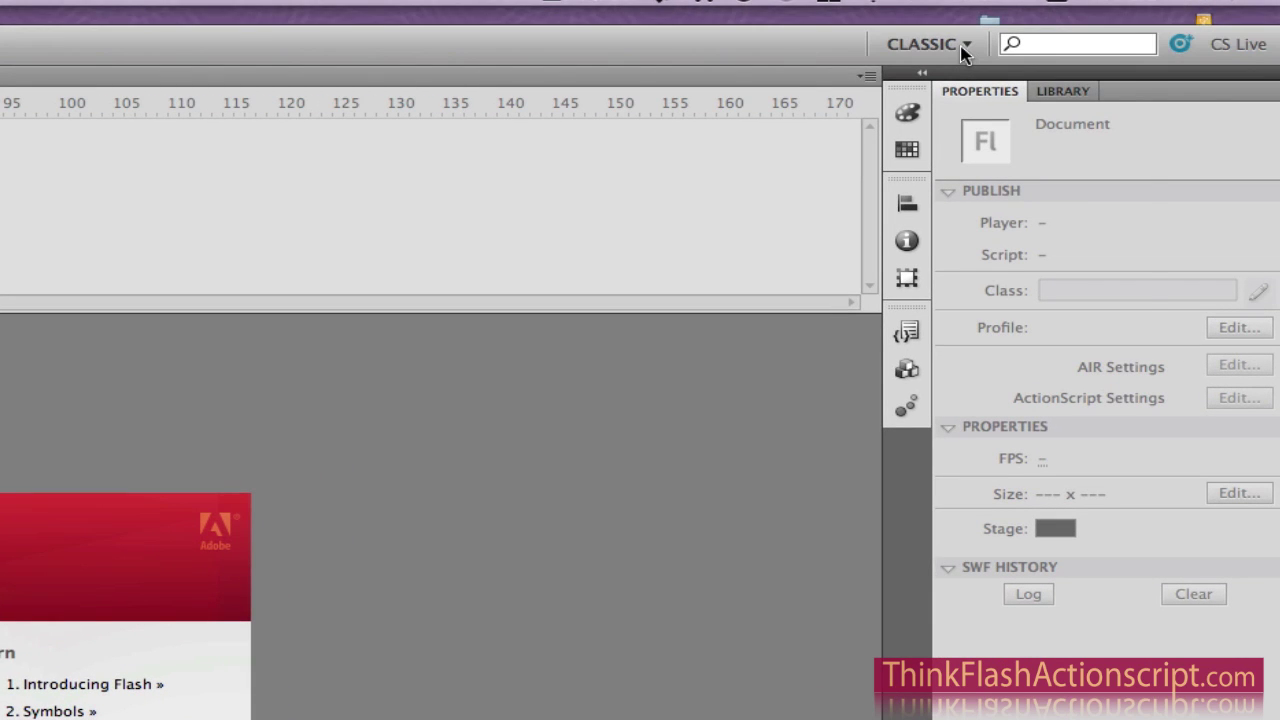
Reset the Classic workspace to its default panel layout.
{"action": "left_click", "coordinate": [969, 46]}
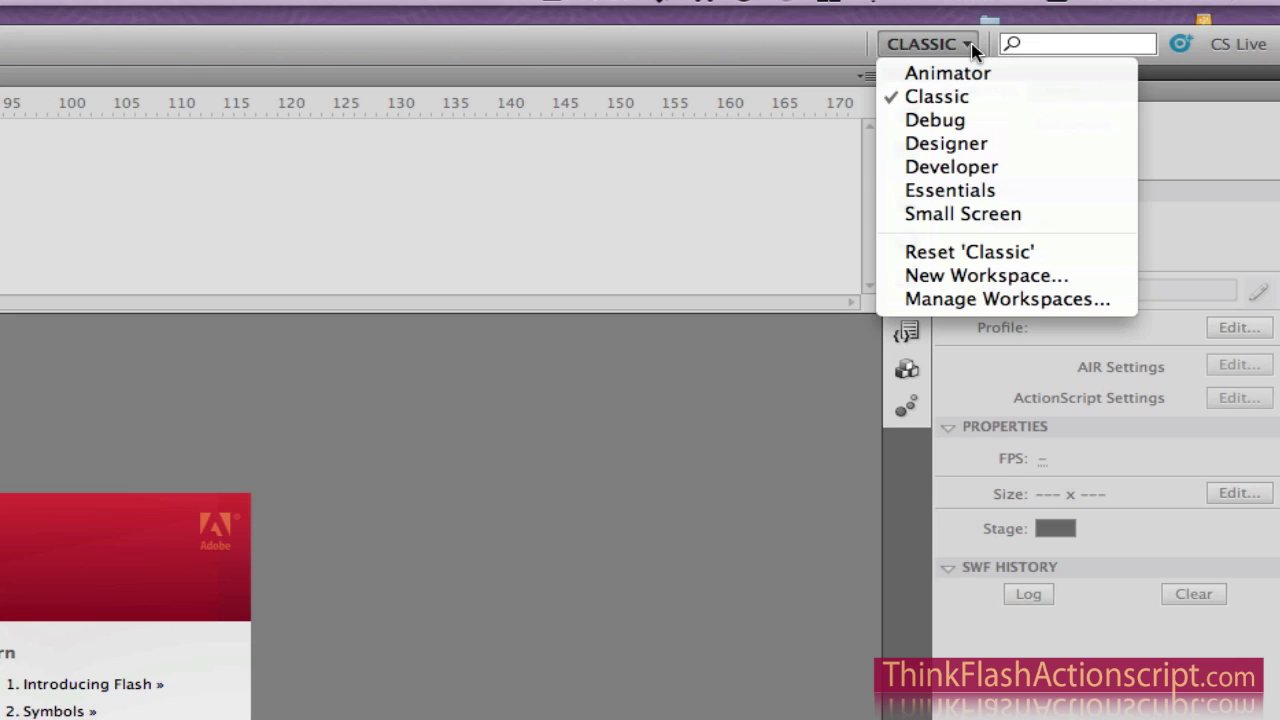
{"action": "left_click", "coordinate": [986, 254]}
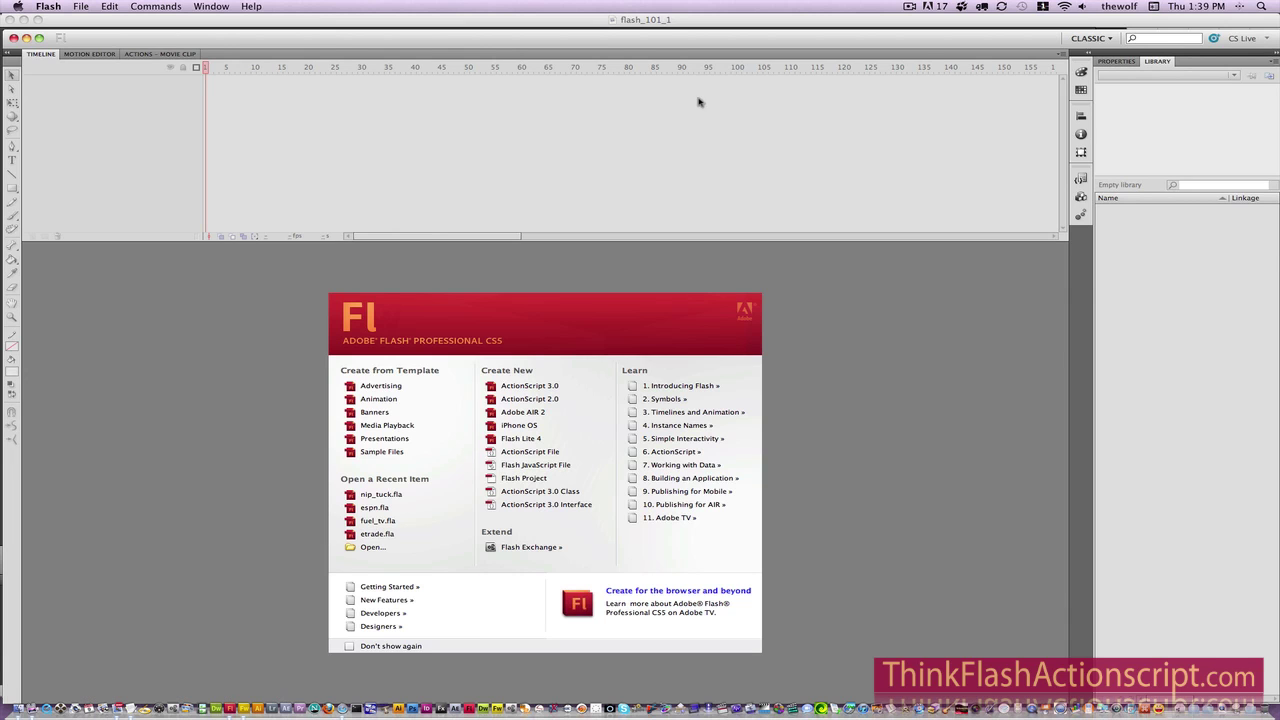
{"action": "left_click", "coordinate": [1107, 40]}
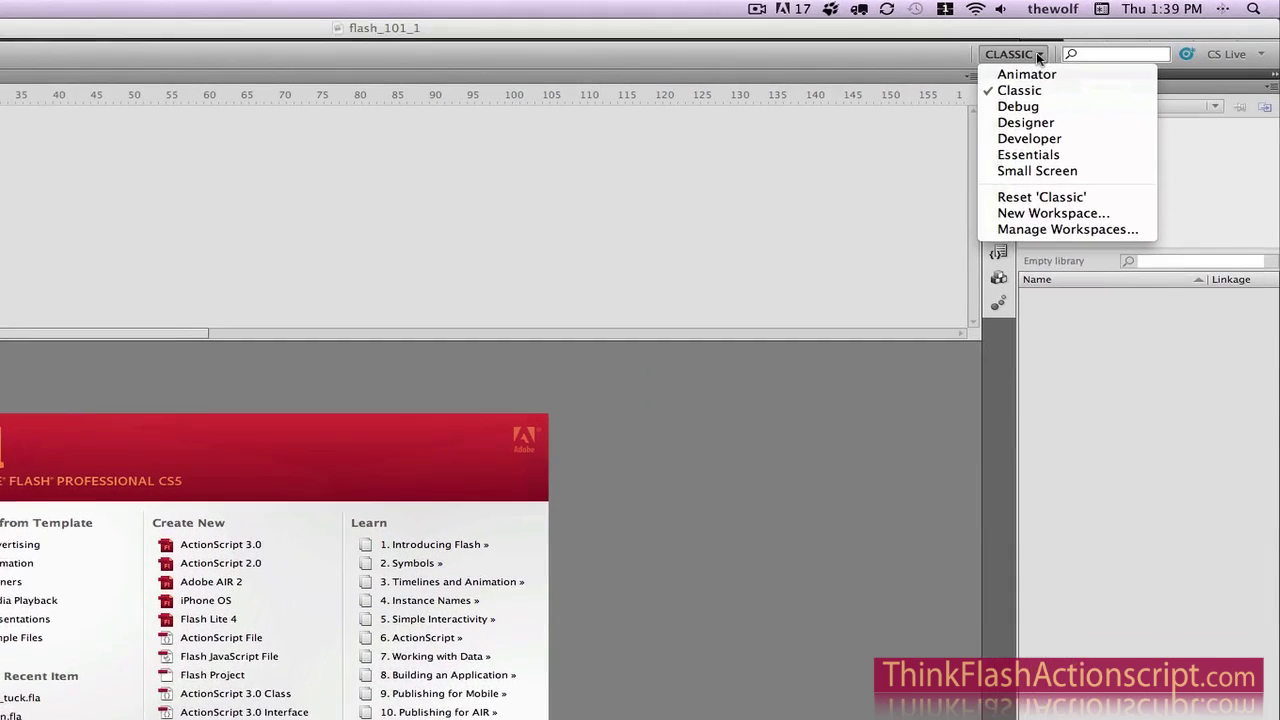
{"action": "left_click", "coordinate": [1025, 203]}
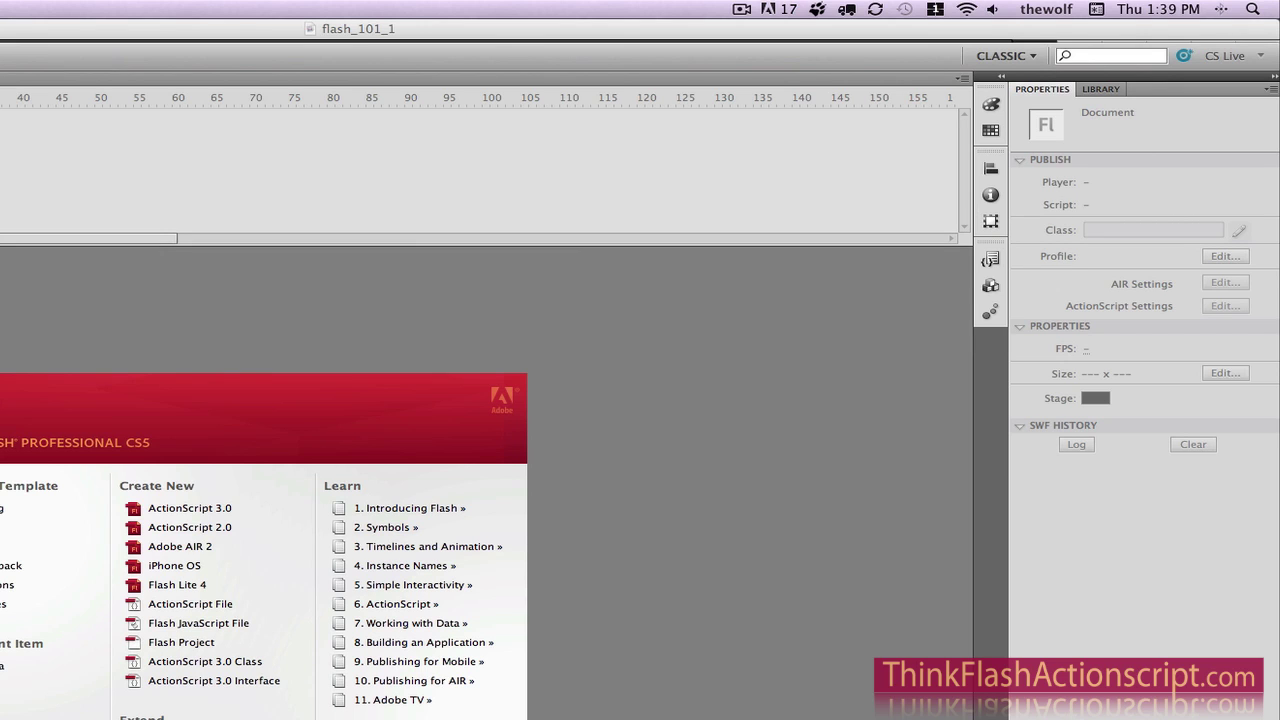
Create a new ActionScript 2.0 document.
{"action": "left_click", "coordinate": [94, 9]}
{"action": "left_click", "coordinate": [112, 28]}
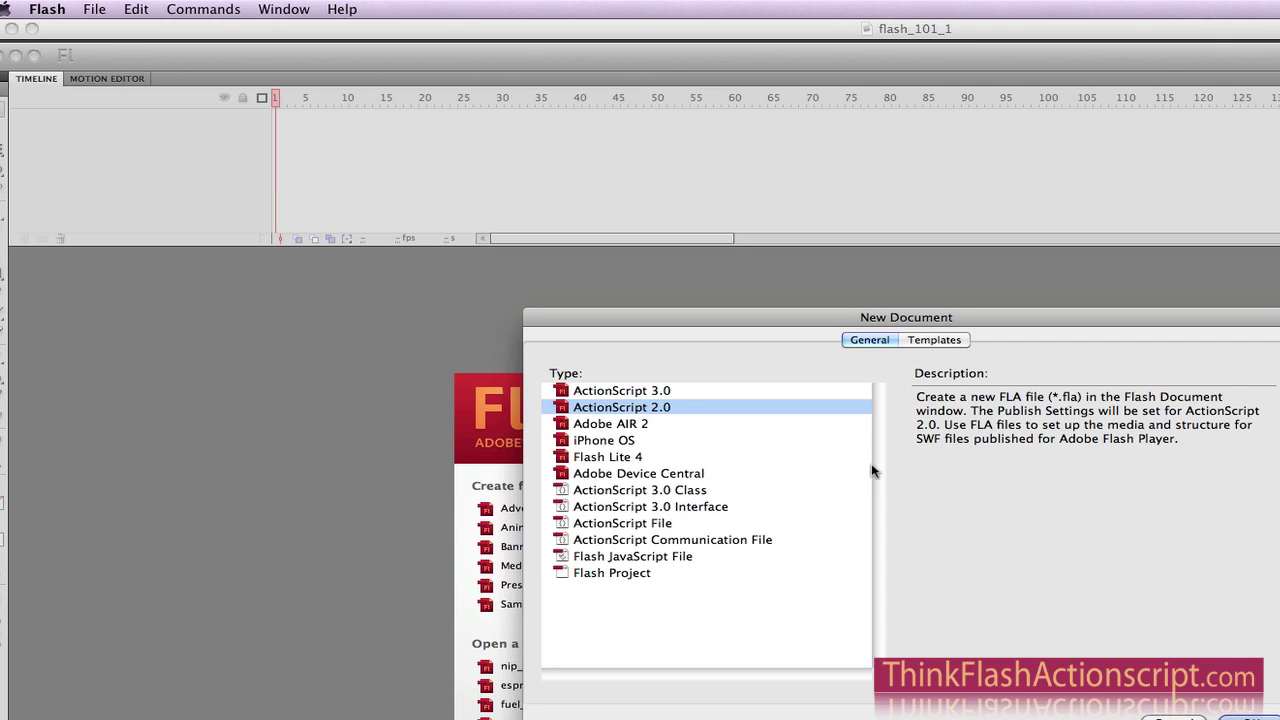
{"action": "key", "text": "Return"}
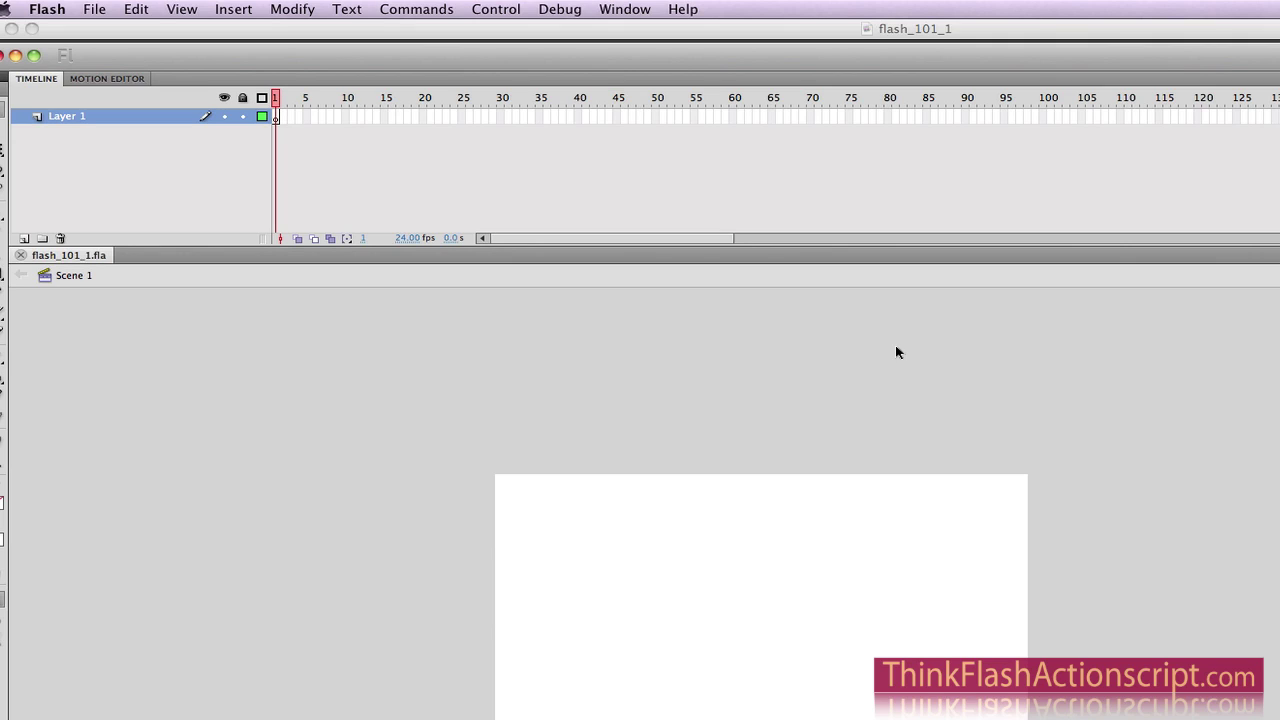
Show the Actions panel and dock it in the same group as the Timeline and Motion Editor.
{"action": "left_click", "coordinate": [625, 9]}
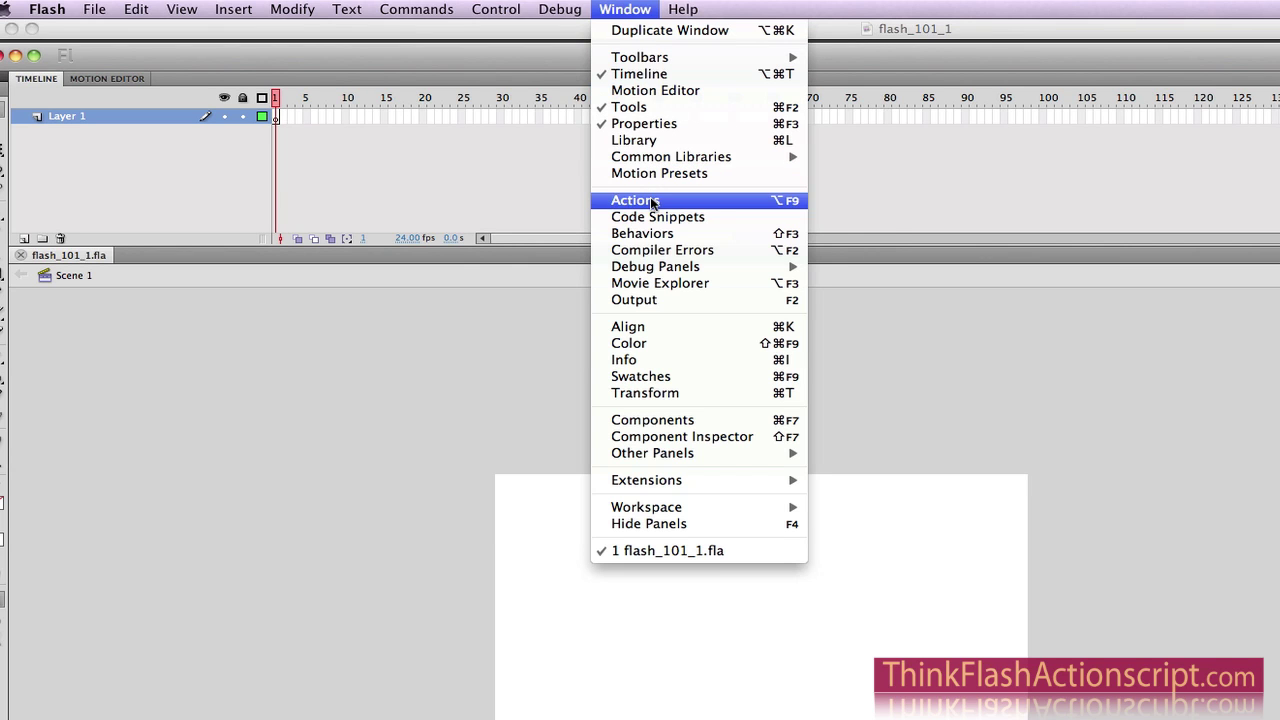
{"action": "left_click", "coordinate": [738, 205]}
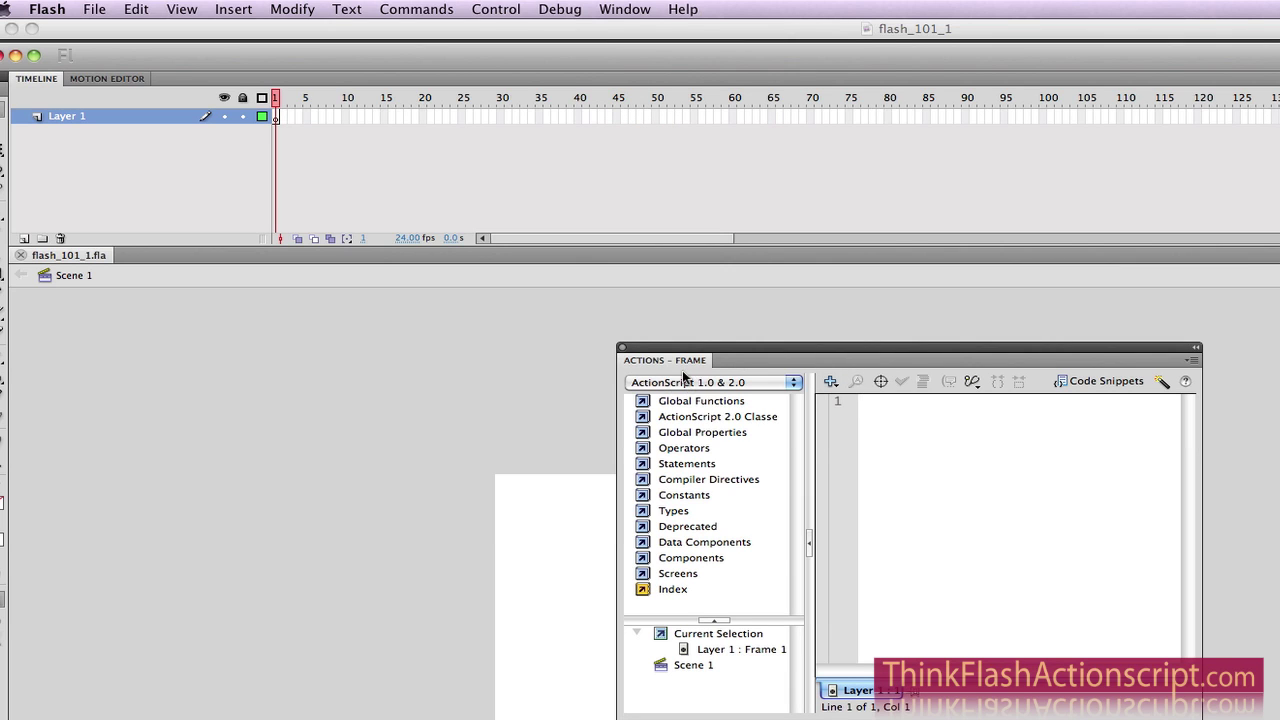
{"action": "left_click_drag", "start_coordinate": [679, 370], "coordinate": [200, 84]}
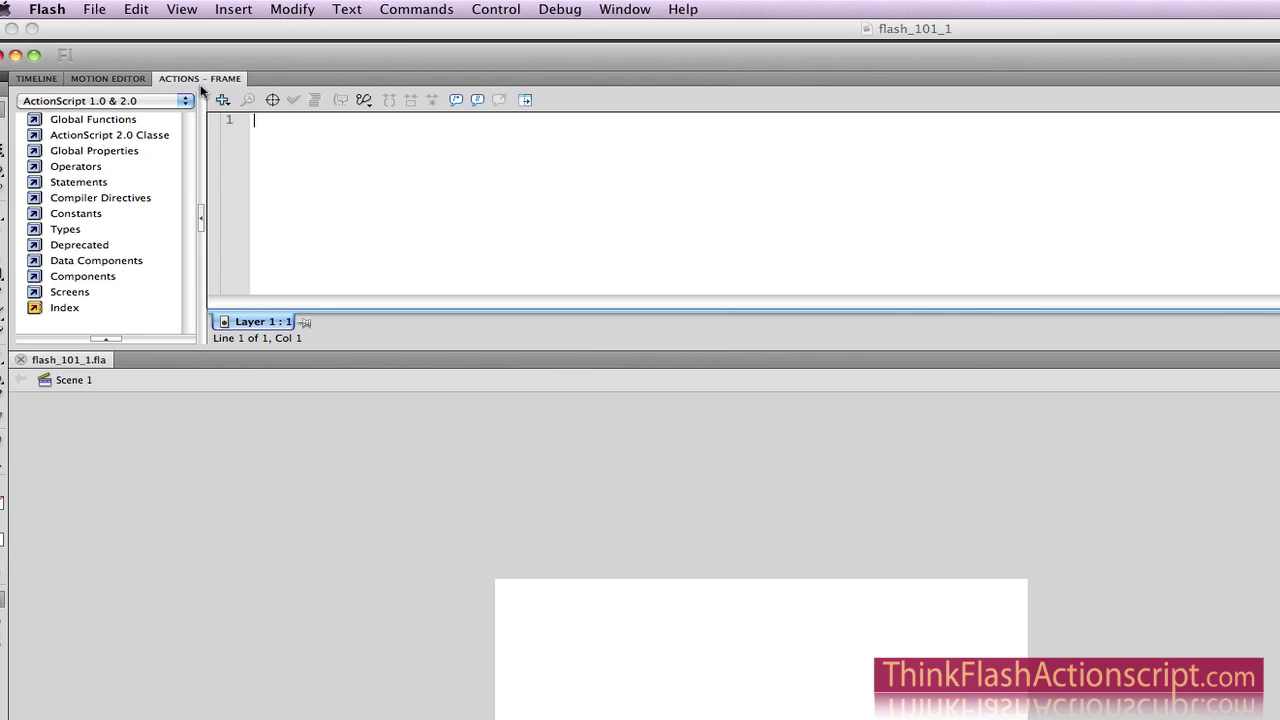
{"action": "left_click", "coordinate": [40, 80]}
{"action": "left_click", "coordinate": [103, 79]}
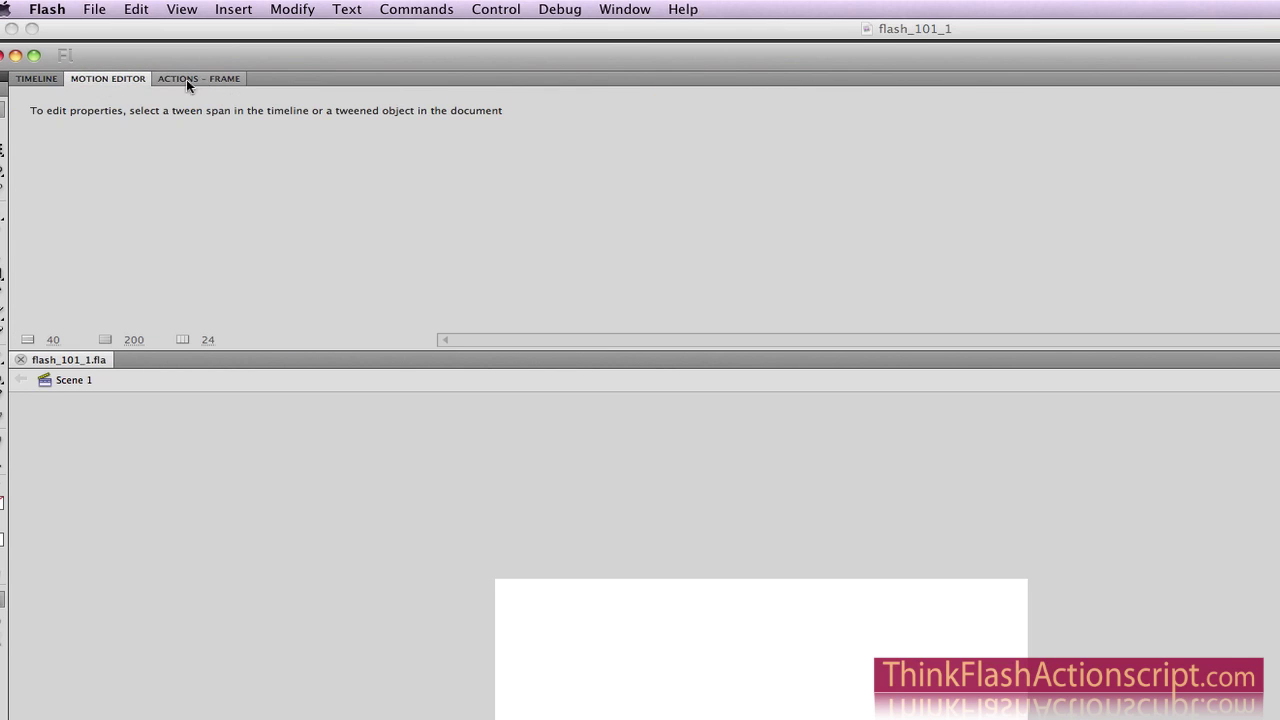
{"action": "left_click", "coordinate": [201, 79]}
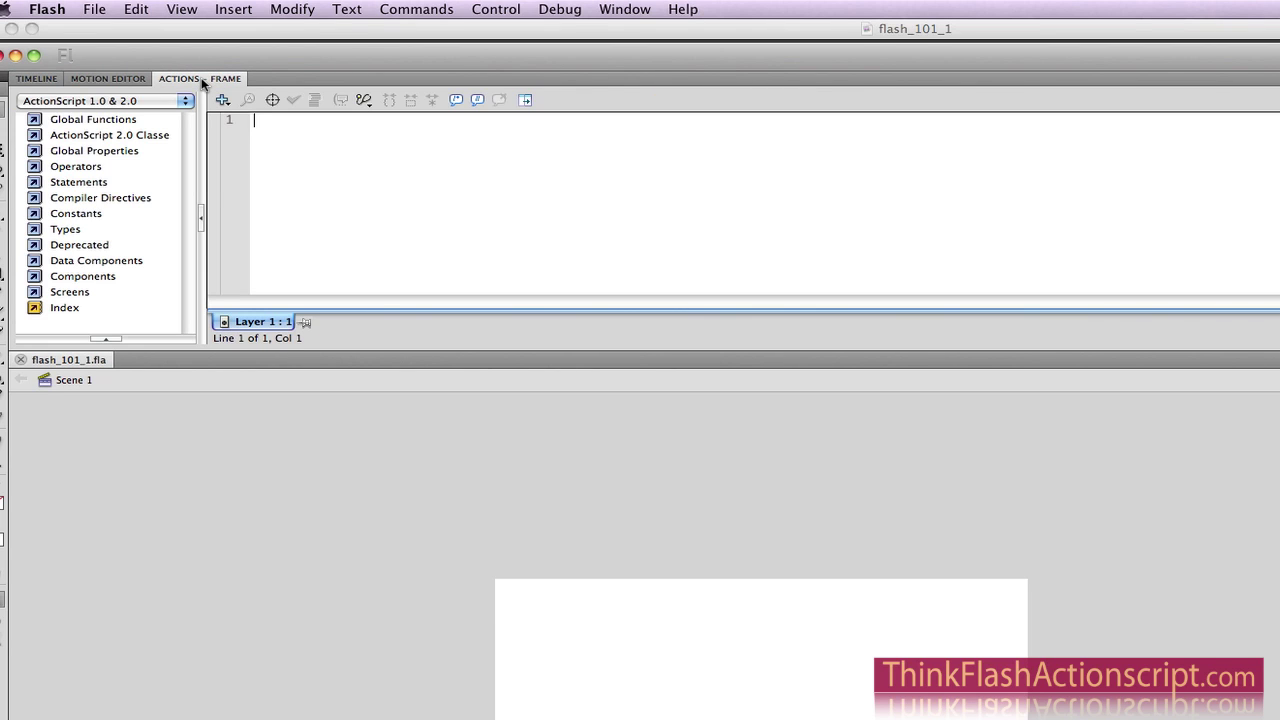
Detach the Motion Editor from the panel group and close it, leaving the Timeline in front of Actions.
{"action": "left_click", "coordinate": [117, 80]}
{"action": "left_click_drag", "start_coordinate": [117, 83], "coordinate": [163, 164]}
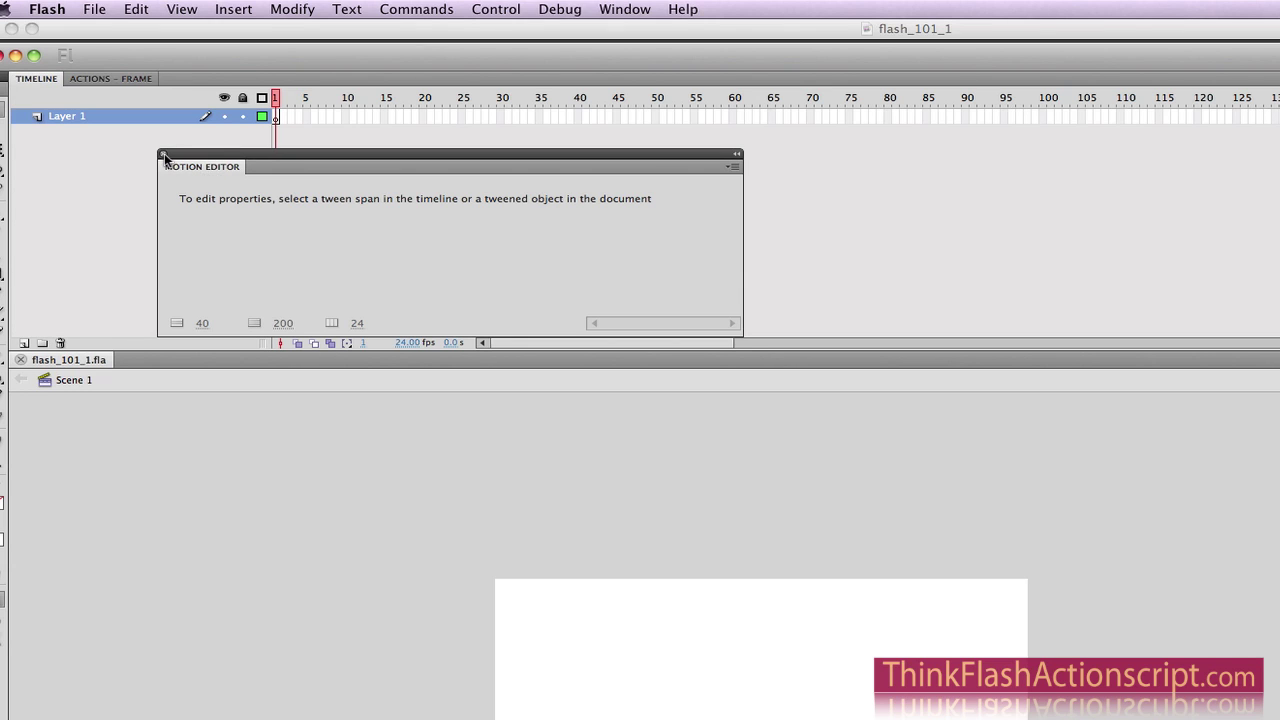
{"action": "left_click", "coordinate": [162, 155]}
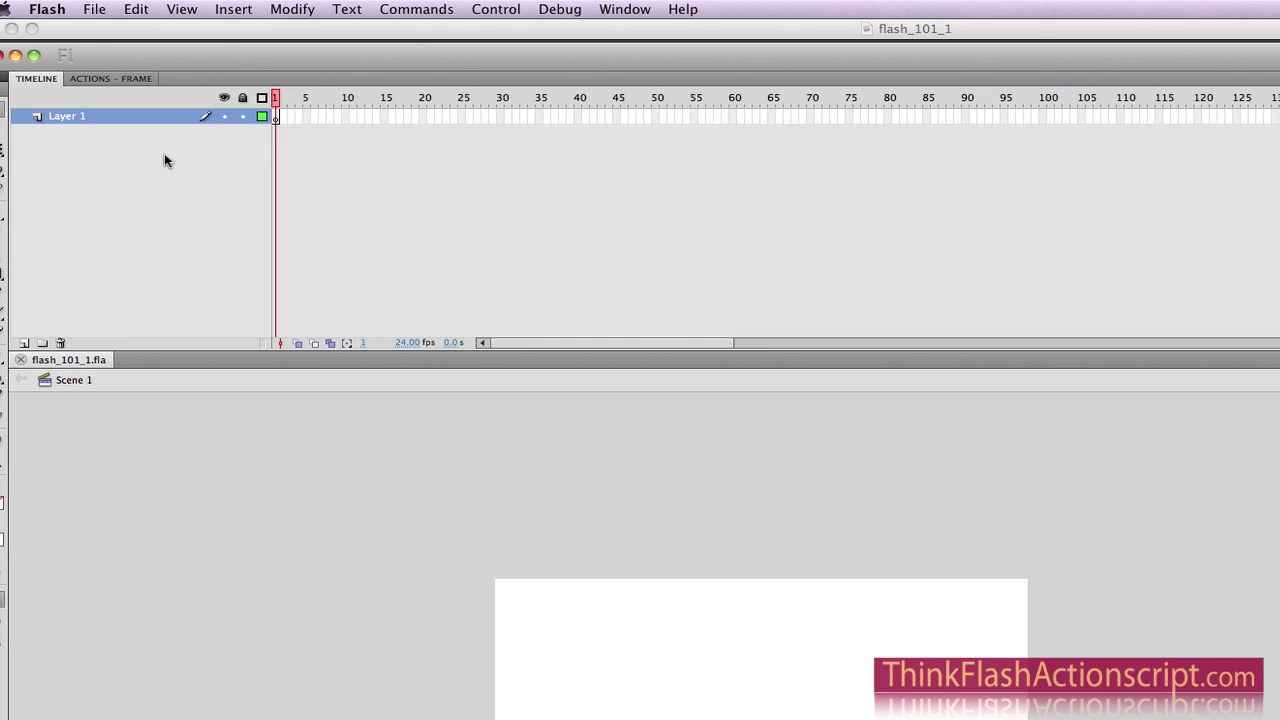
{"action": "left_click", "coordinate": [123, 79]}
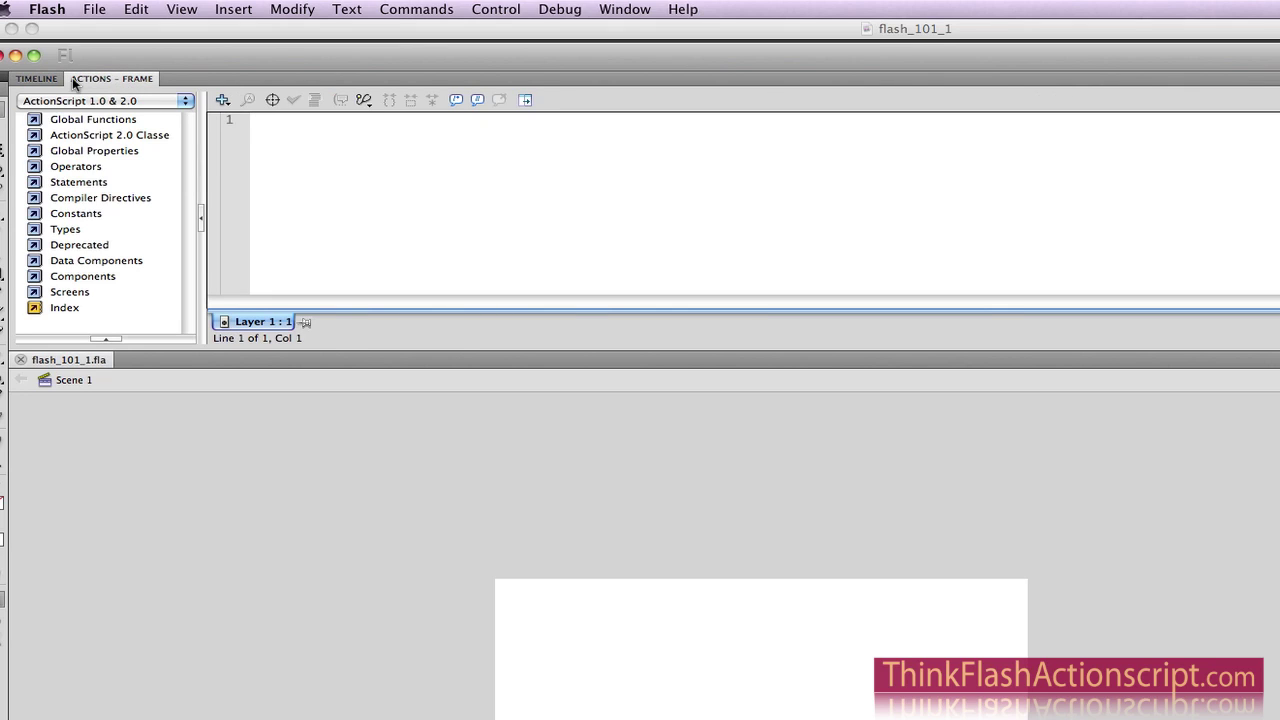
{"action": "left_click", "coordinate": [41, 76]}
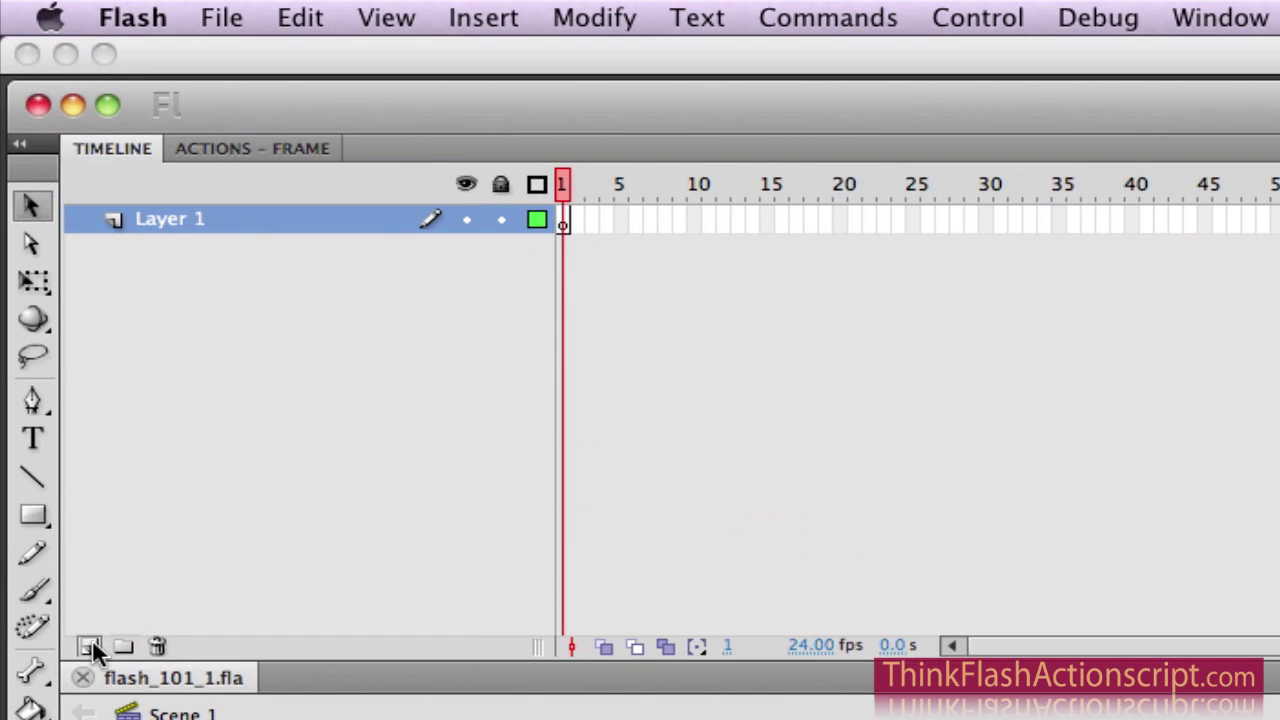
Add four new layers above Layer 1 in the timeline.
{"action": "left_click", "coordinate": [89, 645]}
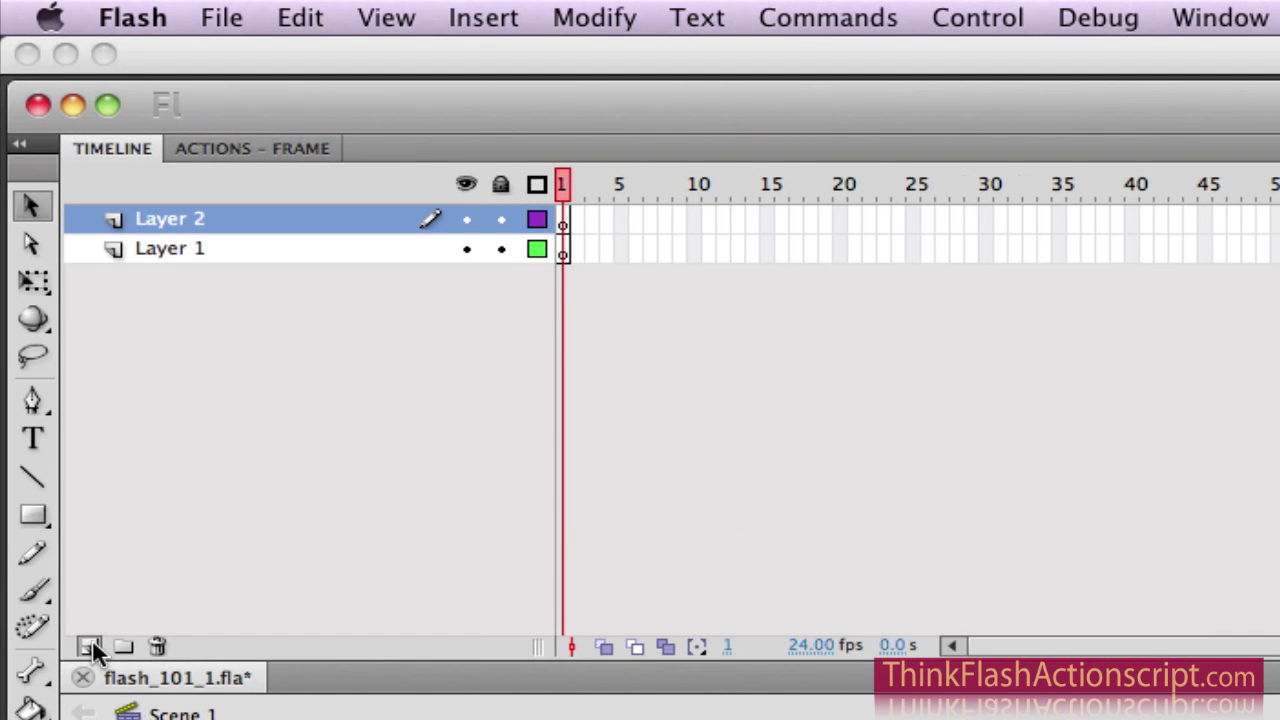
{"action": "left_click", "coordinate": [89, 645]}
{"action": "left_click", "coordinate": [89, 645]}
{"action": "left_click", "coordinate": [89, 645]}
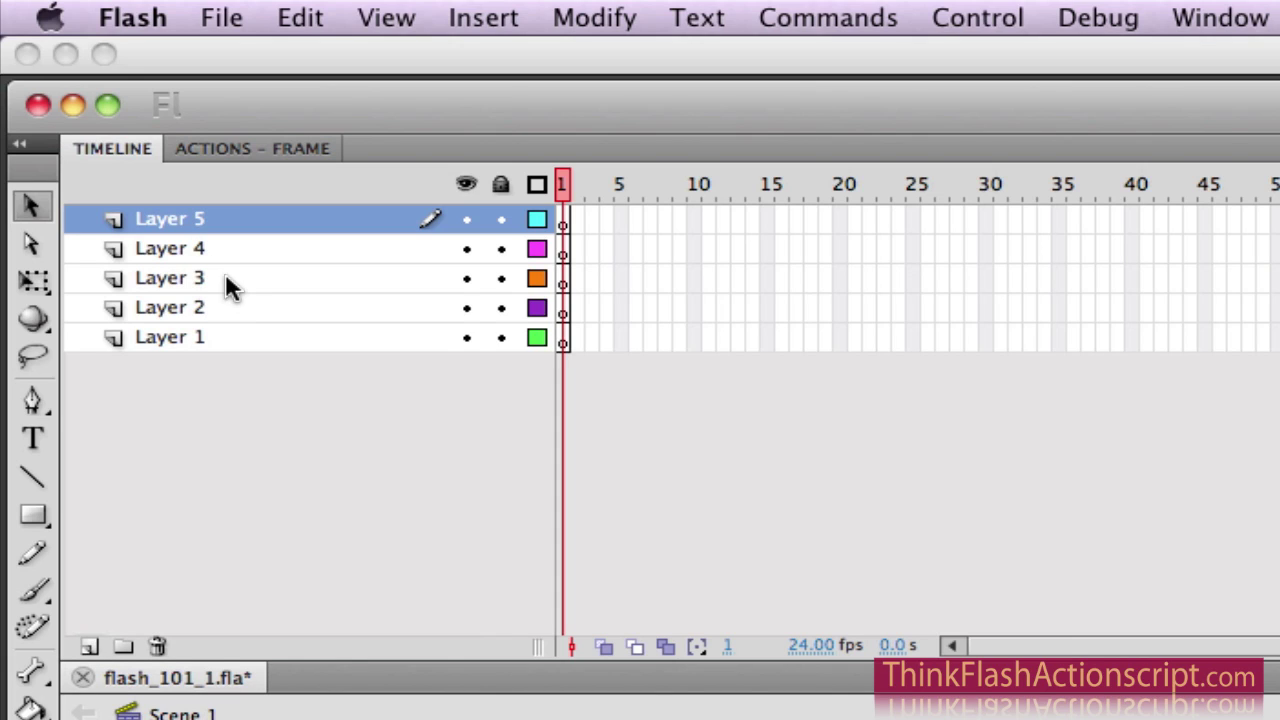
Rename Layer 5 as "actions" and Layer 4 as "nav".
{"action": "double_click", "coordinate": [223, 220]}
{"action": "type", "text": "a"}
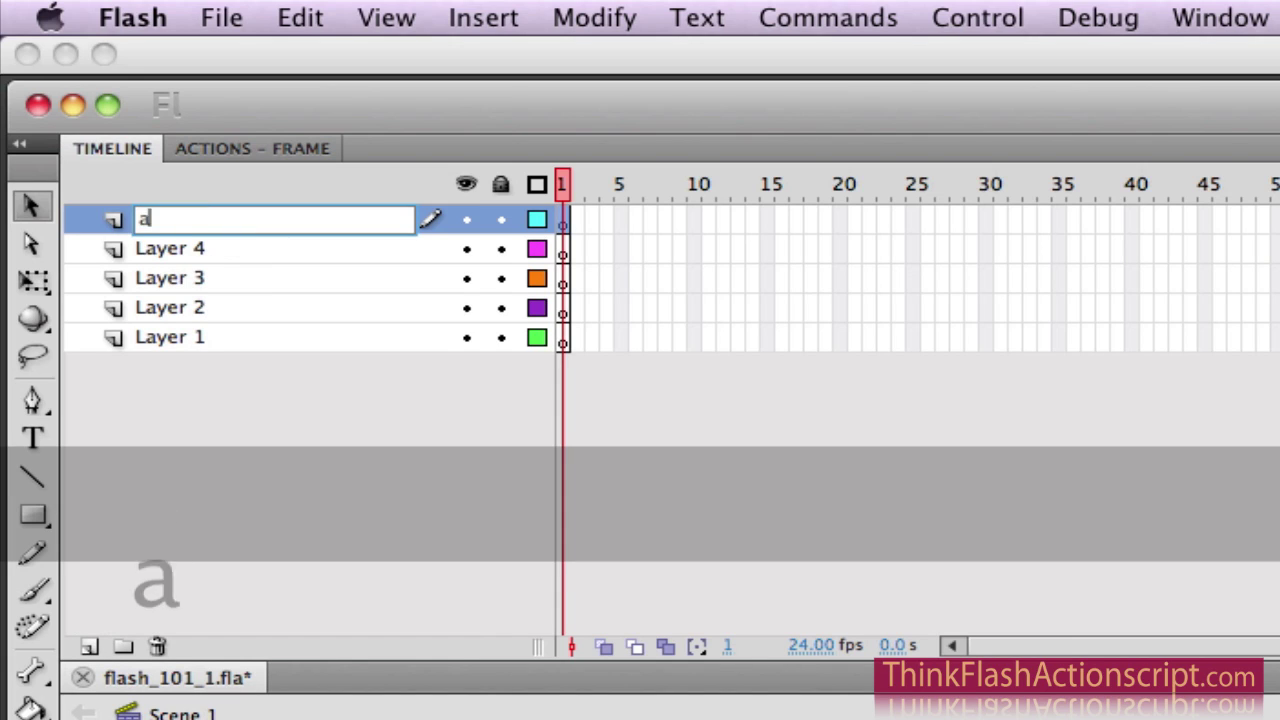
{"action": "type", "text": "ctions"}
{"action": "key", "text": "Return"}
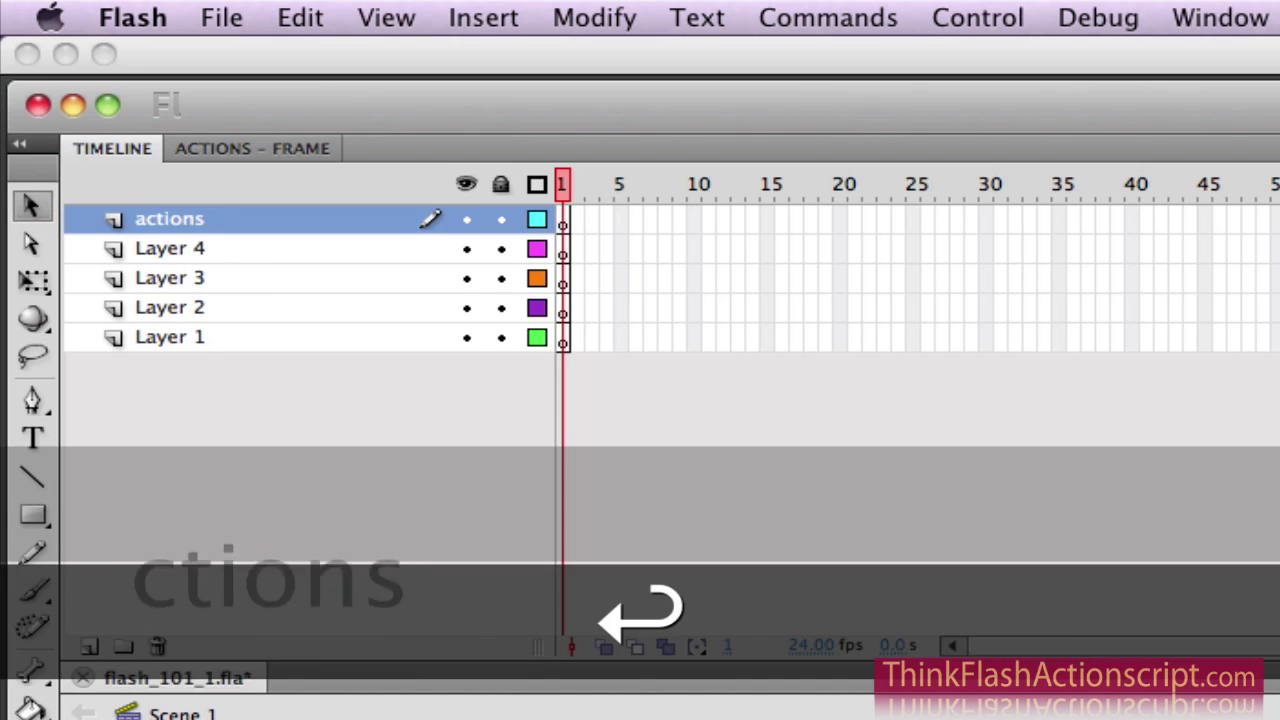
{"action": "double_click", "coordinate": [222, 247]}
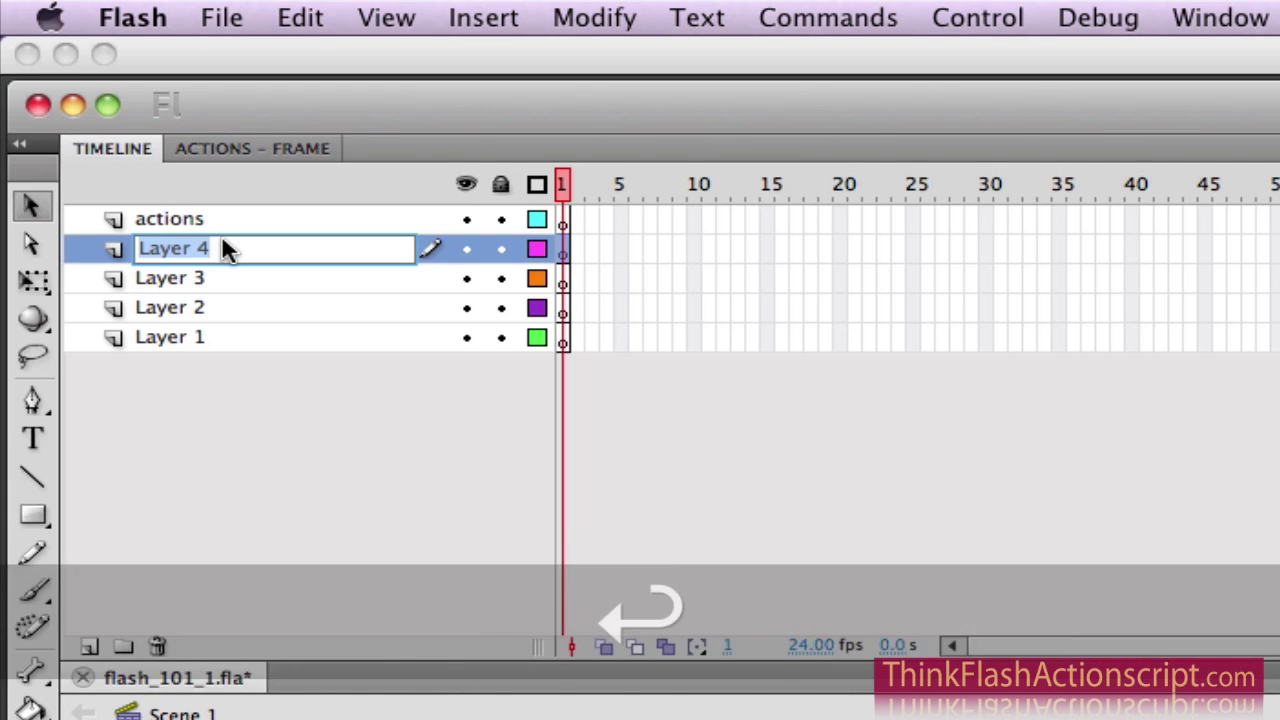
{"action": "type", "text": "nav"}
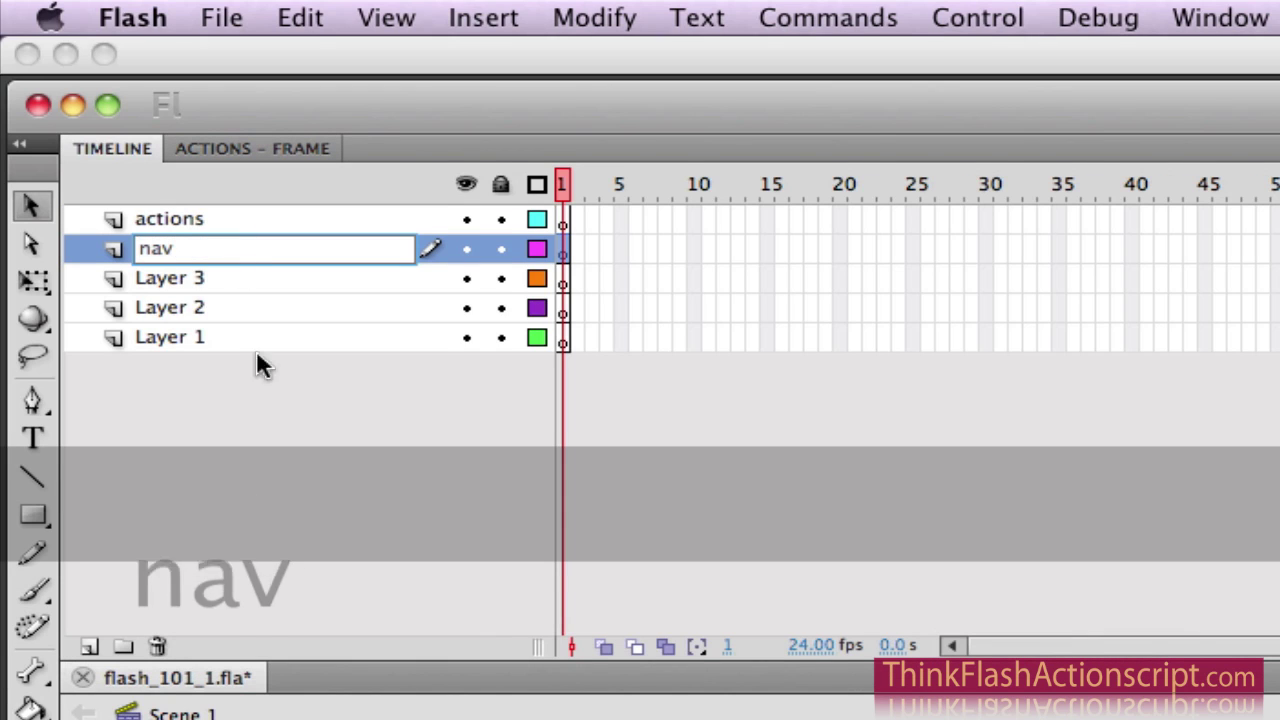
Rename Layer 3 as "intro anaimation" and Layer 2 as "sections".
{"action": "double_click", "coordinate": [241, 278]}
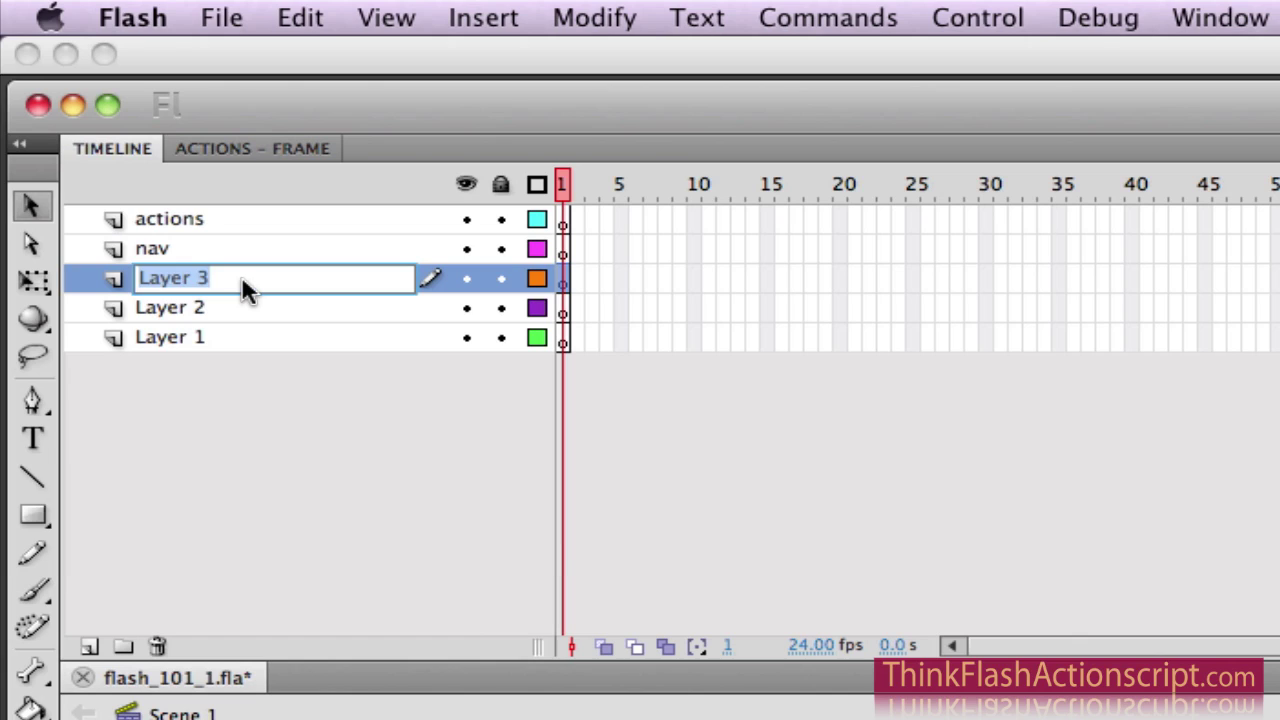
{"action": "type", "text": "se"}
{"action": "key", "text": "super+a"}
{"action": "key", "text": "BackSpace"}
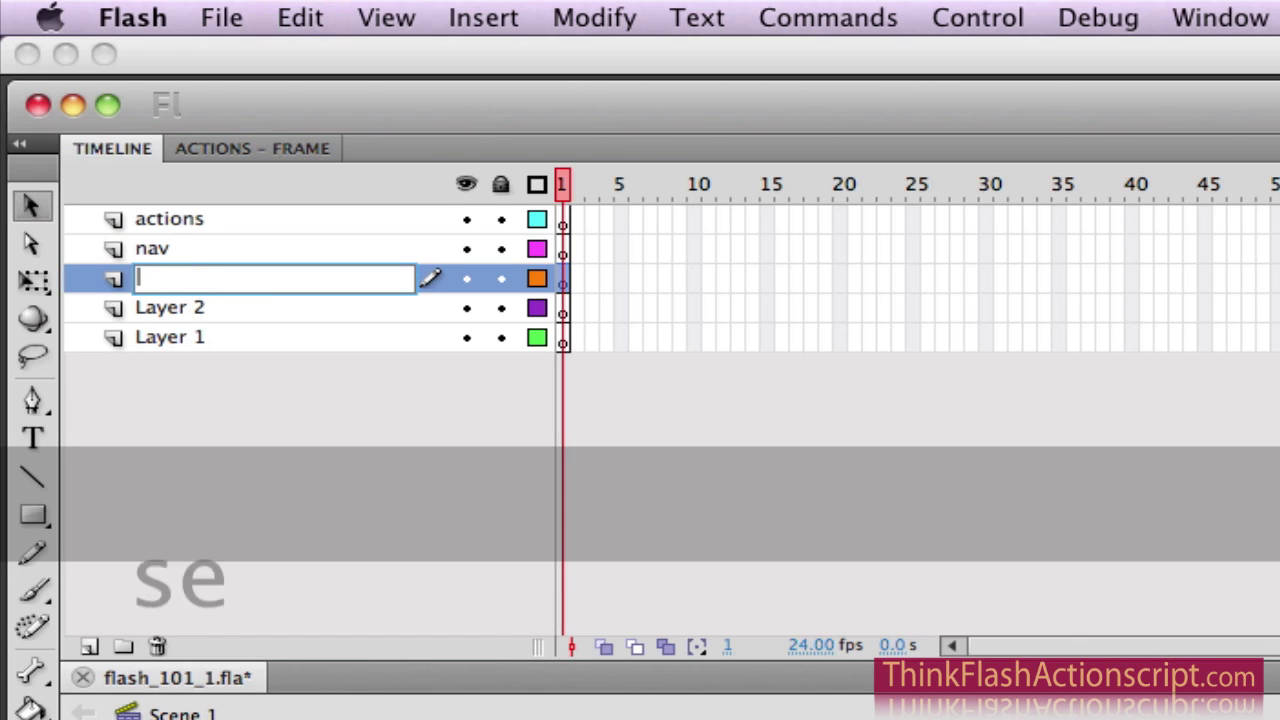
{"action": "type", "text": "intro amin"}
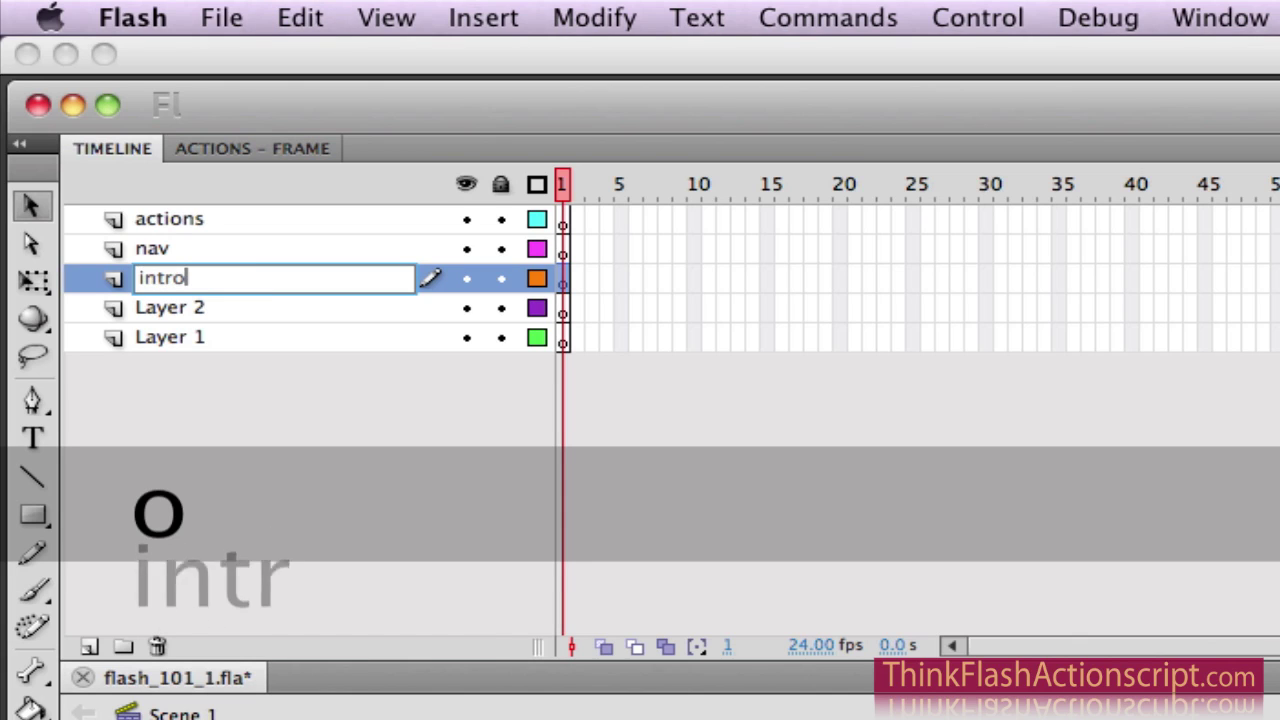
{"action": "key", "text": "BackSpace"}
{"action": "key", "text": "BackSpace"}
{"action": "key", "text": "BackSpace"}
{"action": "type", "text": "naimation"}
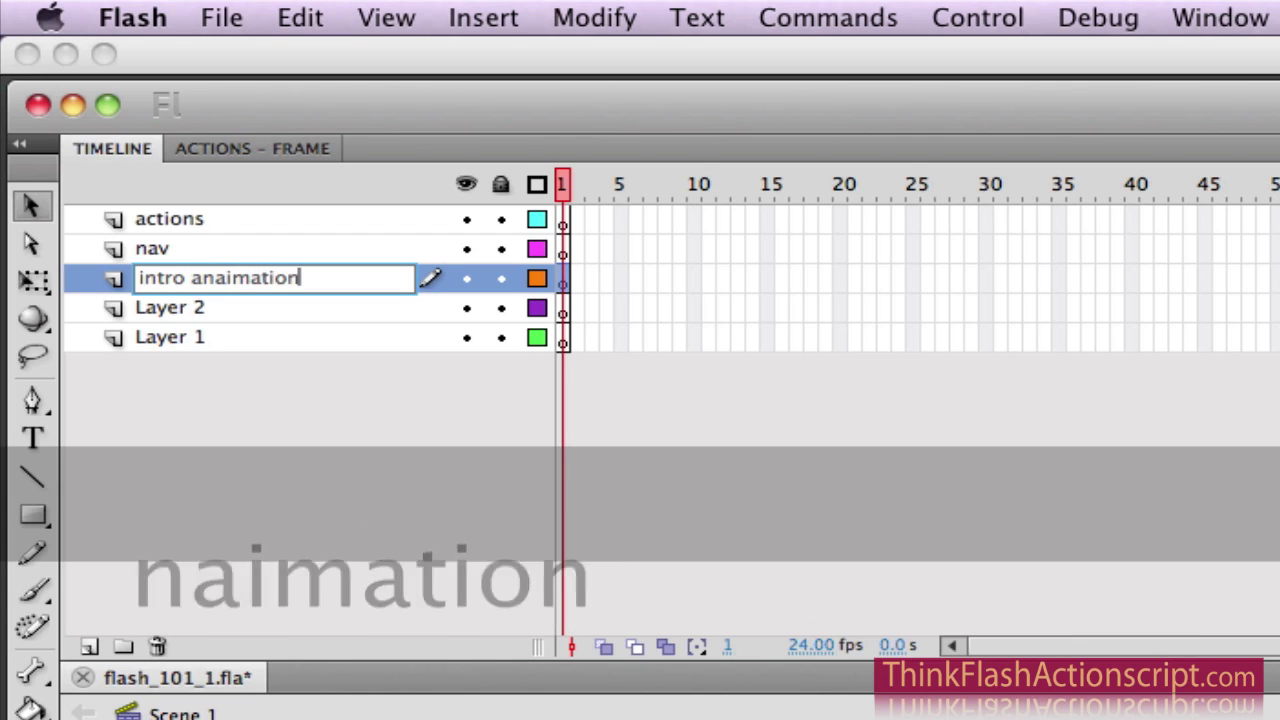
{"action": "key", "text": "Return"}
{"action": "double_click", "coordinate": [203, 306]}
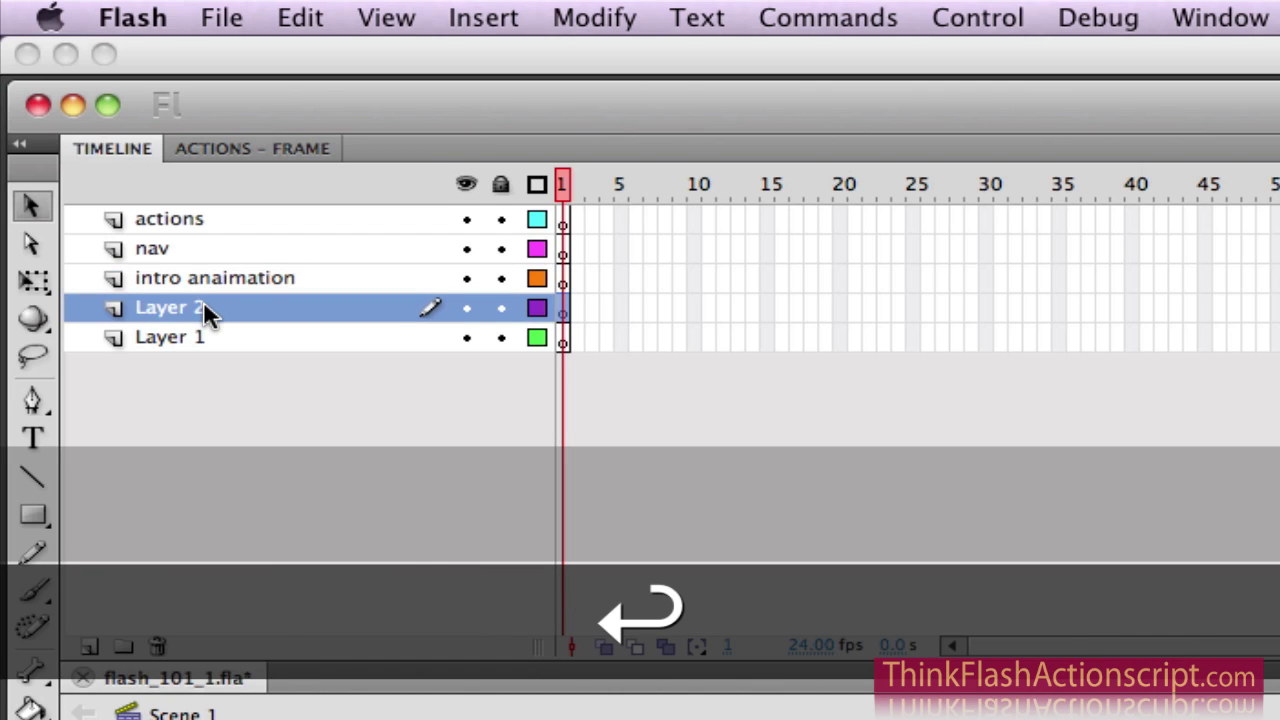
{"action": "type", "text": "sections"}
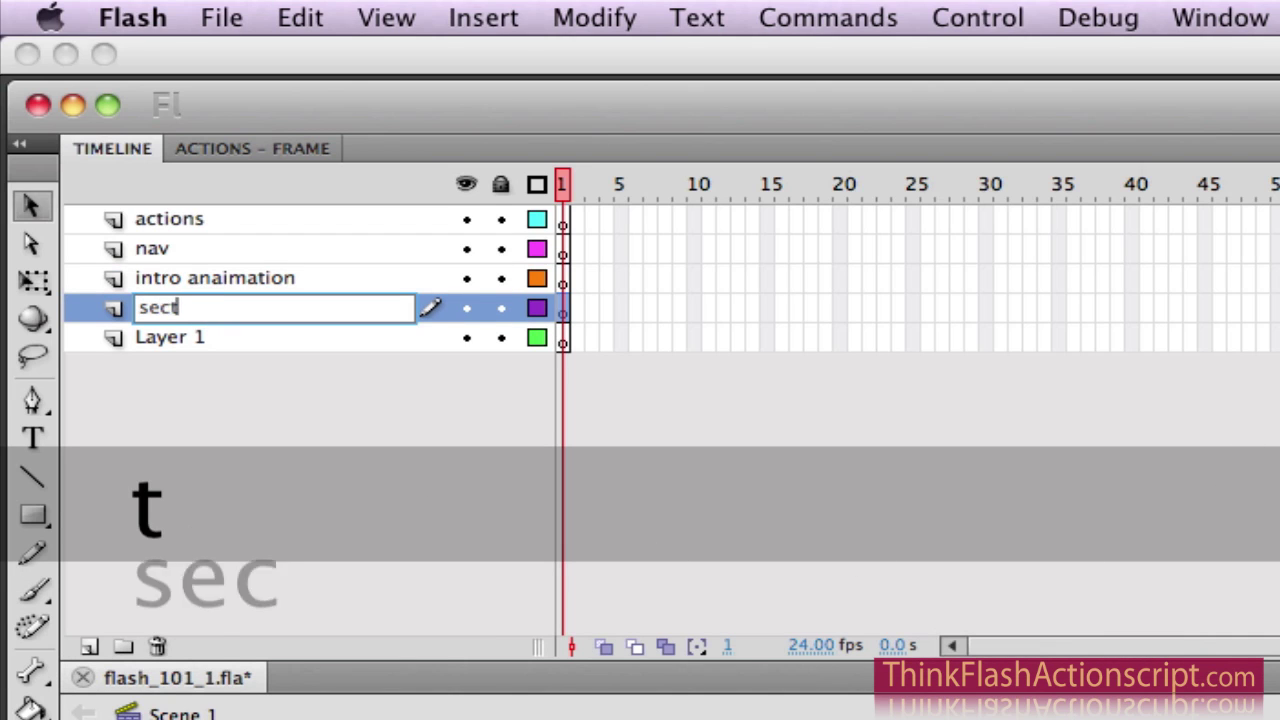
Rename Layer 1 as "comp background" and save the document.
{"action": "double_click", "coordinate": [183, 340]}
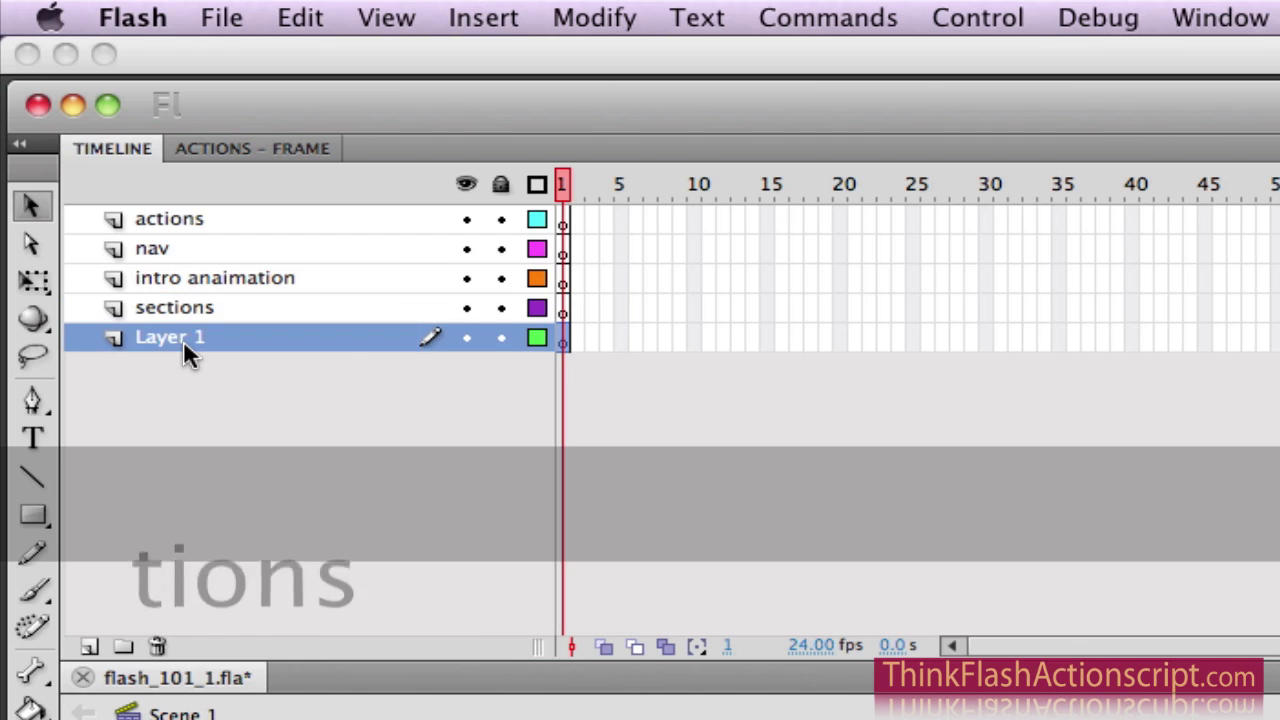
{"action": "type", "text": "comp"}
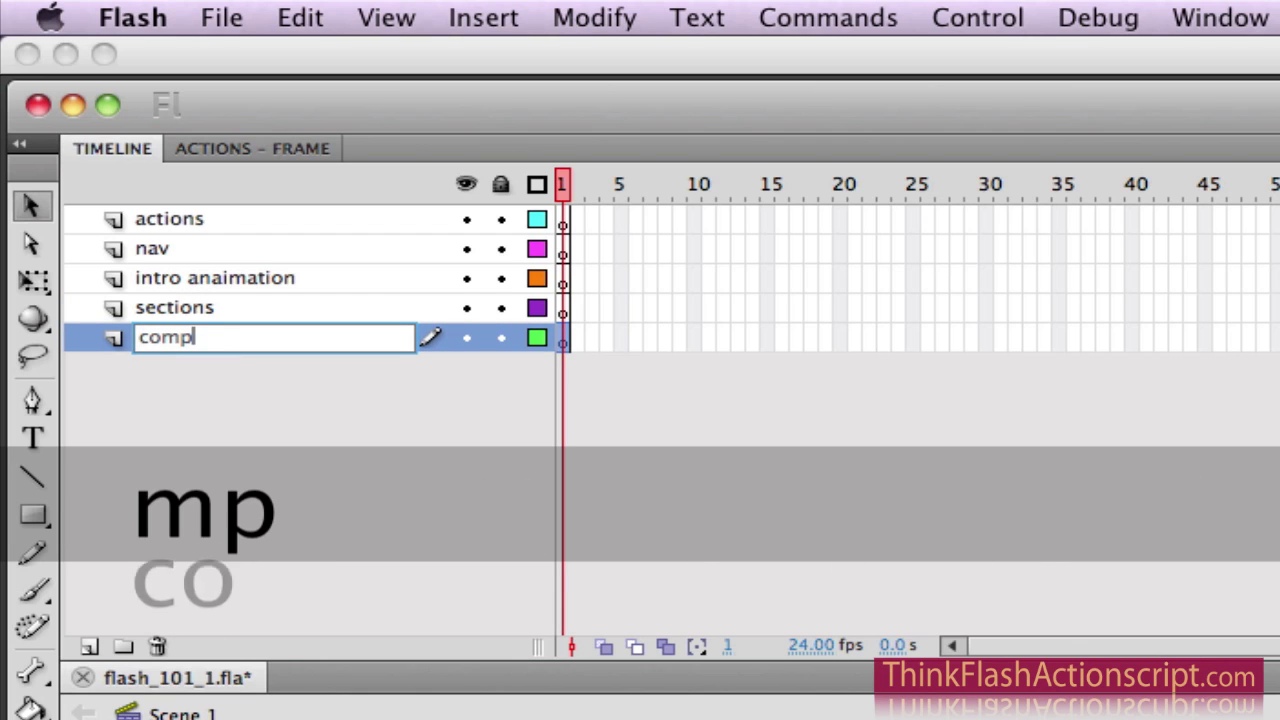
{"action": "type", "text": " backg"}
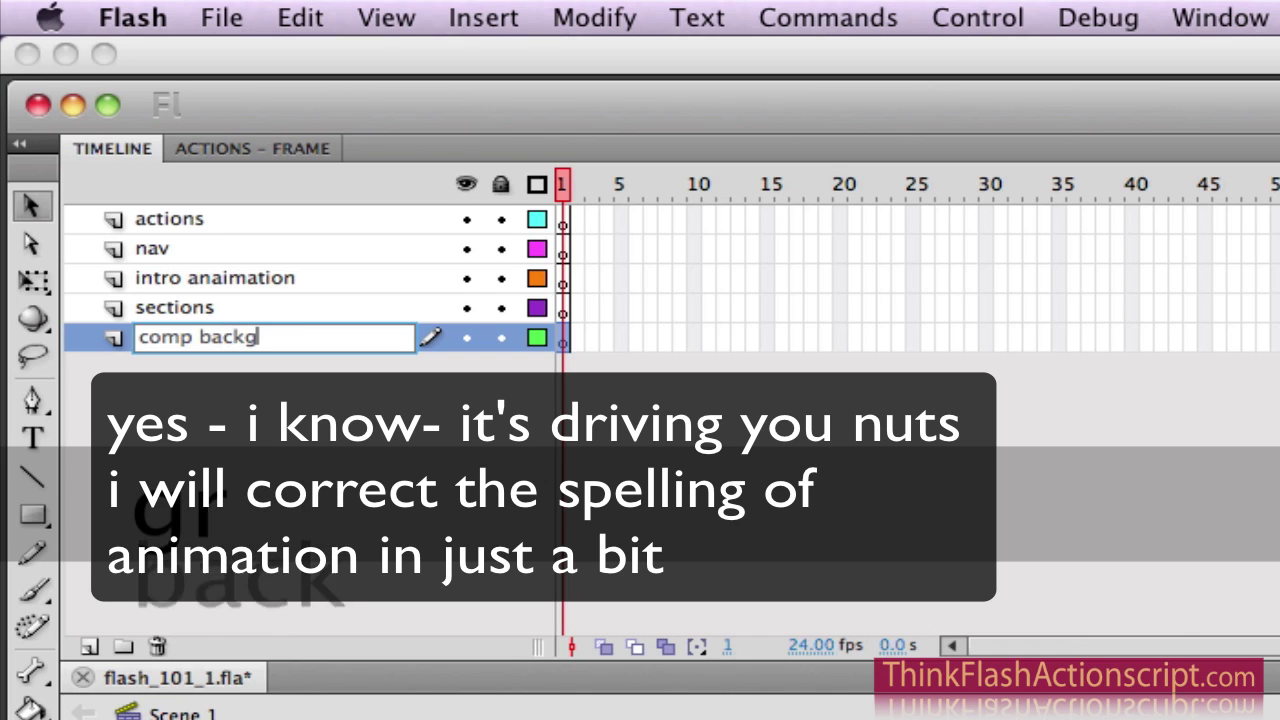
{"action": "type", "text": "round"}
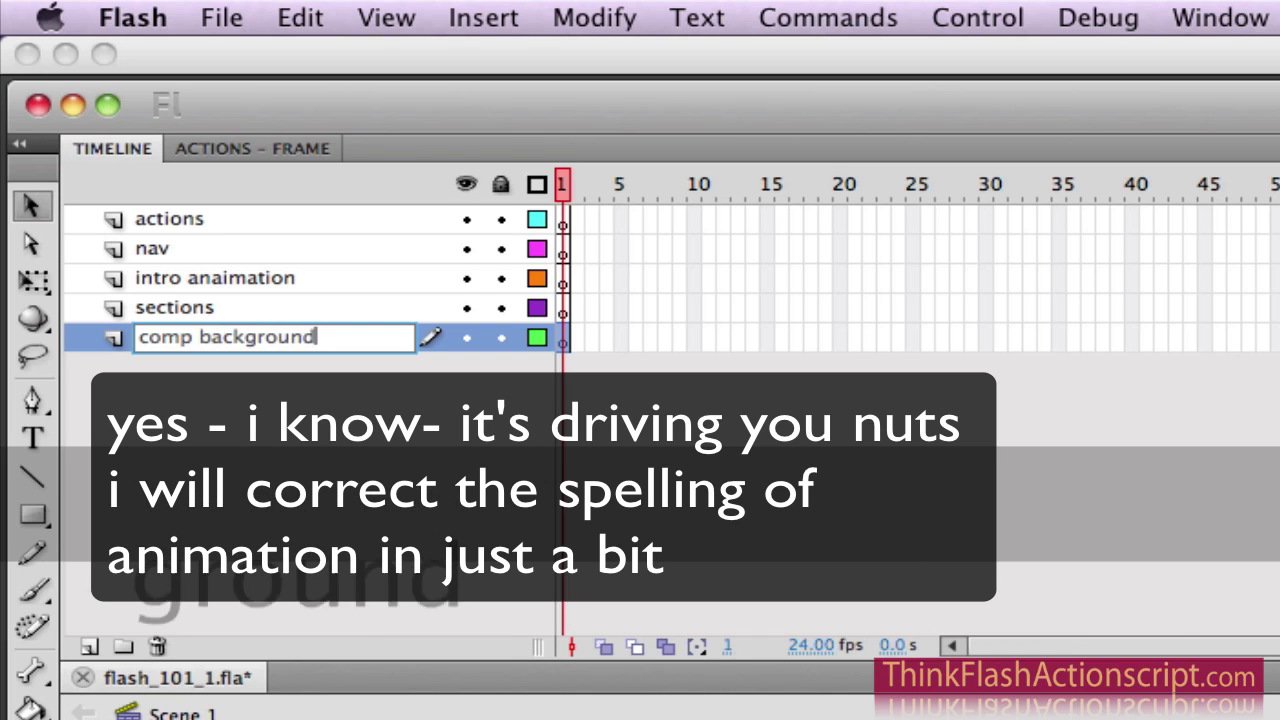
{"action": "key", "text": "Return"}
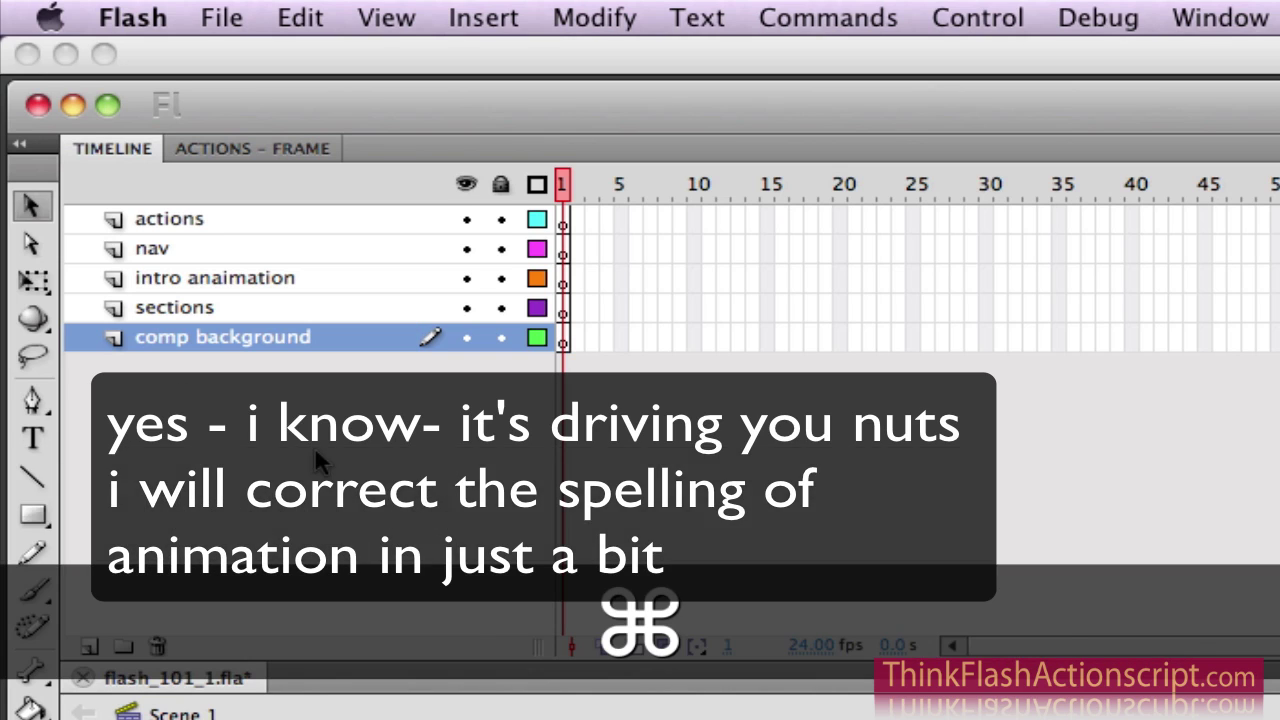
{"action": "key", "text": "super+s"}
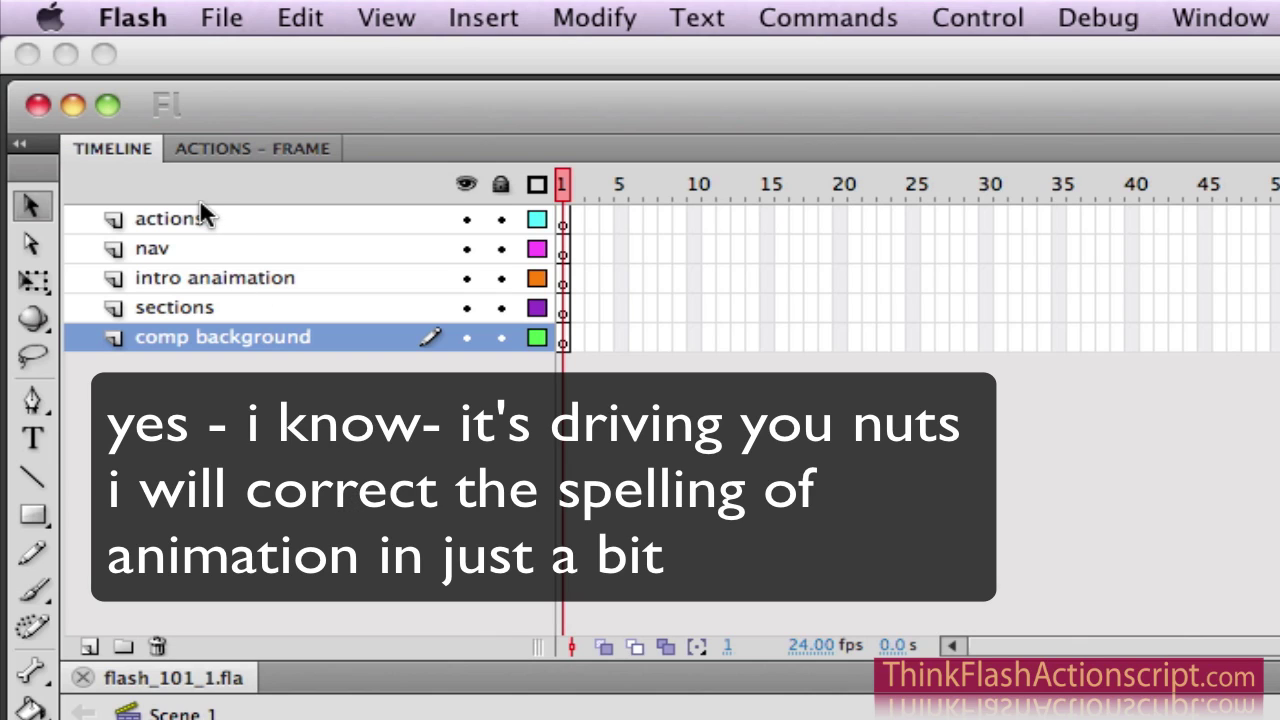
Correct the misspelled intro layer's name to "intro animation".
{"action": "left_click", "coordinate": [216, 276]}
{"action": "double_click", "coordinate": [218, 277]}
{"action": "double_click", "coordinate": [222, 279]}
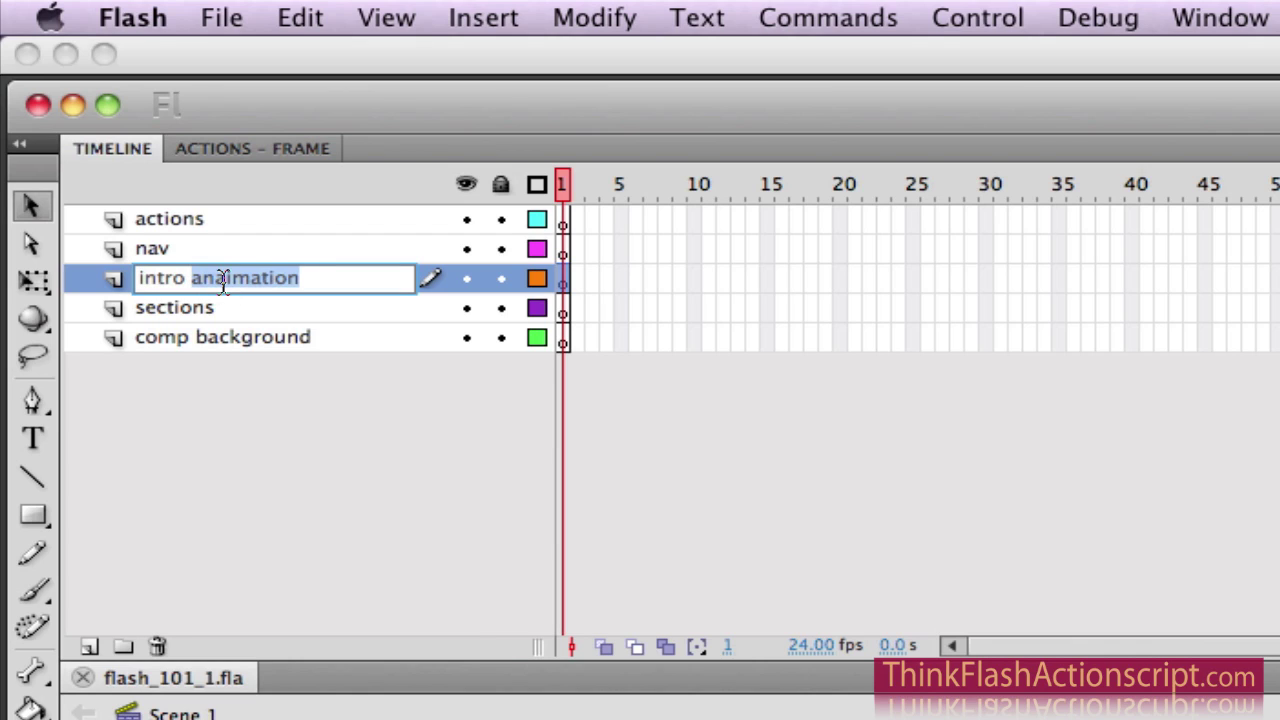
{"action": "type", "text": "animation"}
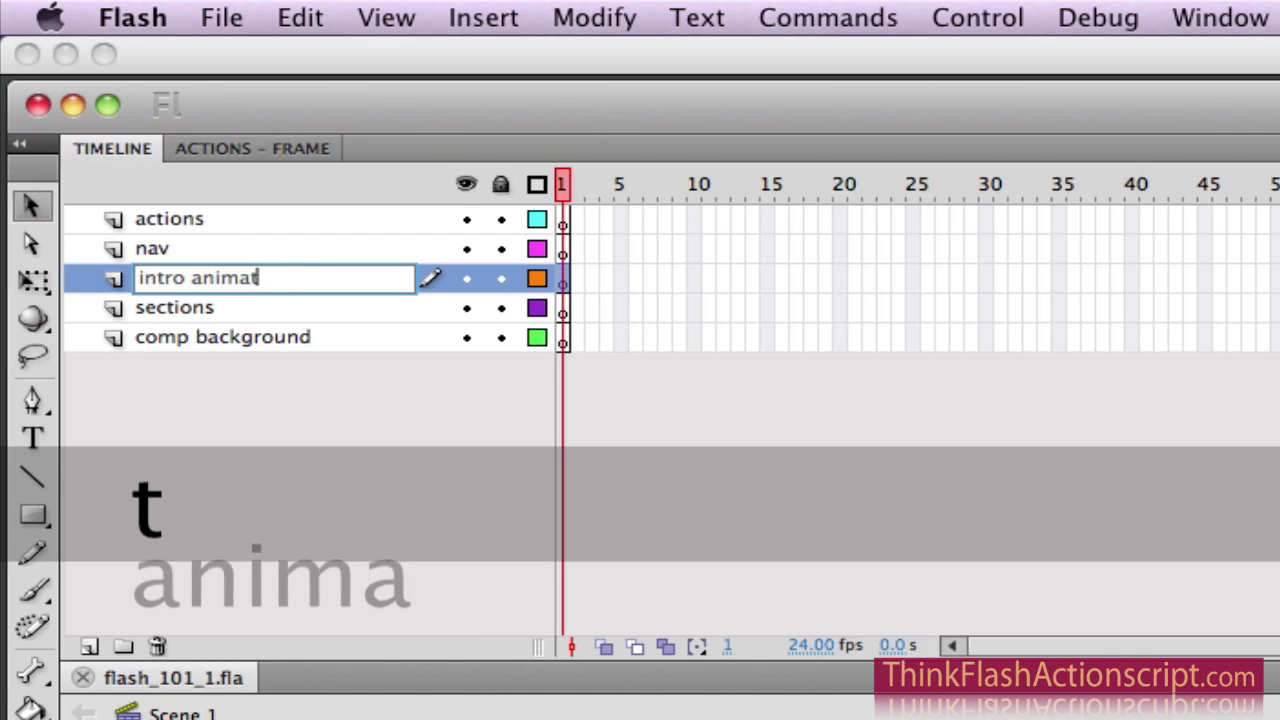
Confirm the corrected name of the "intro animation" layer and save the document.
{"action": "left_click", "coordinate": [415, 556]}
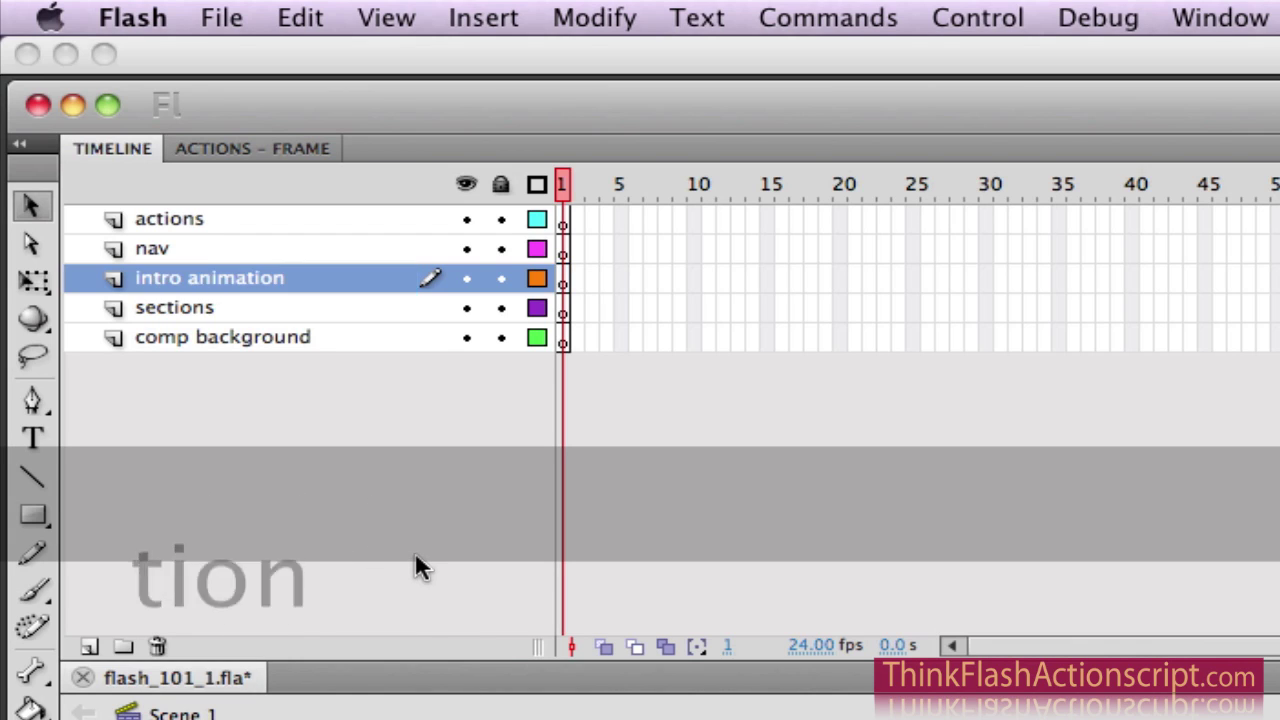
{"action": "key", "text": "super+s"}
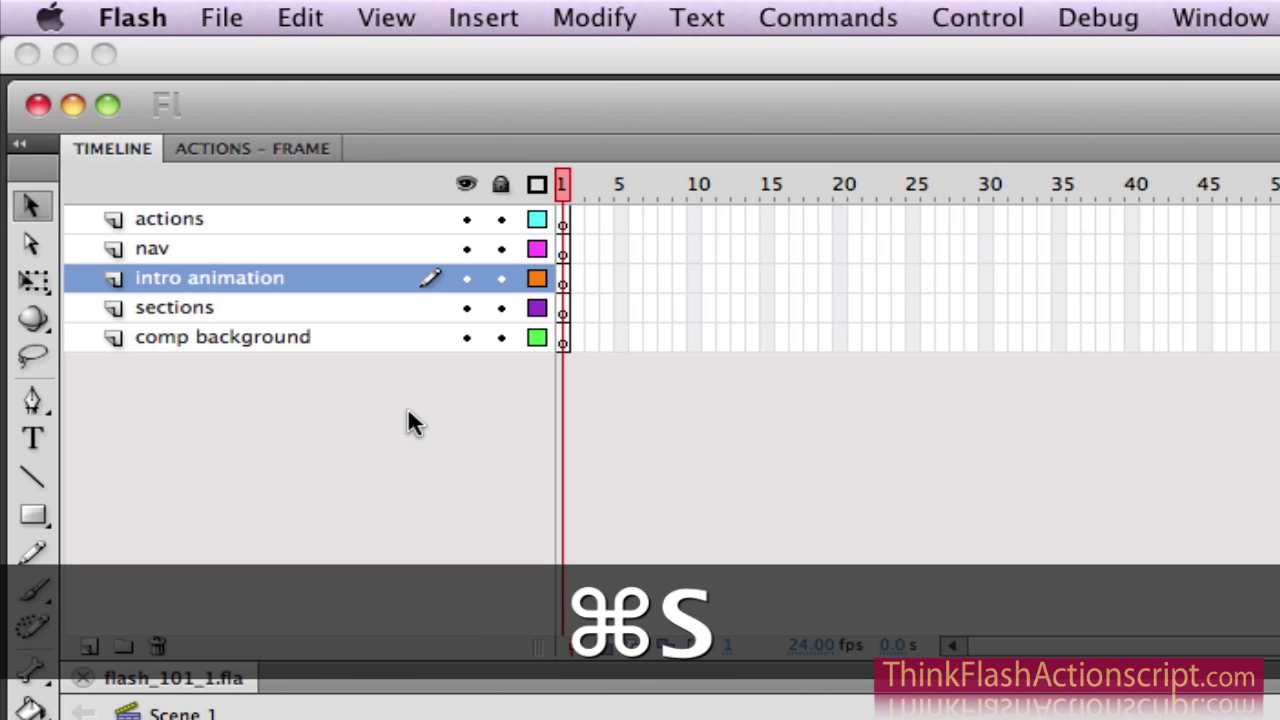
Save the document as a template named "basic flash AS2 layer" in the category "basic flash".
{"action": "left_click", "coordinate": [232, 17]}
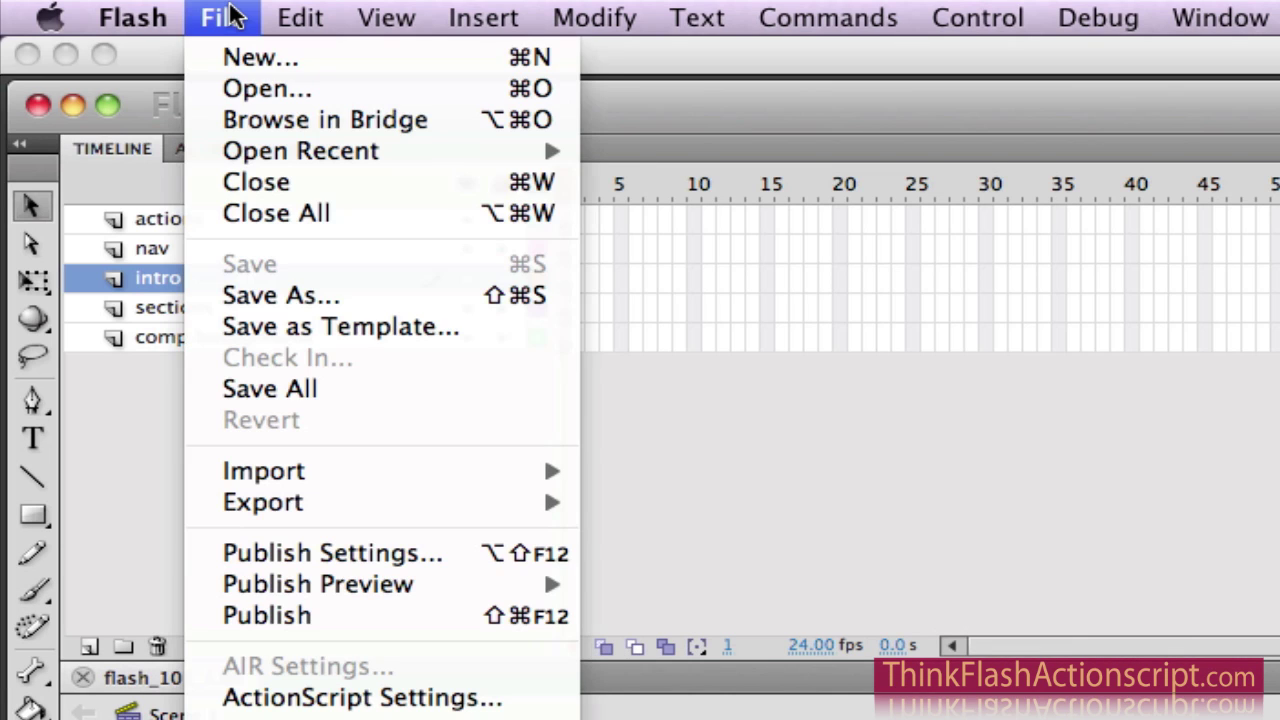
{"action": "left_click", "coordinate": [360, 325]}
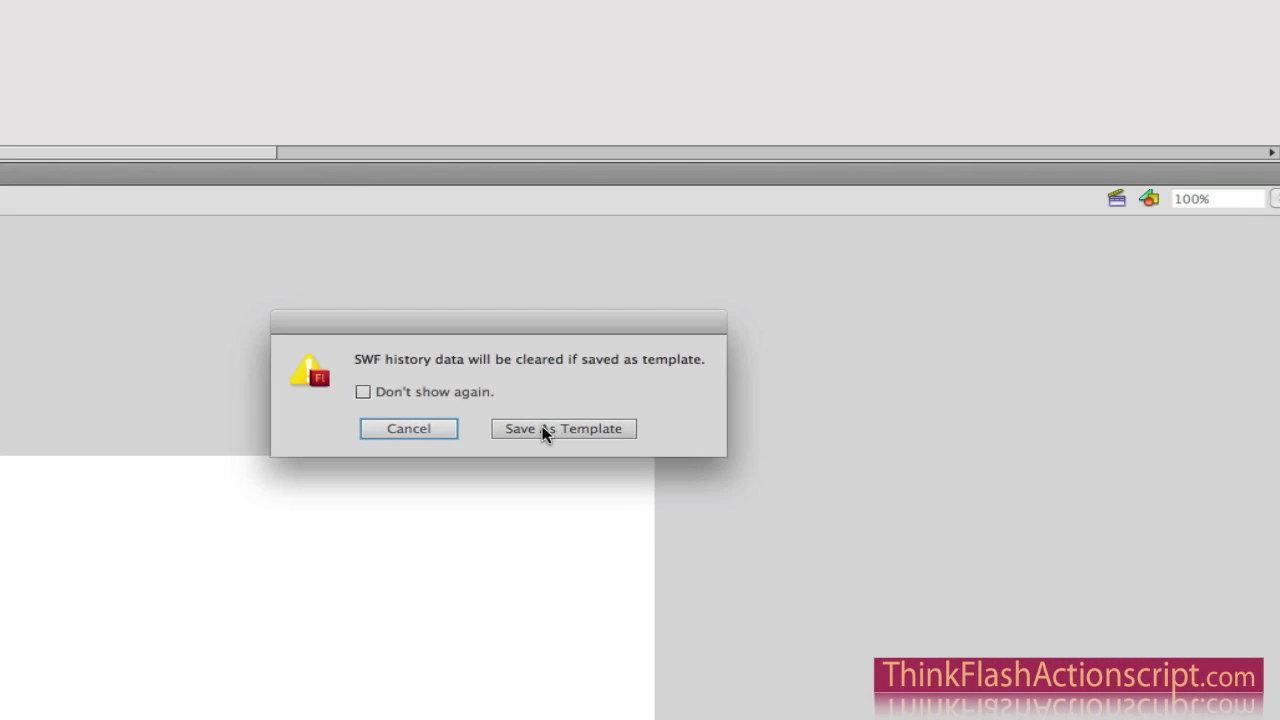
{"action": "left_click", "coordinate": [543, 430]}
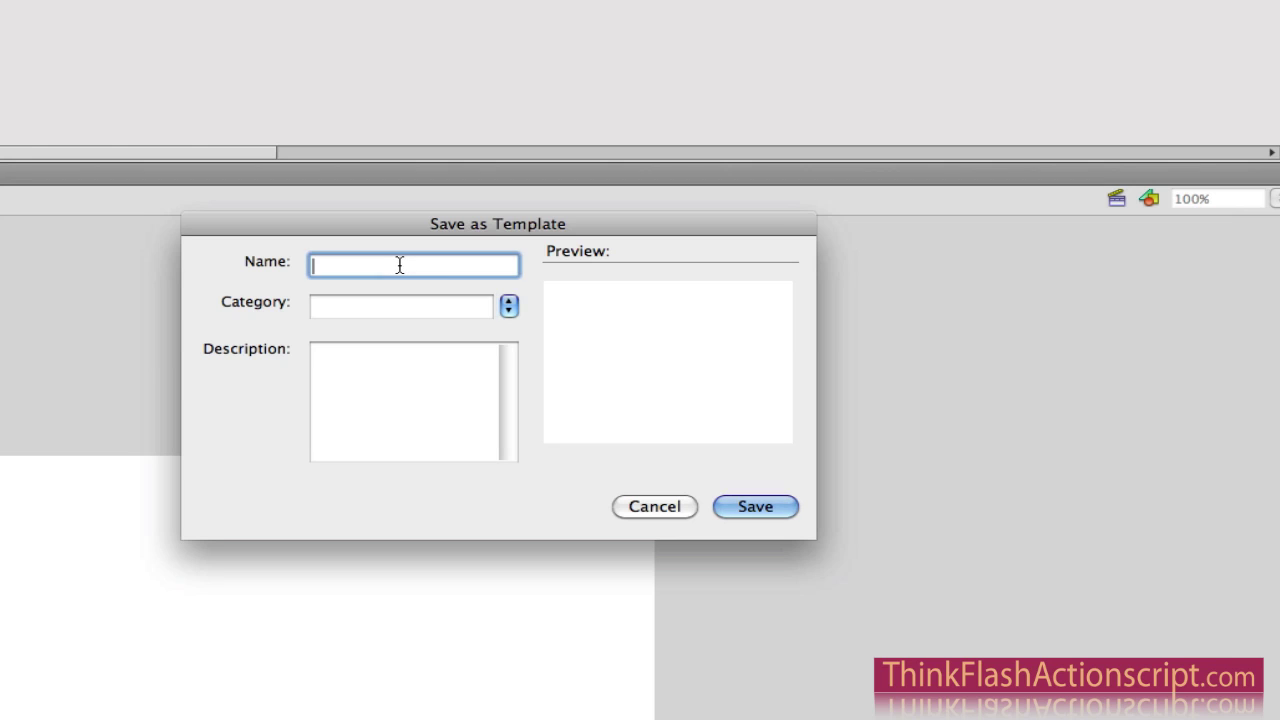
{"action": "type", "text": "basic f"}
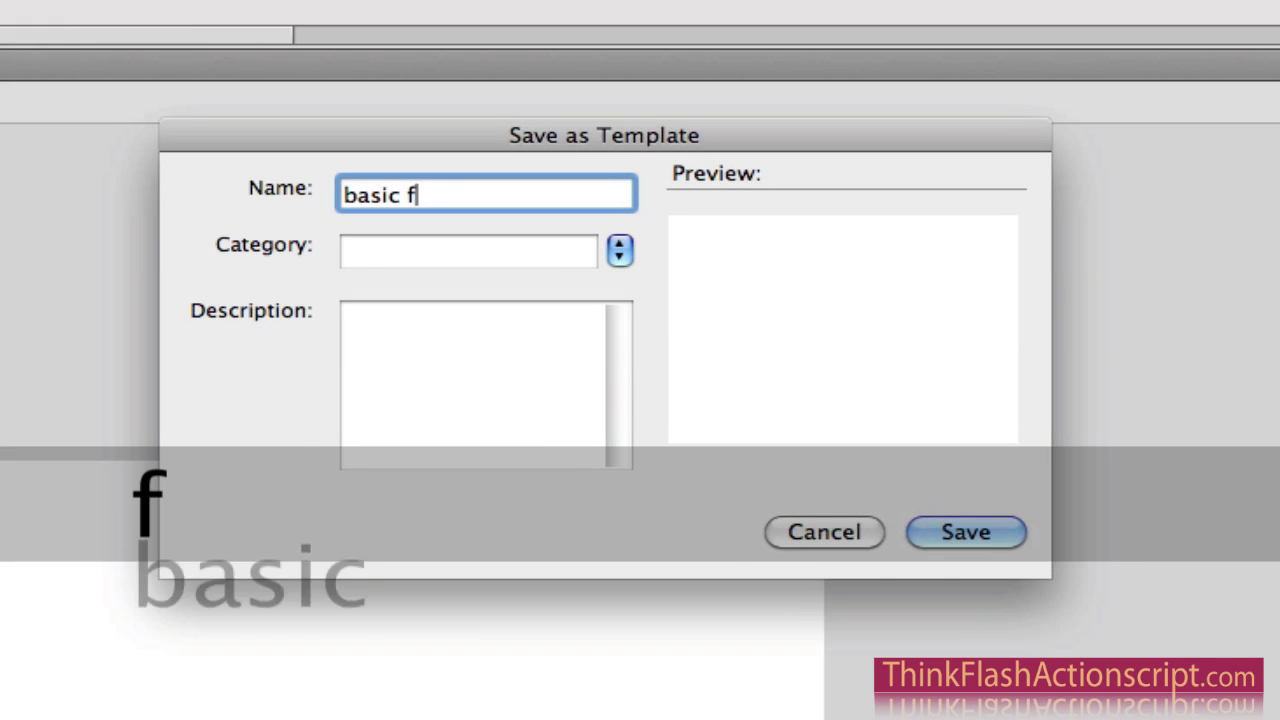
{"action": "type", "text": "lash AS2"}
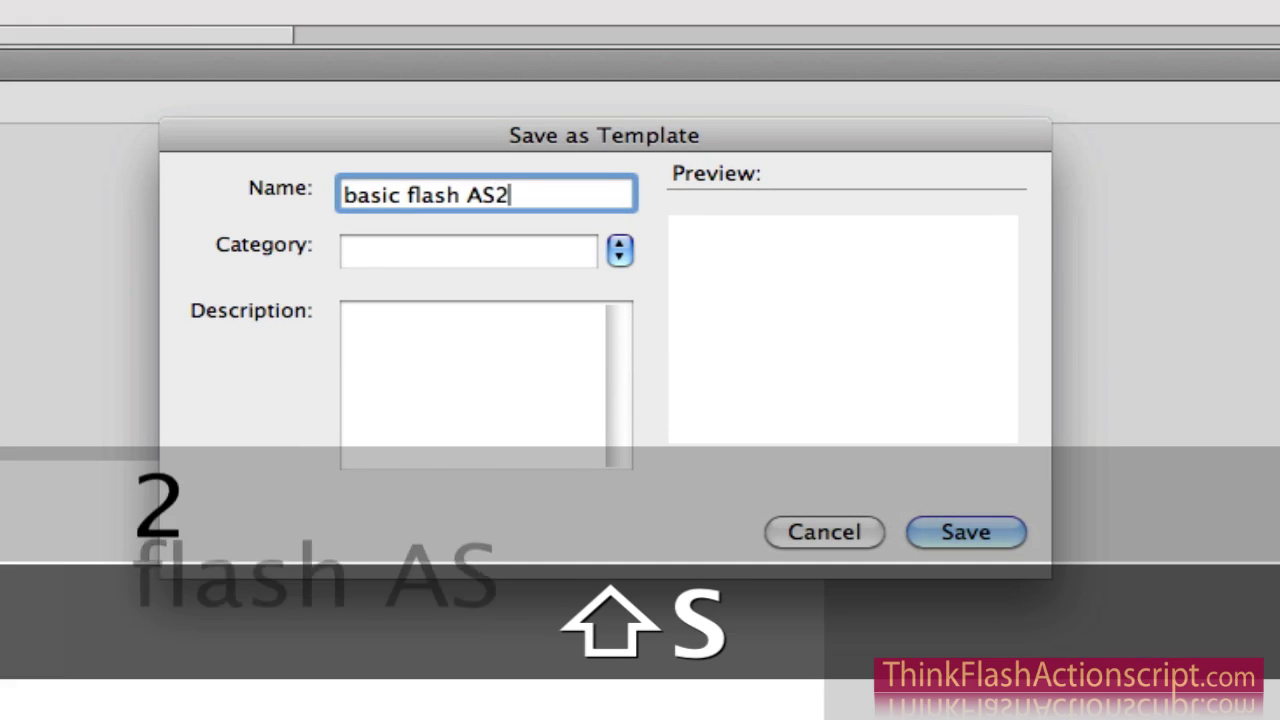
{"action": "type", "text": " layer"}
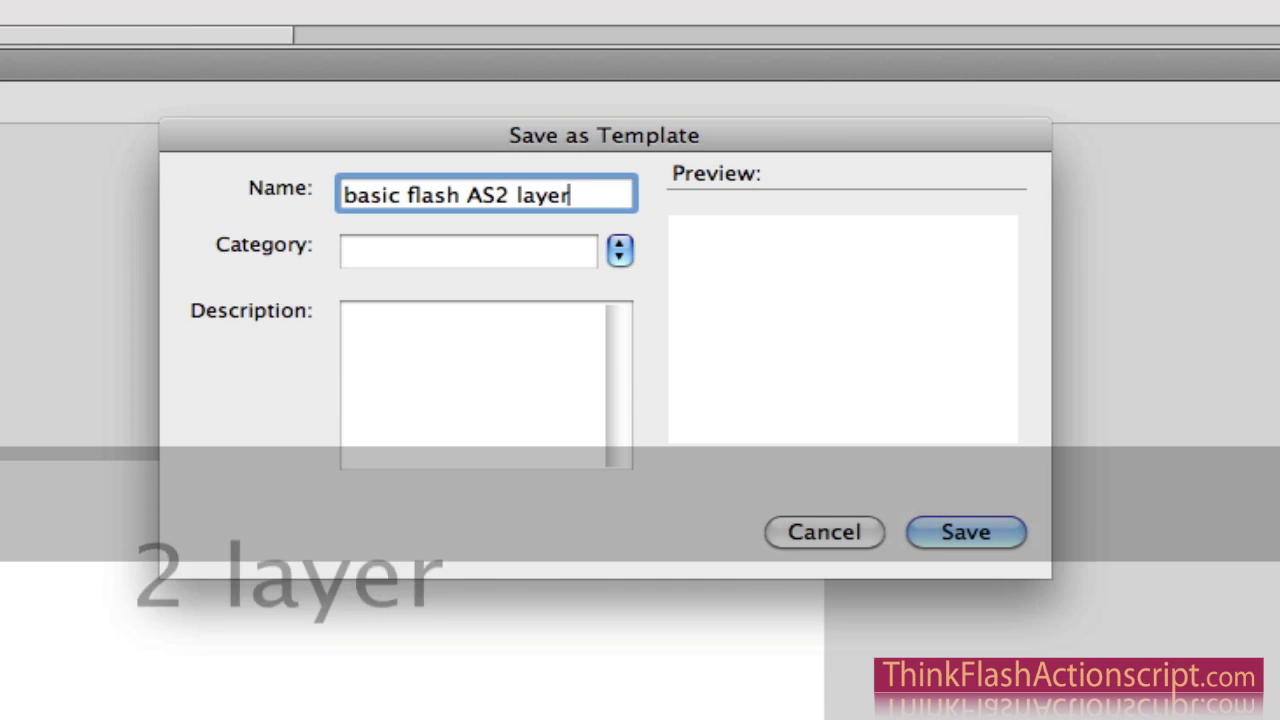
{"action": "left_click", "coordinate": [510, 258]}
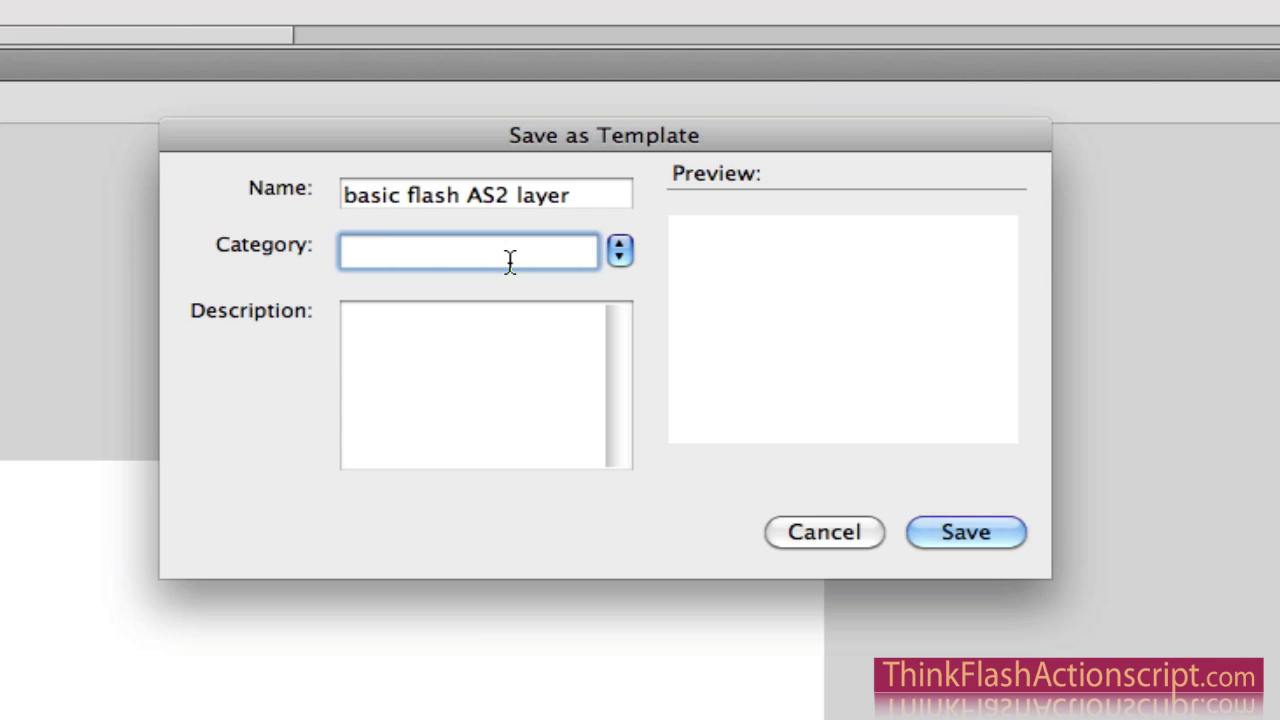
{"action": "type", "text": "basic flash"}
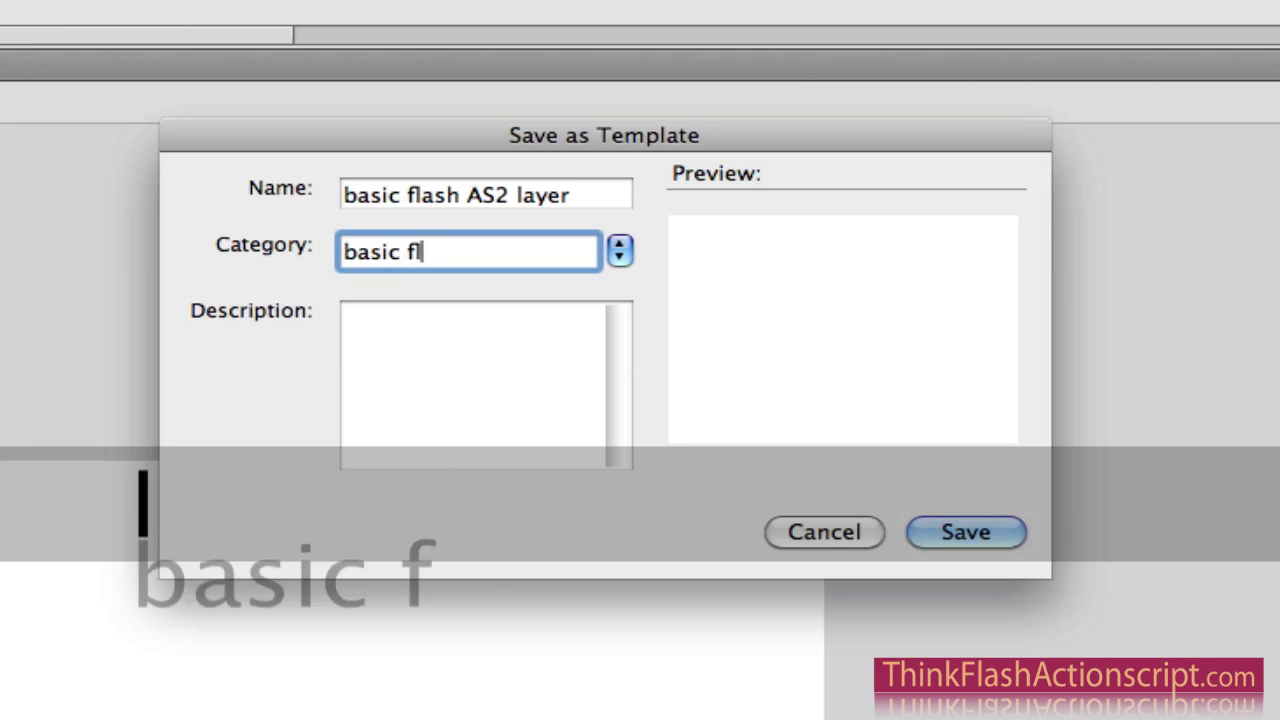
{"action": "left_click", "coordinate": [510, 360]}
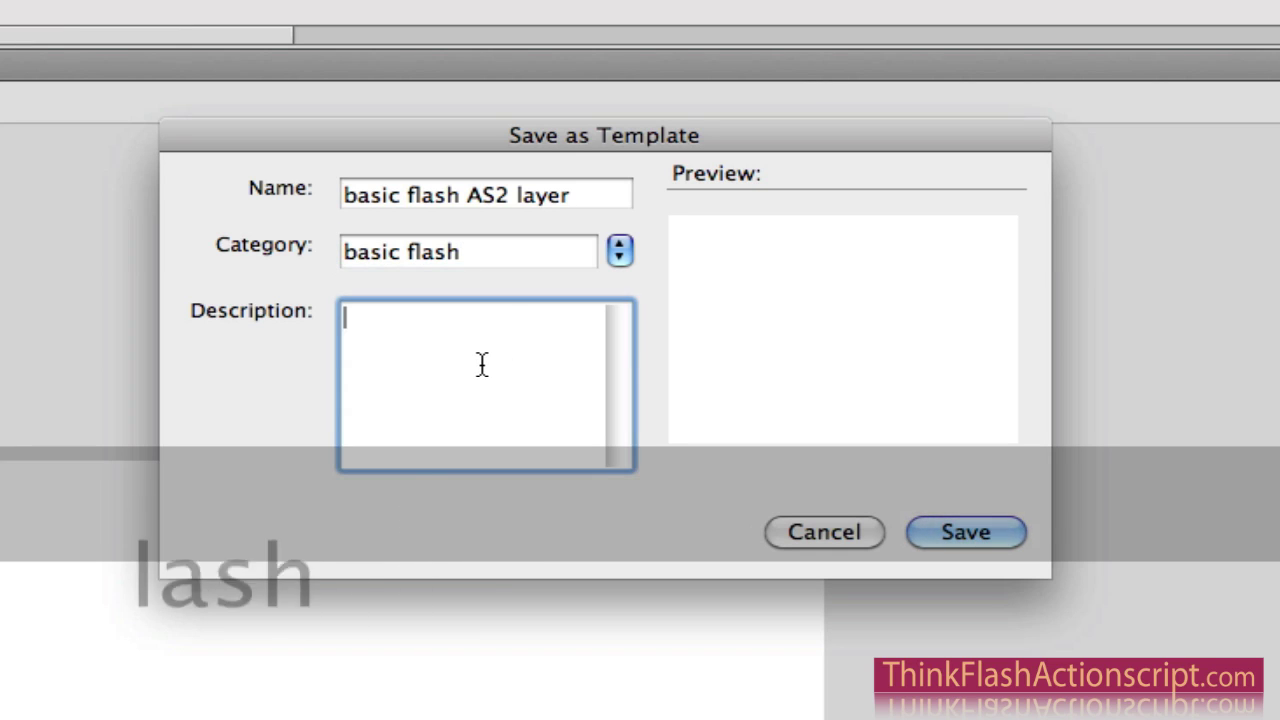
{"action": "left_click", "coordinate": [975, 527]}
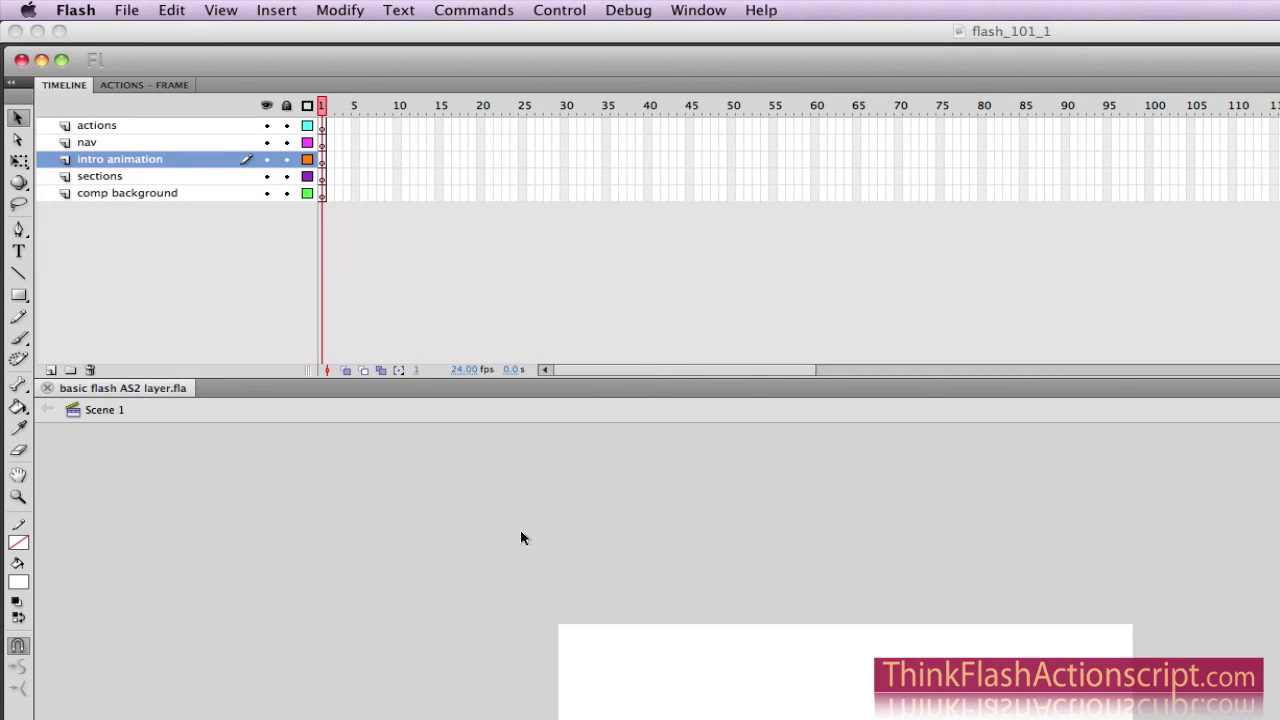
Close the template file and create a new document from the "basic flash AS2 layer" template in the "basic flash" category.
{"action": "key", "text": "super"}
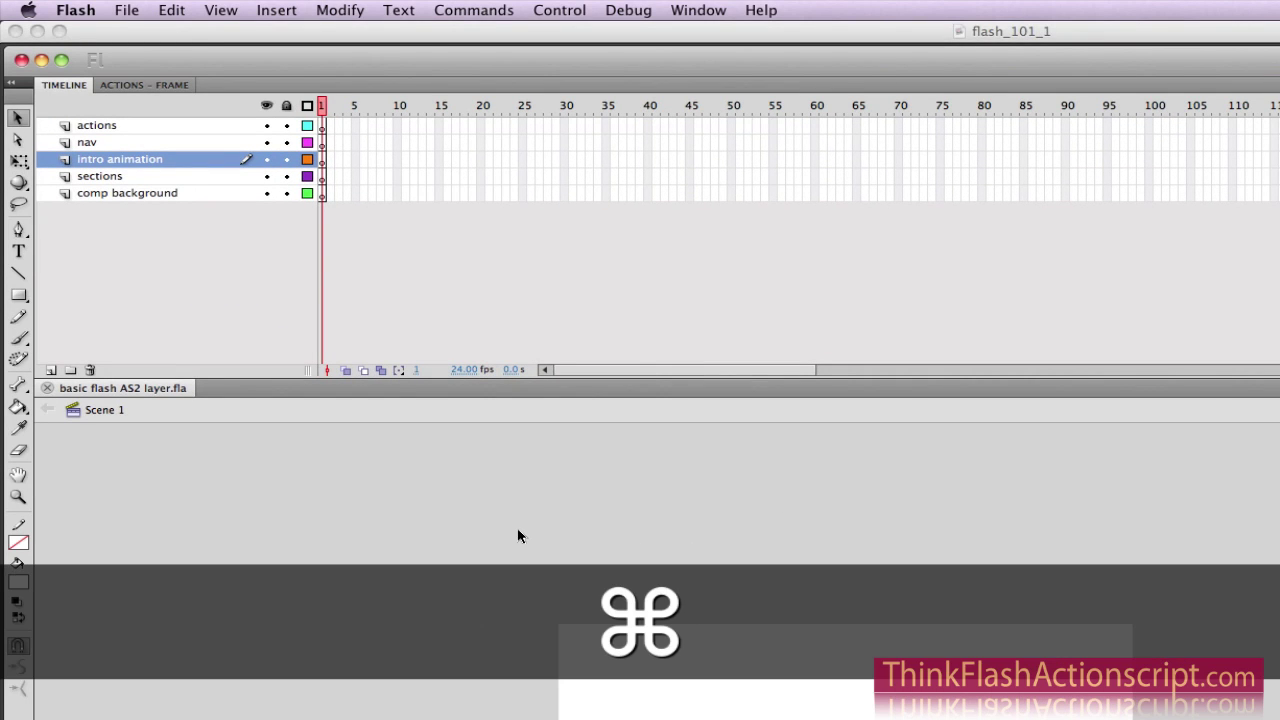
{"action": "key", "text": "super+w"}
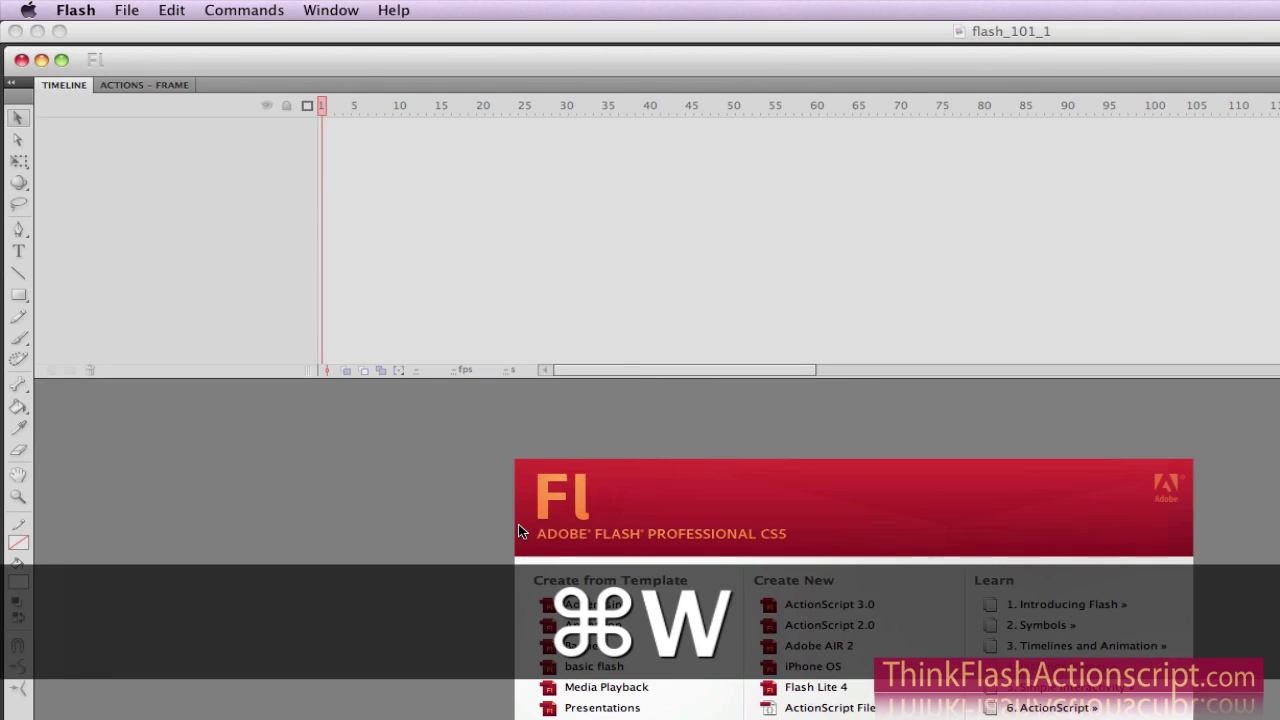
{"action": "key", "text": "super+n"}
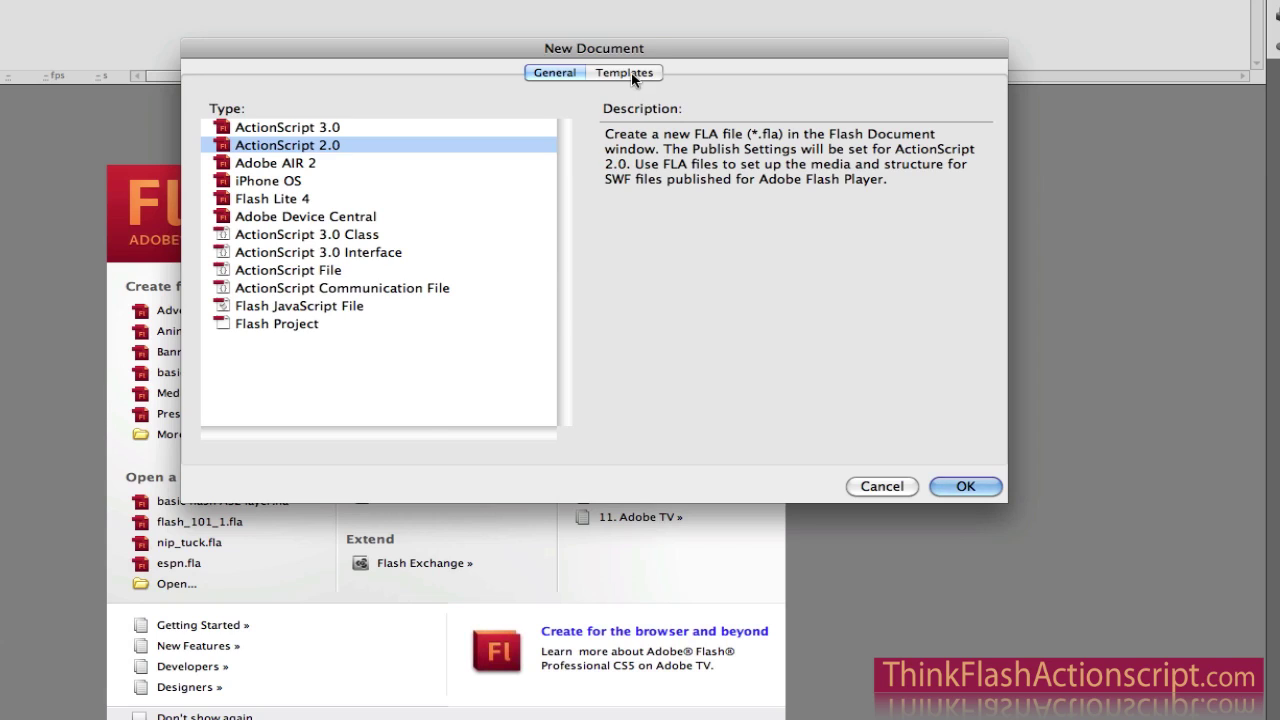
{"action": "left_click", "coordinate": [630, 76]}
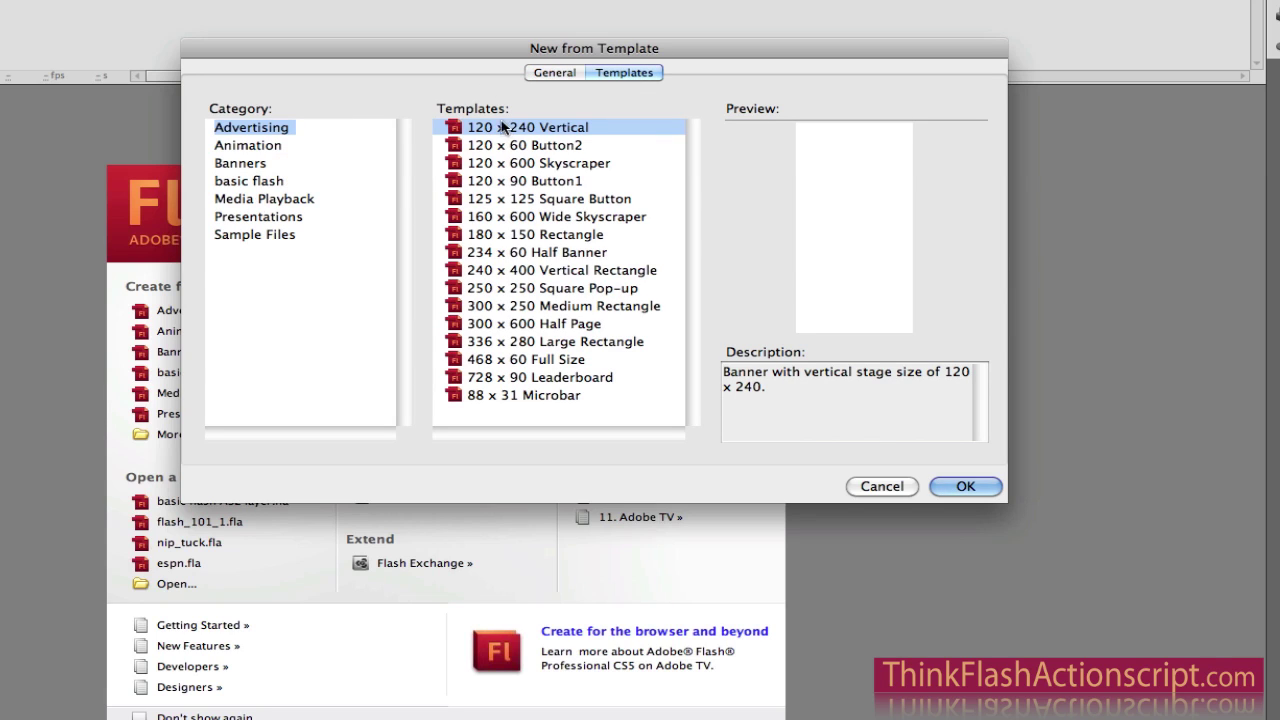
{"action": "left_click", "coordinate": [279, 184]}
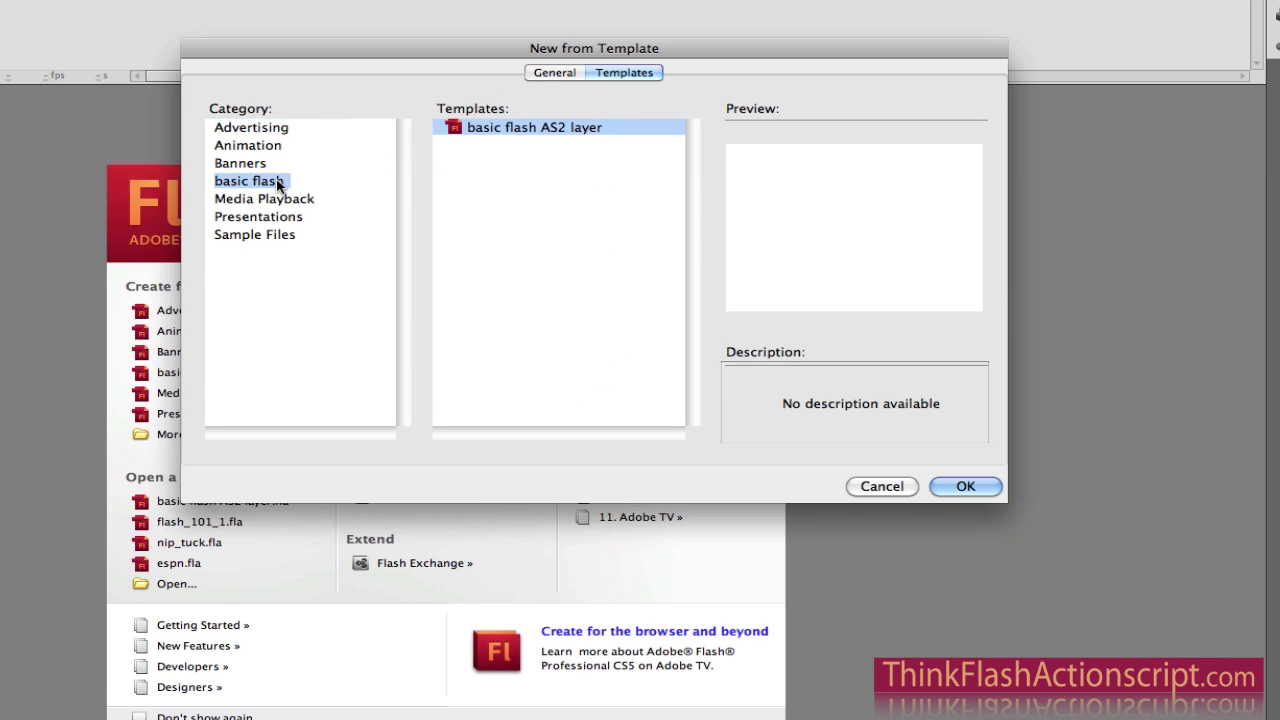
{"action": "left_click", "coordinate": [965, 486]}
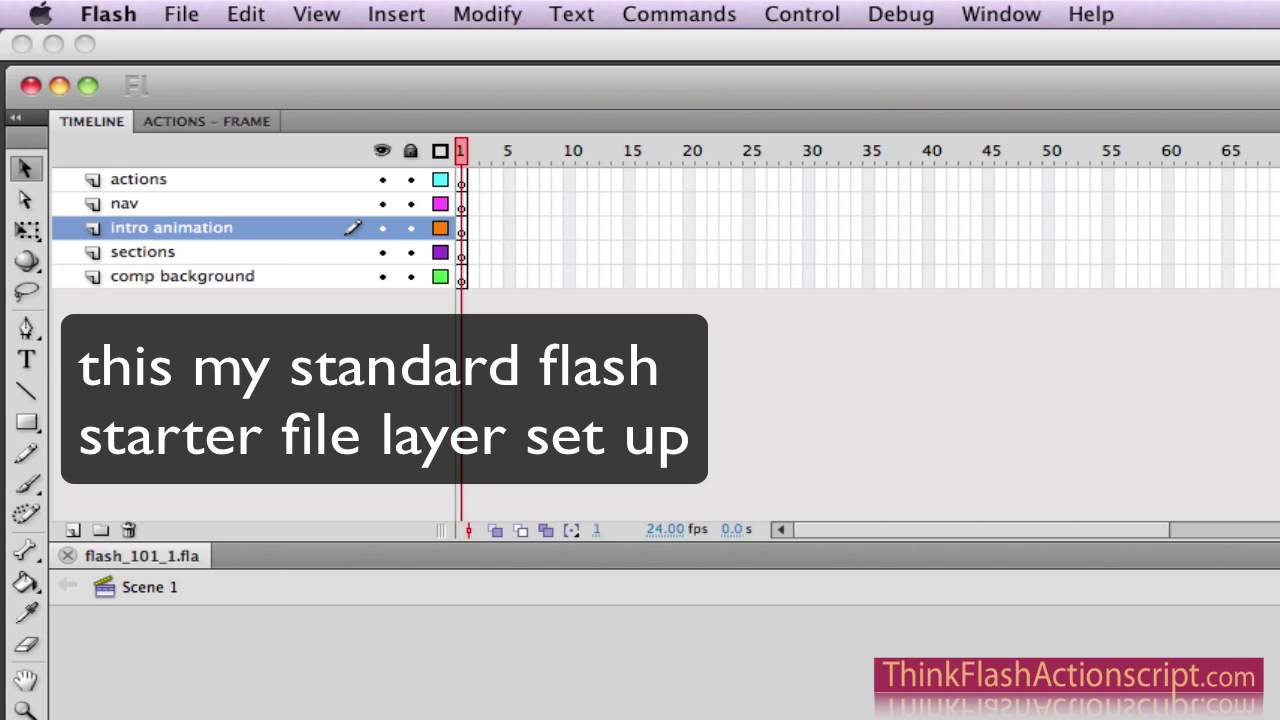
View the "basic flash" template choices for a new document and check the current document settings.
{"action": "key", "text": "super+n"}
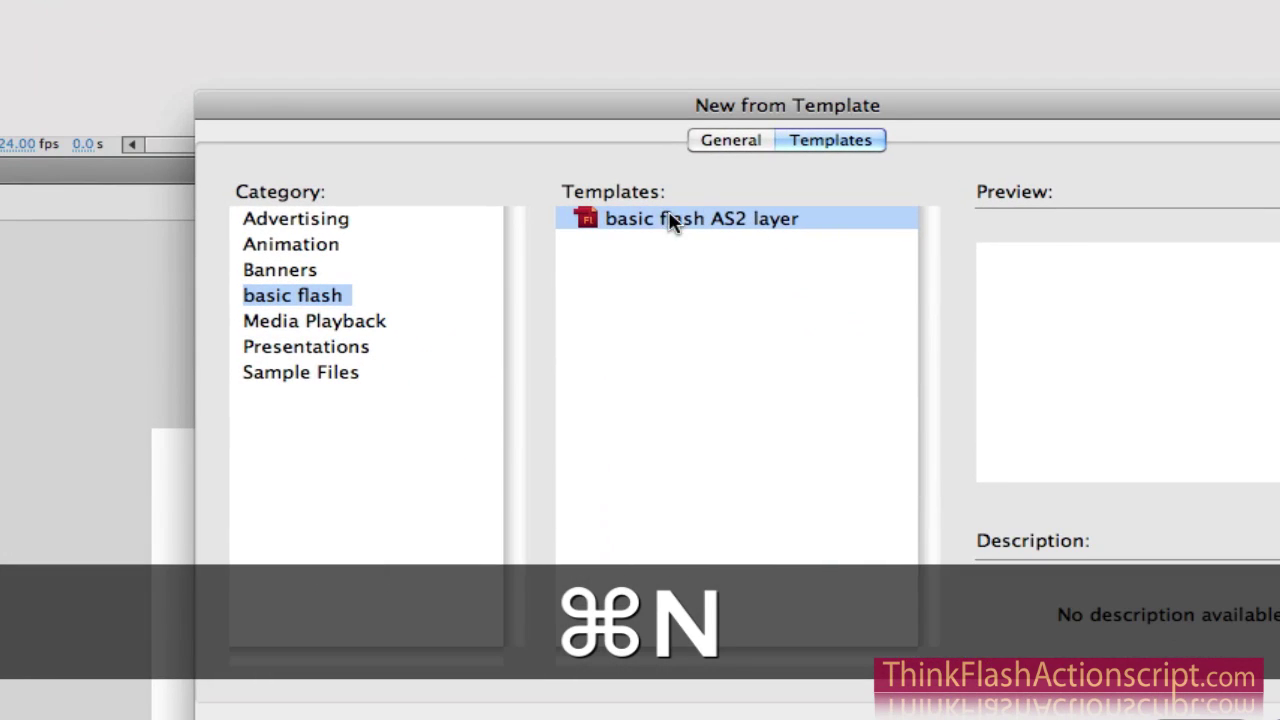
{"action": "key", "text": "Return"}
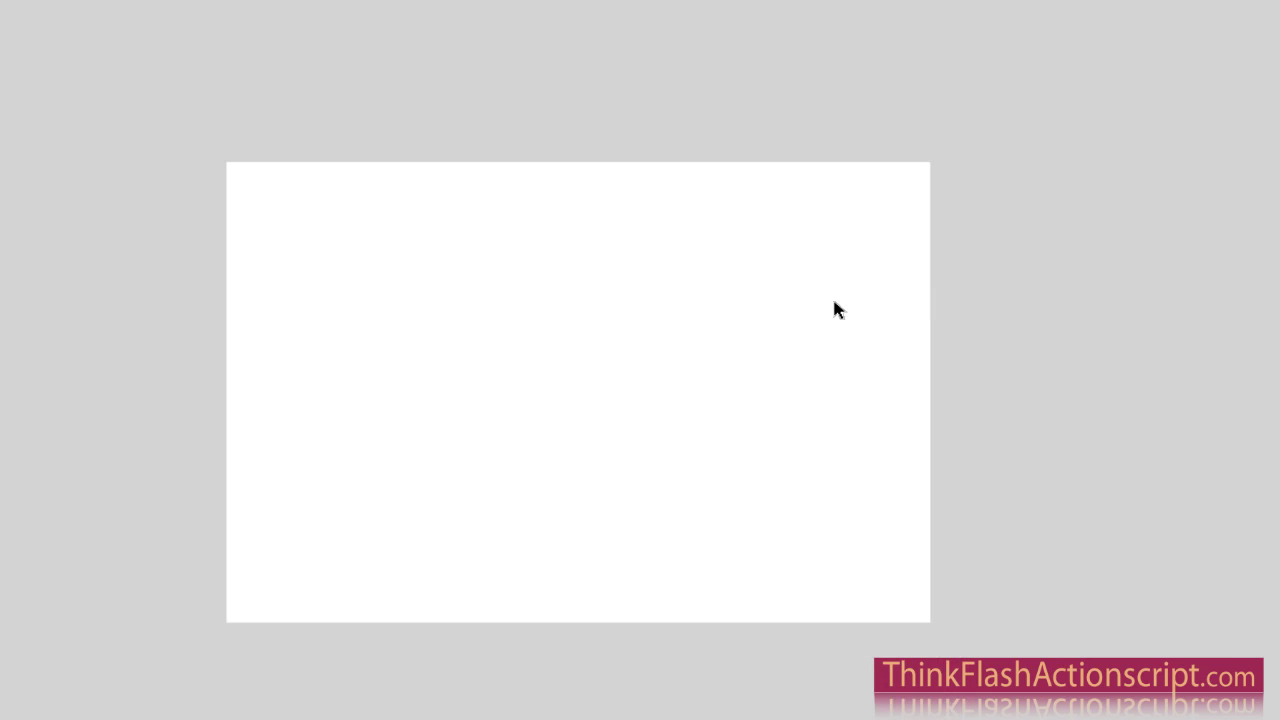
{"action": "key", "text": "super"}
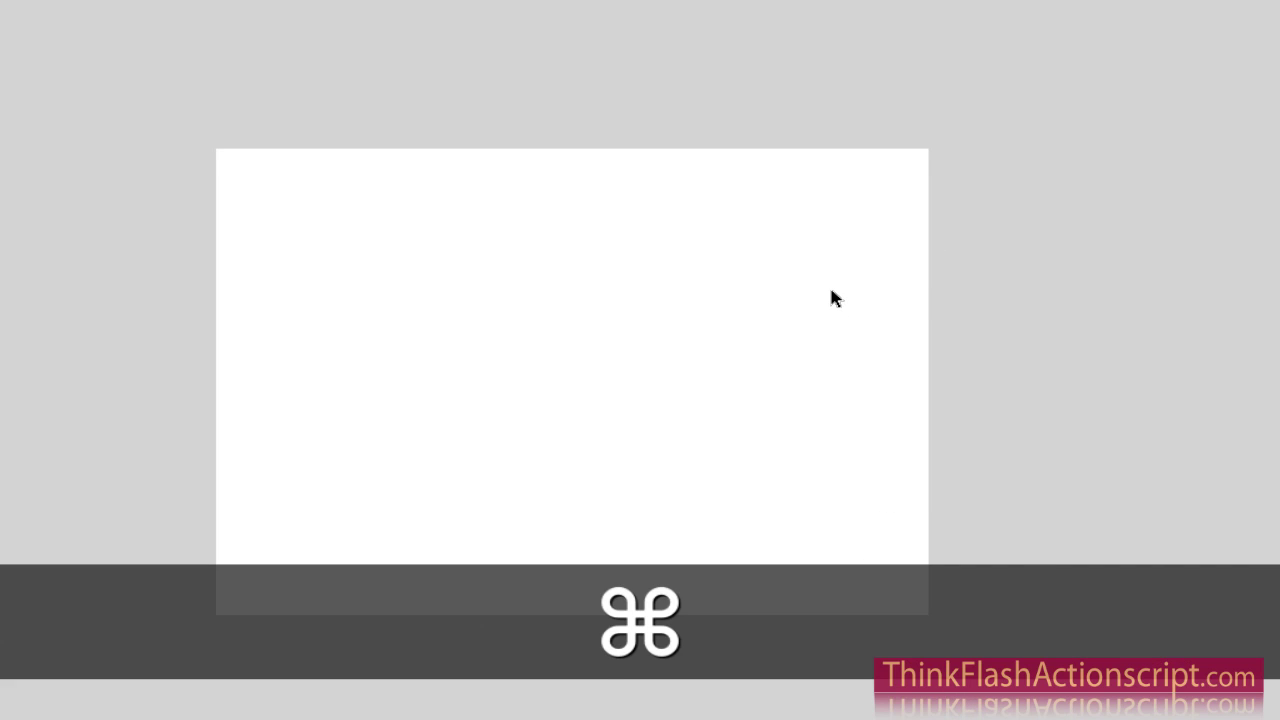
{"action": "key", "text": "super+j"}
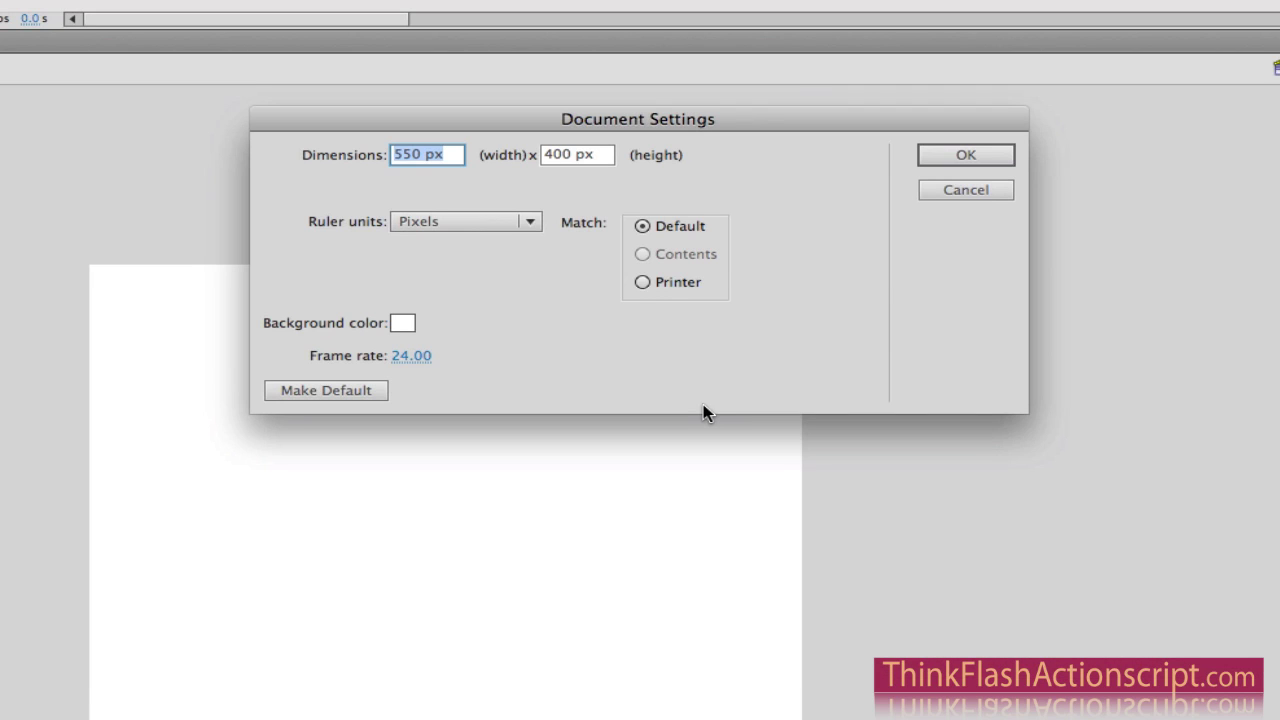
{"action": "left_click", "coordinate": [960, 194]}
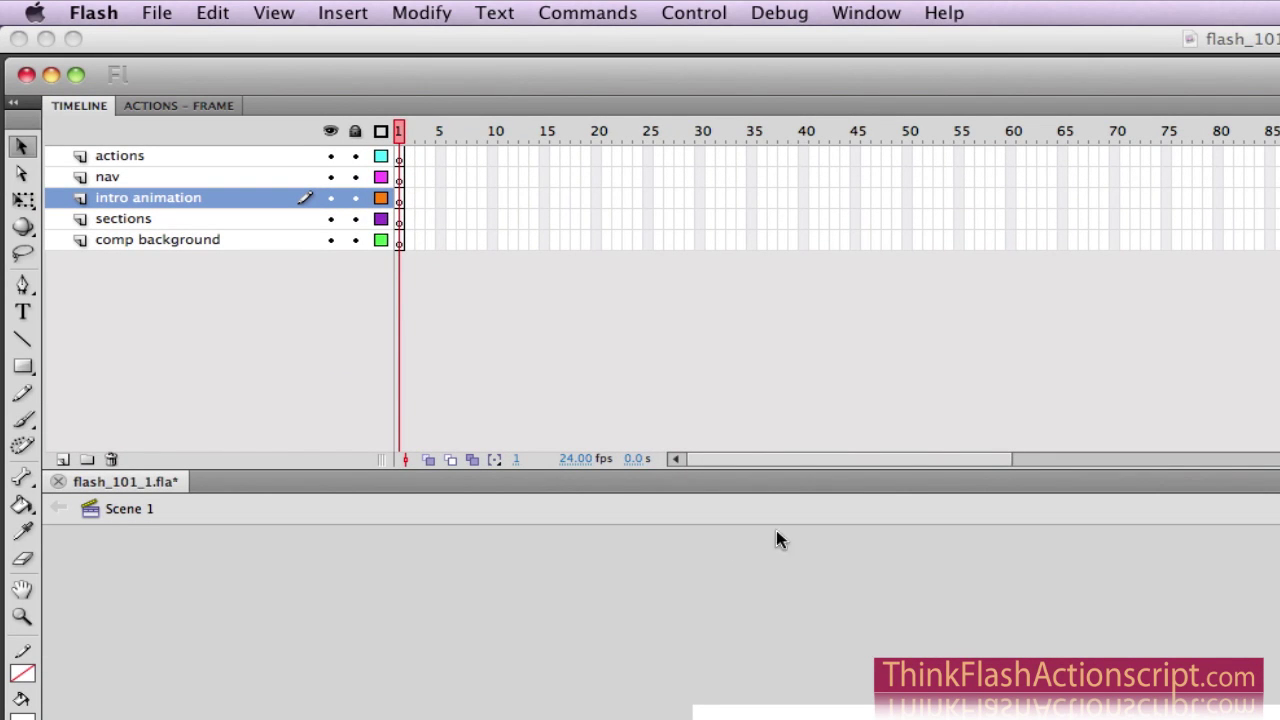
Choose comp_2.png from the flash_comps folder for import to the stage in frame 1 of the "comp background" layer.
{"action": "left_click", "coordinate": [399, 245]}
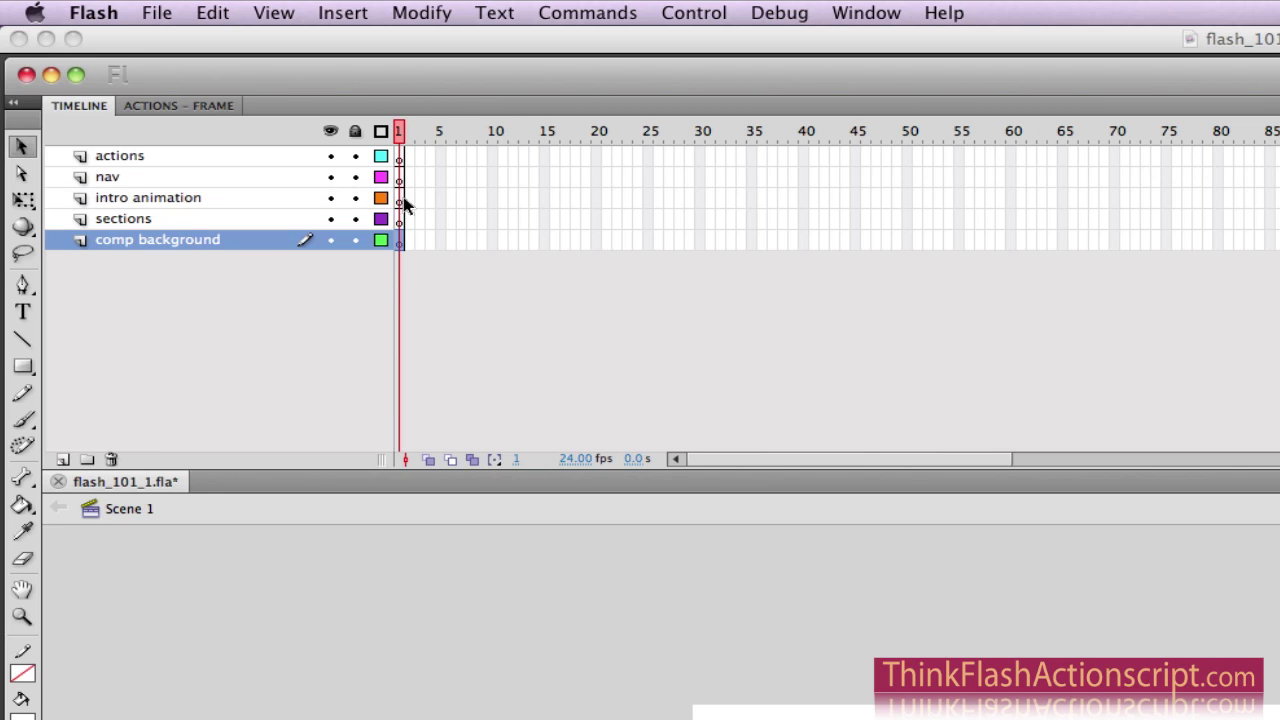
{"action": "left_click", "coordinate": [158, 12]}
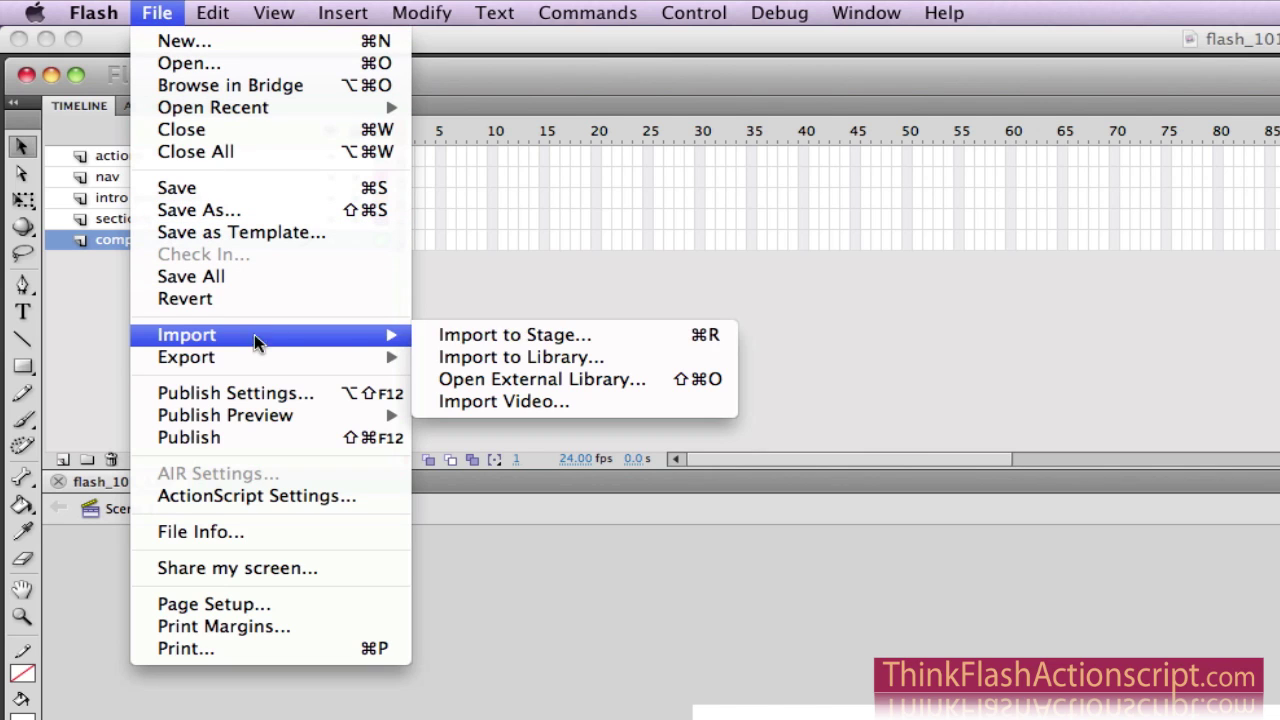
{"action": "left_click", "coordinate": [508, 337]}
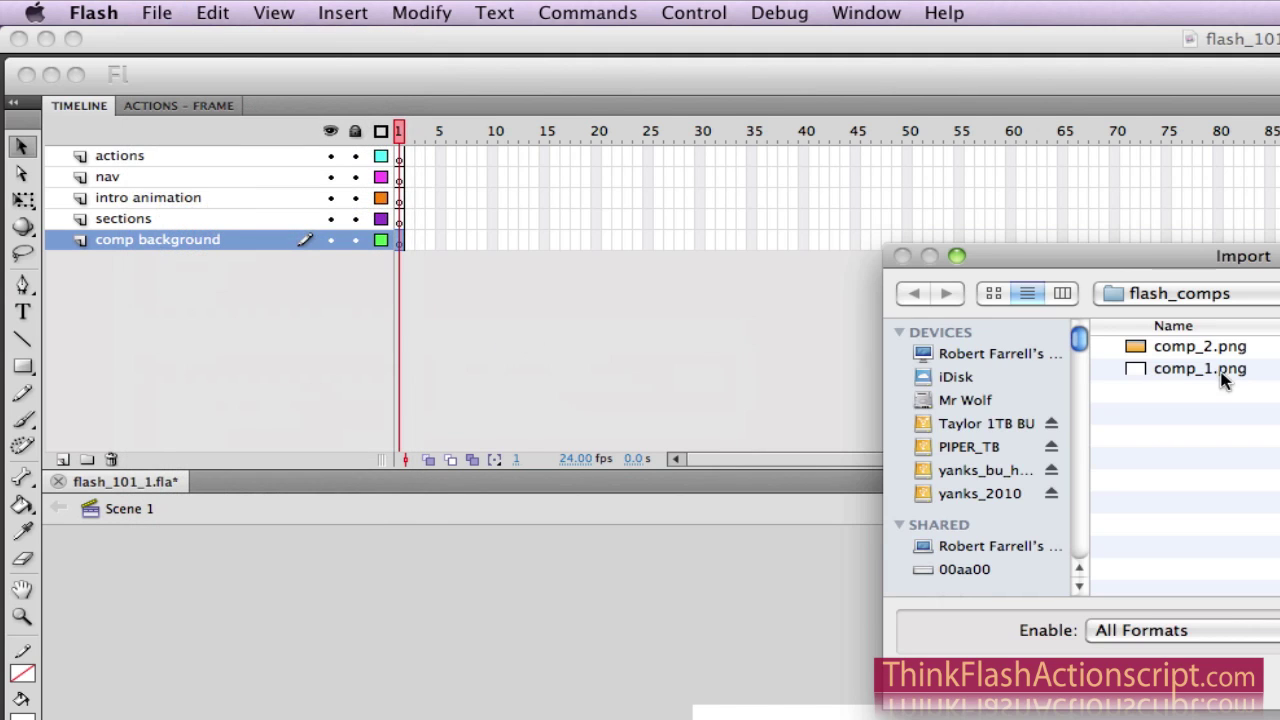
{"action": "left_click", "coordinate": [1214, 350]}
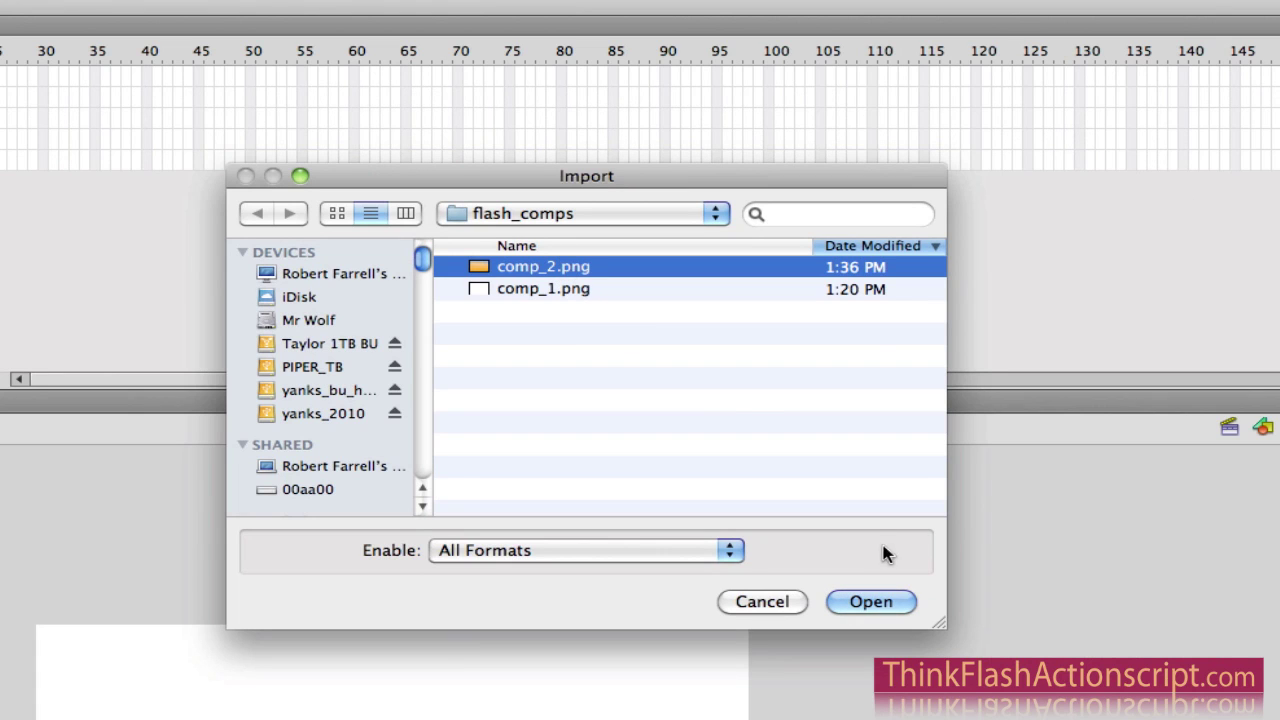
{"action": "left_click", "coordinate": [871, 604]}
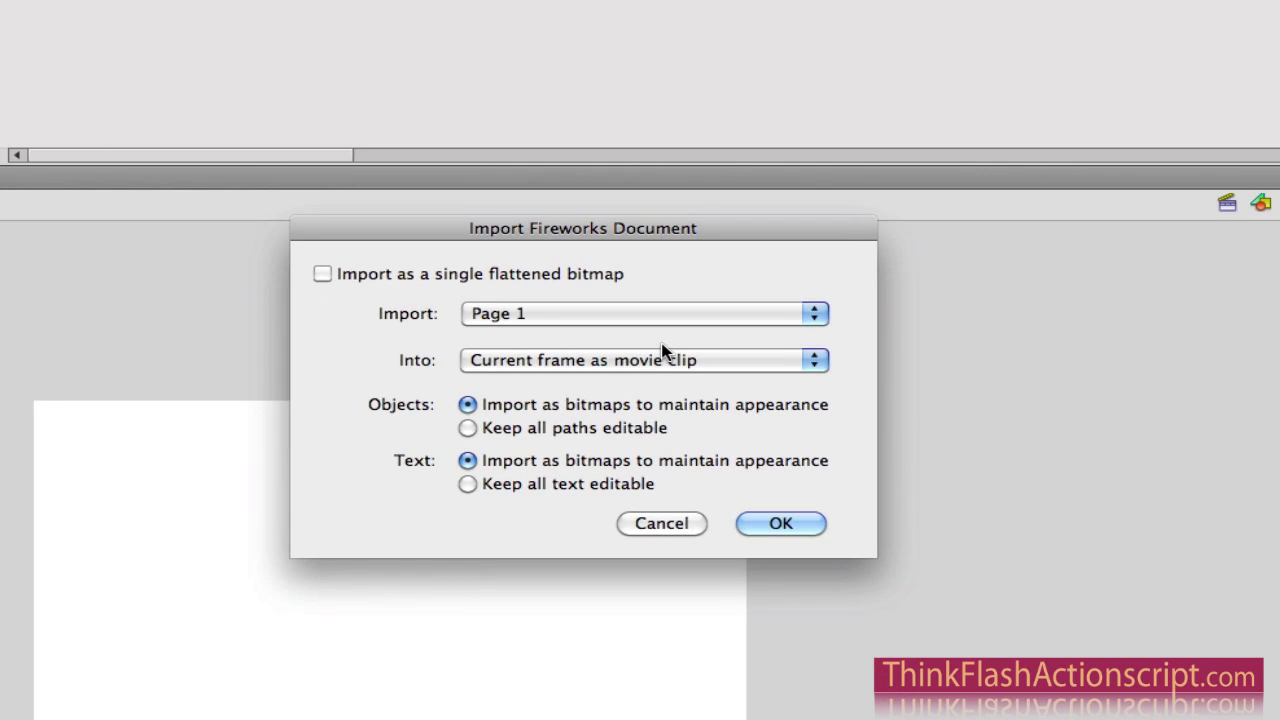
Import Page 1 of the Fireworks document into the current frame as a movie clip, keeping all paths and text editable.
{"action": "left_click", "coordinate": [590, 362]}
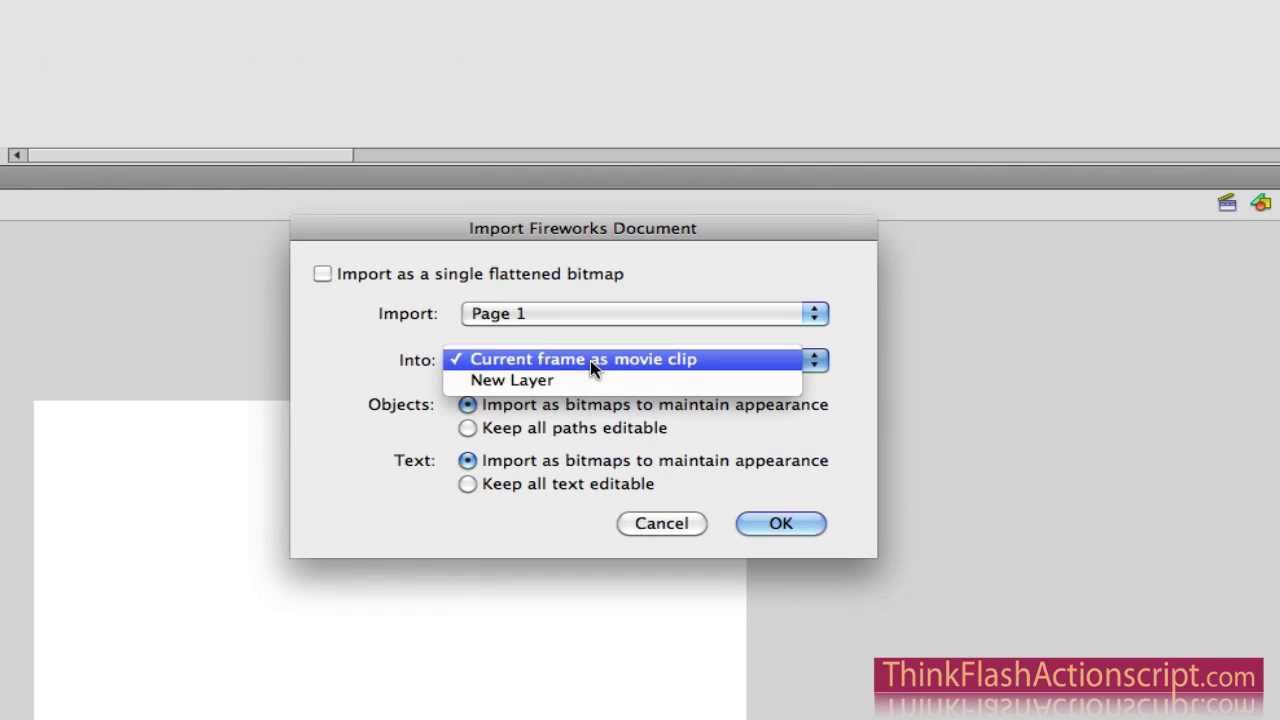
{"action": "left_click", "coordinate": [558, 363]}
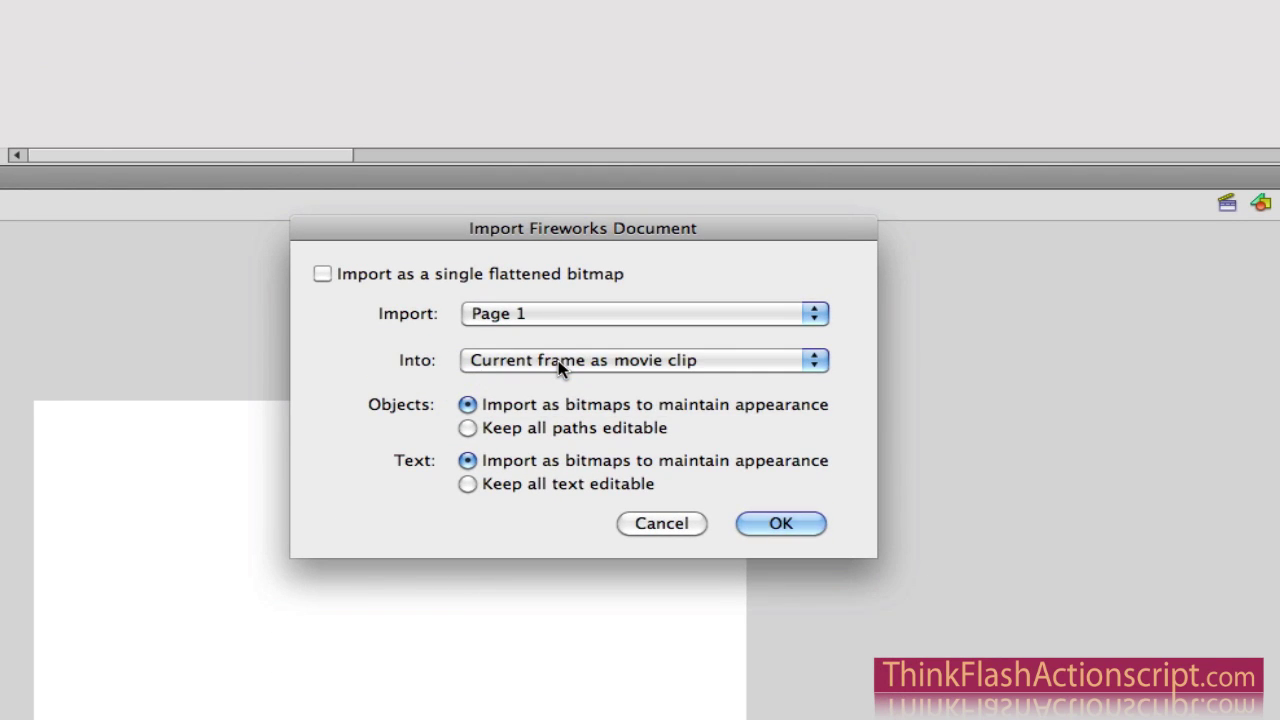
{"action": "left_click", "coordinate": [467, 427]}
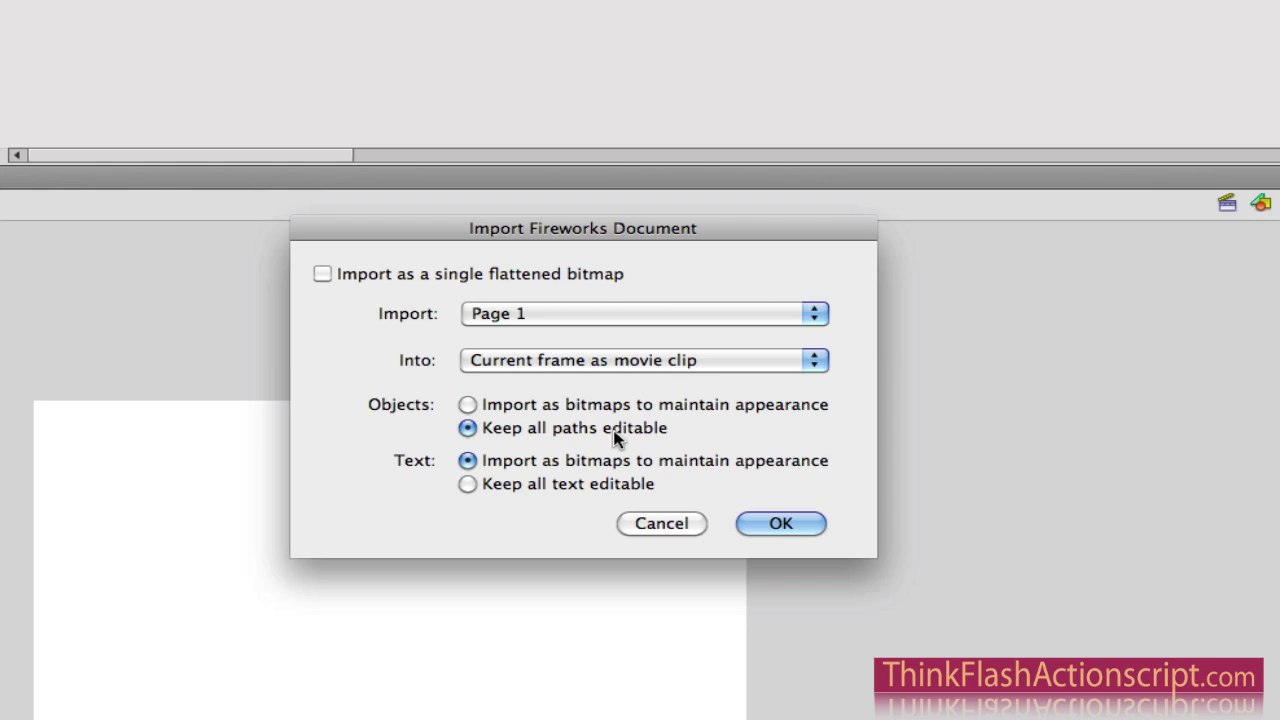
{"action": "left_click", "coordinate": [470, 486]}
{"action": "left_click", "coordinate": [781, 521]}
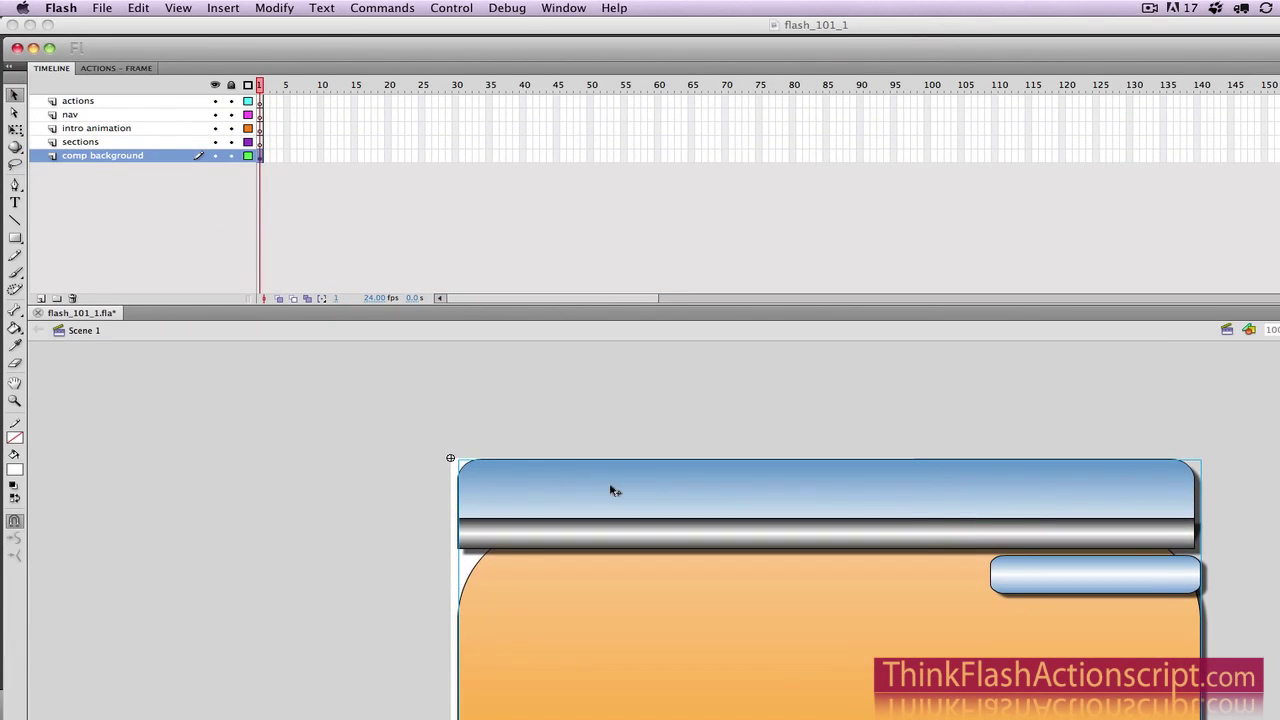
Try moving the imported comp diagonally away from the stage's corner, and undo the move.
{"action": "left_click_drag", "start_coordinate": [669, 503], "coordinate": [820, 576]}
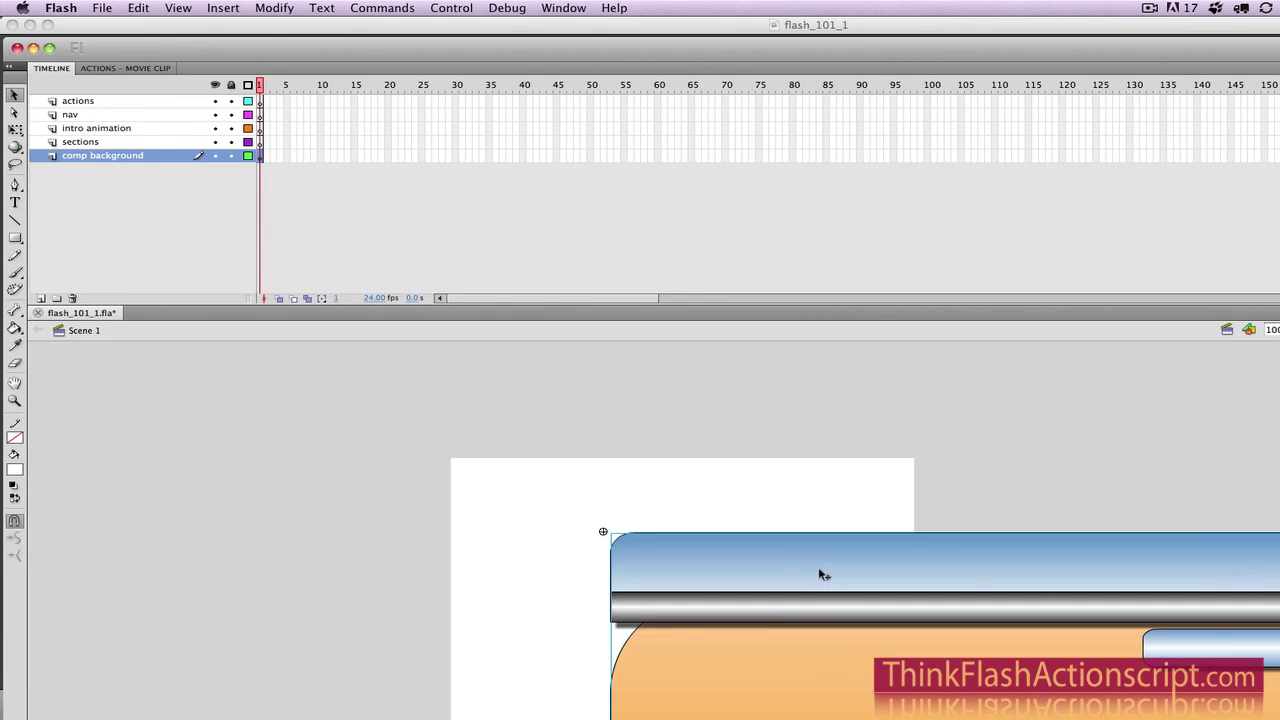
{"action": "key", "text": "super+z"}
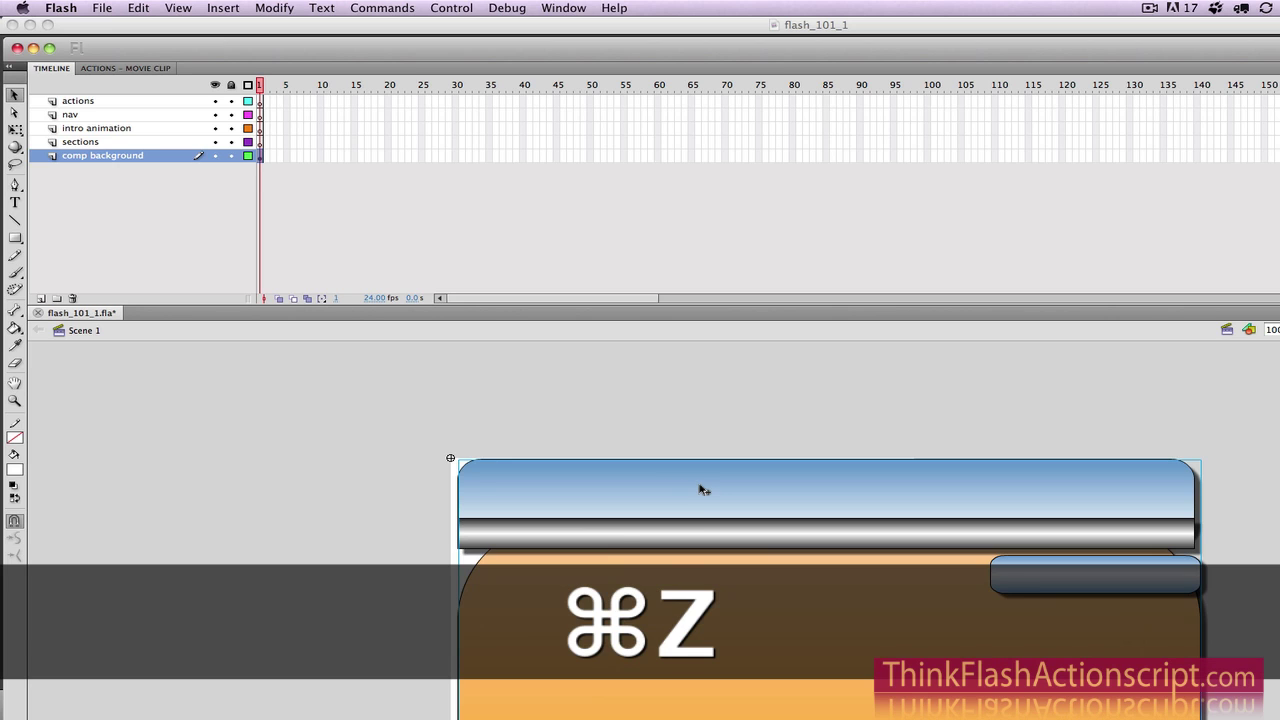
Match the document dimensions to its contents and set the frame rate to 10 fps.
{"action": "key", "text": "super+j"}
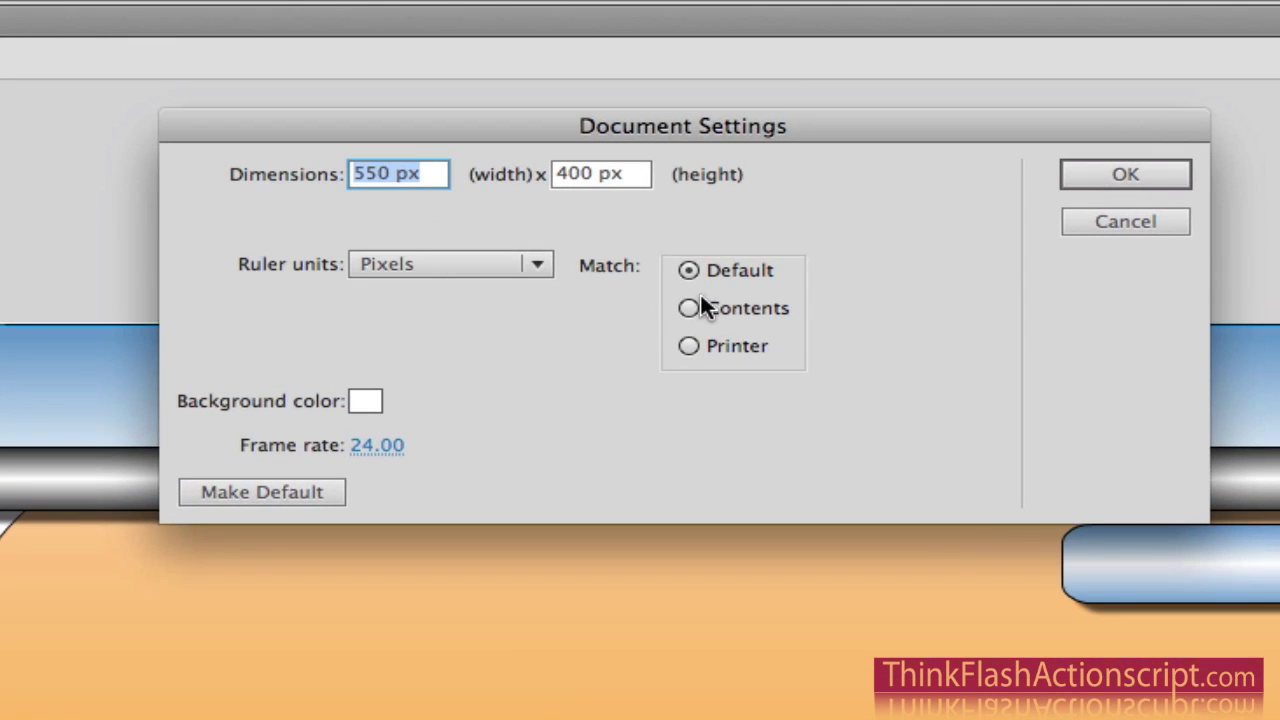
{"action": "left_click", "coordinate": [690, 309]}
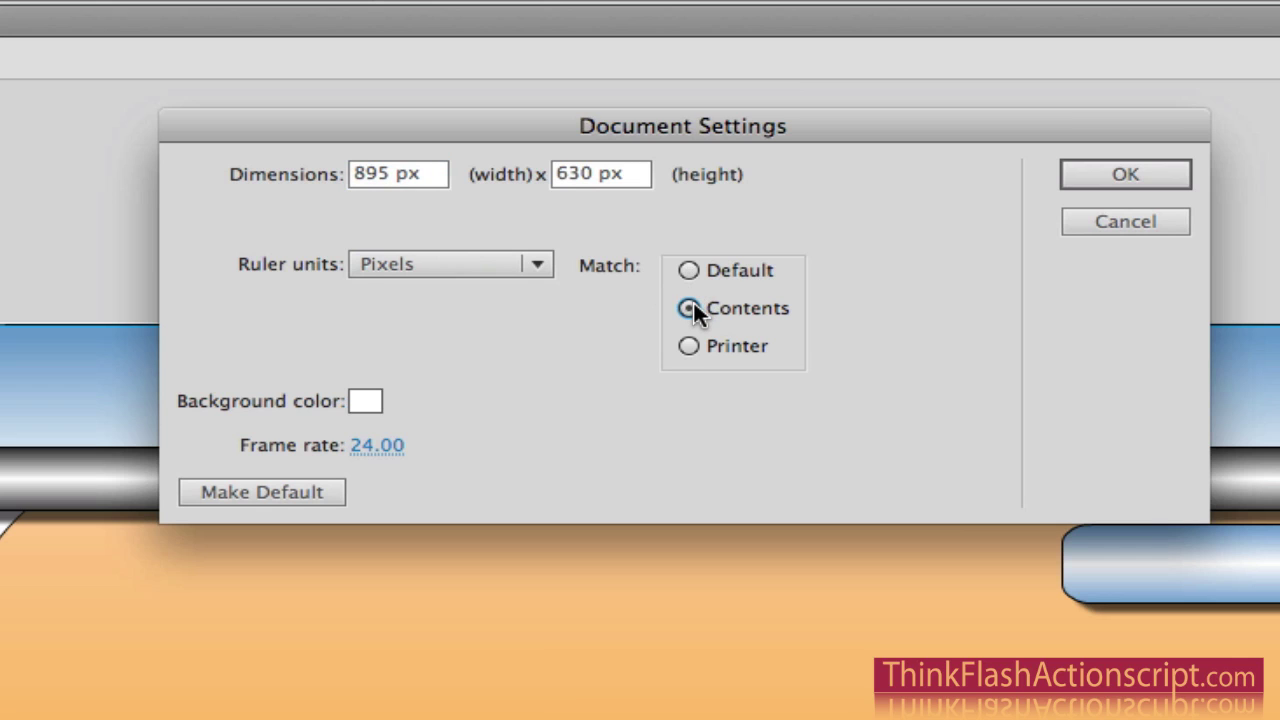
{"action": "left_click", "coordinate": [386, 448]}
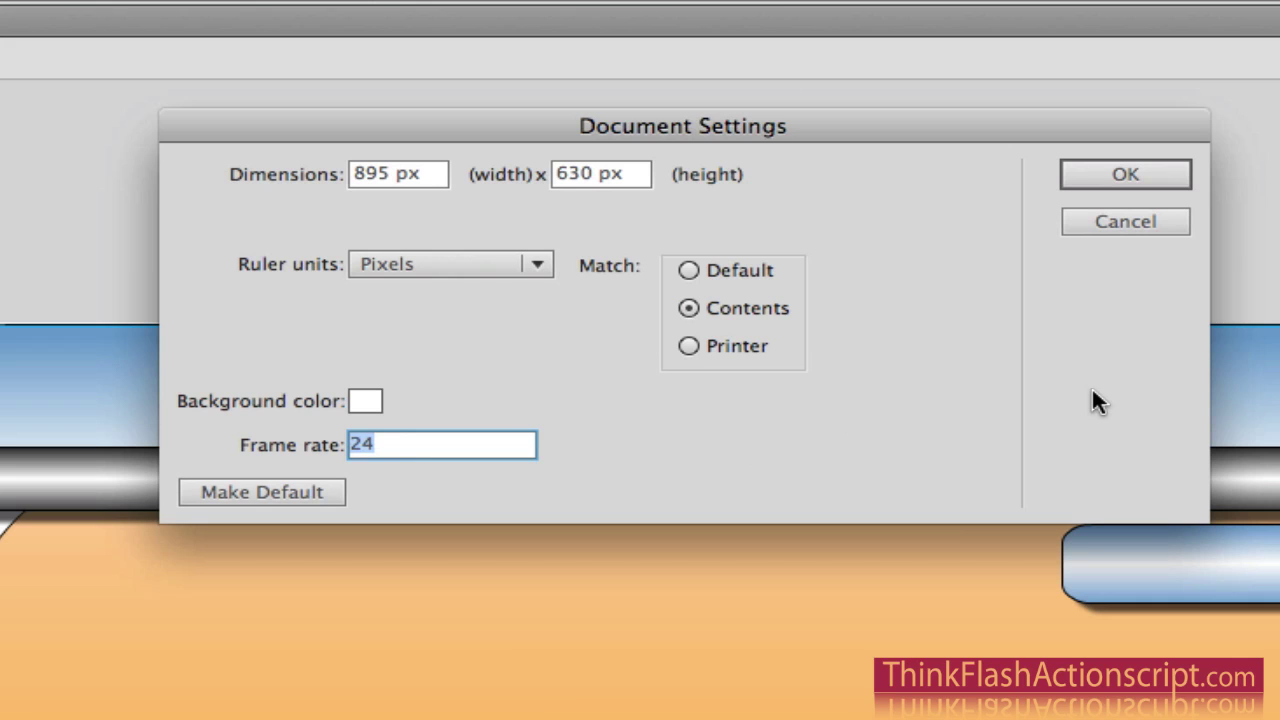
{"action": "type", "text": "10"}
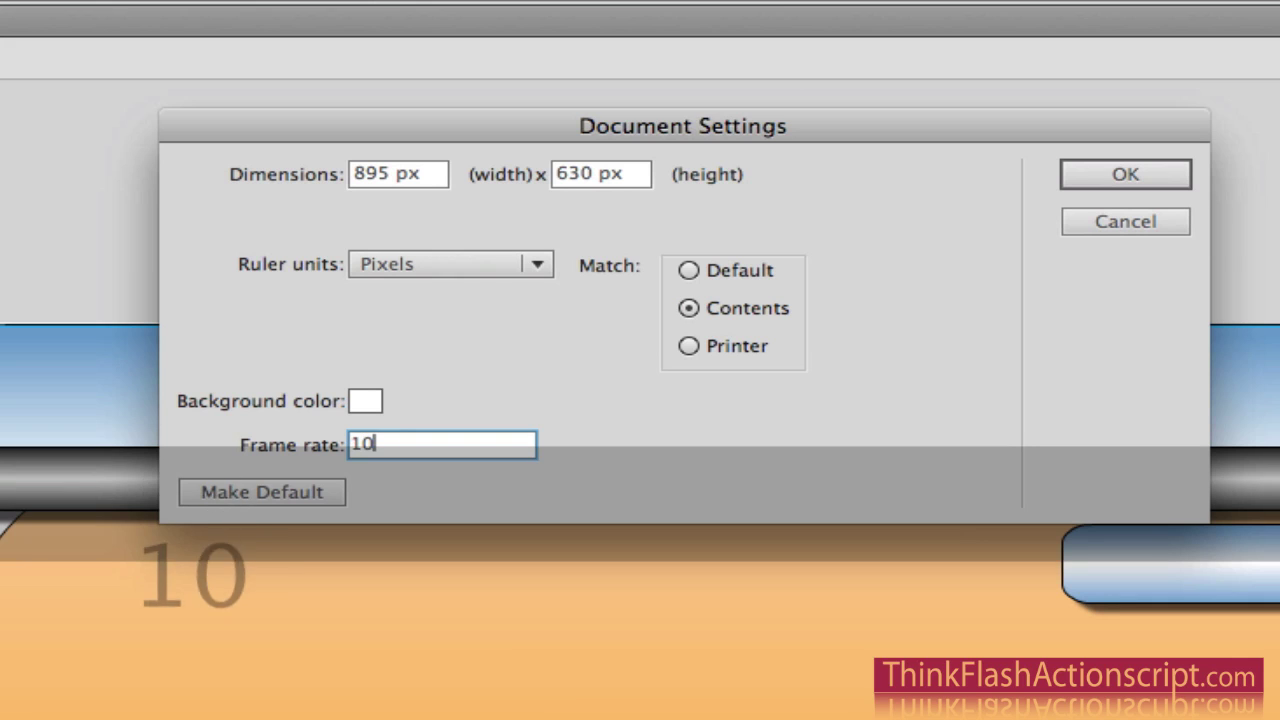
{"action": "key", "text": "Return"}
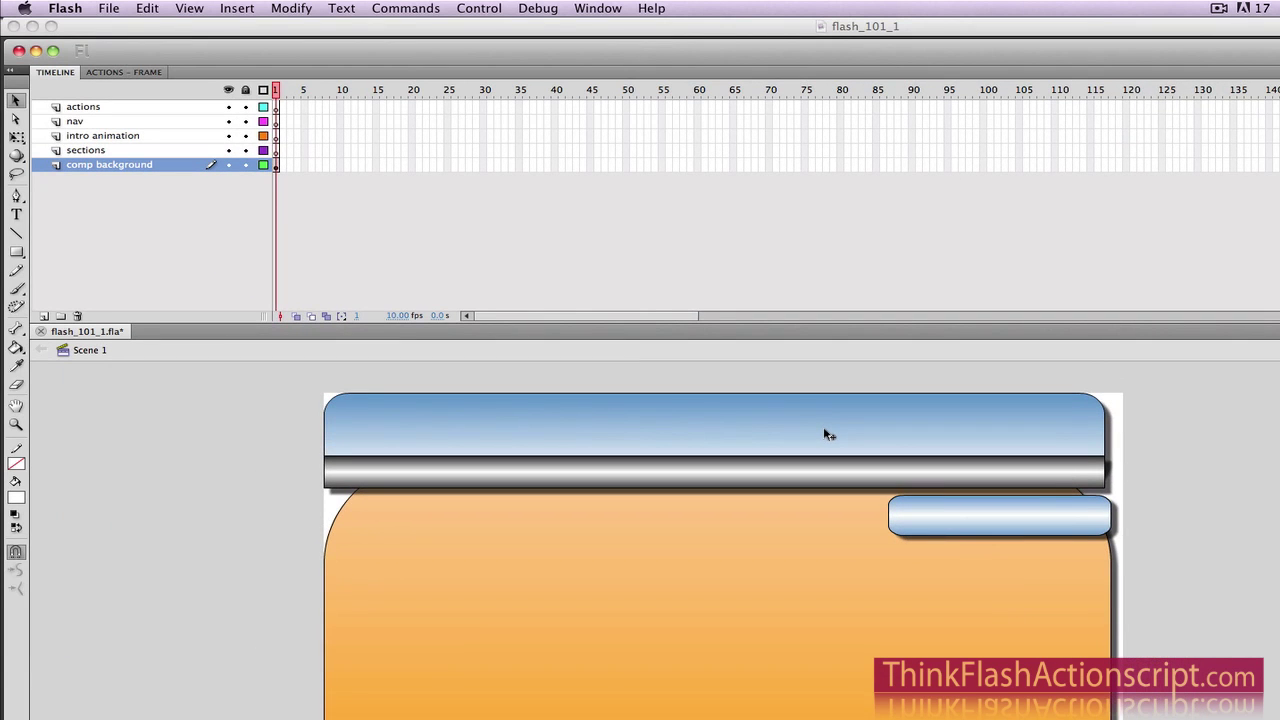
Inside the Page 1 movie clip, move the small "sec titles" bar horizontally off the stage, then return to Scene 1 and save.
{"action": "key", "text": "super"}
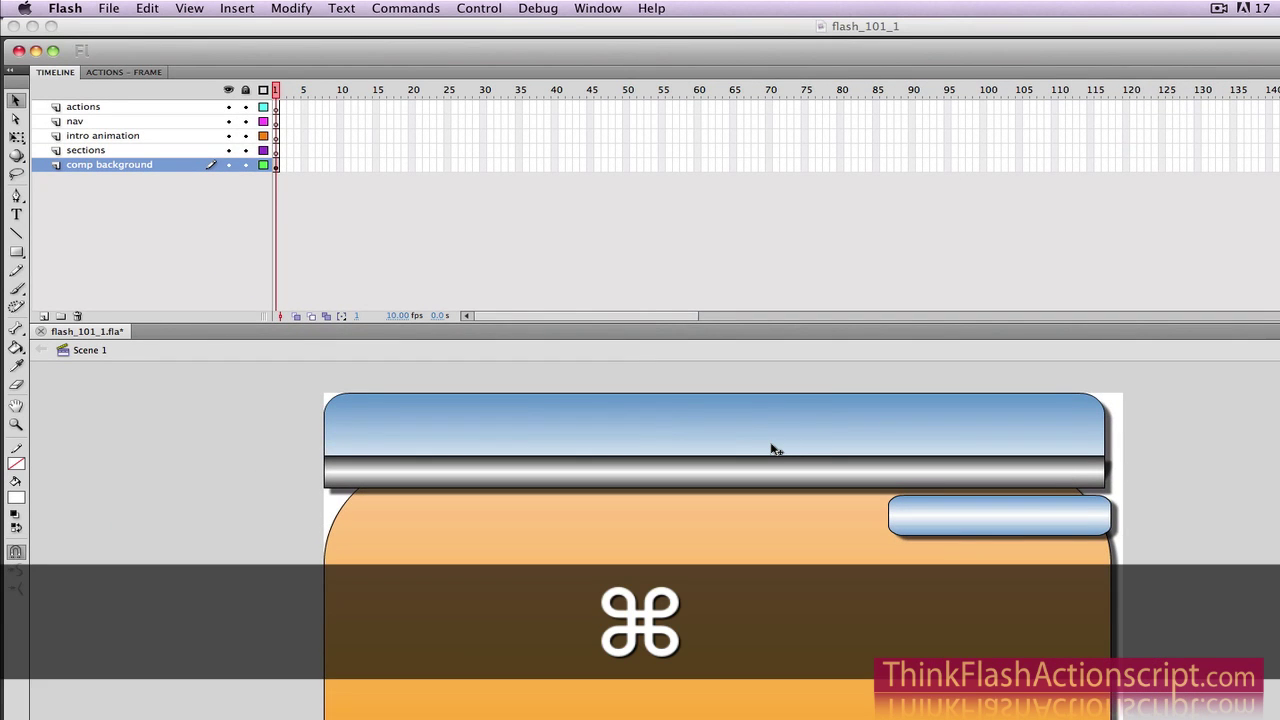
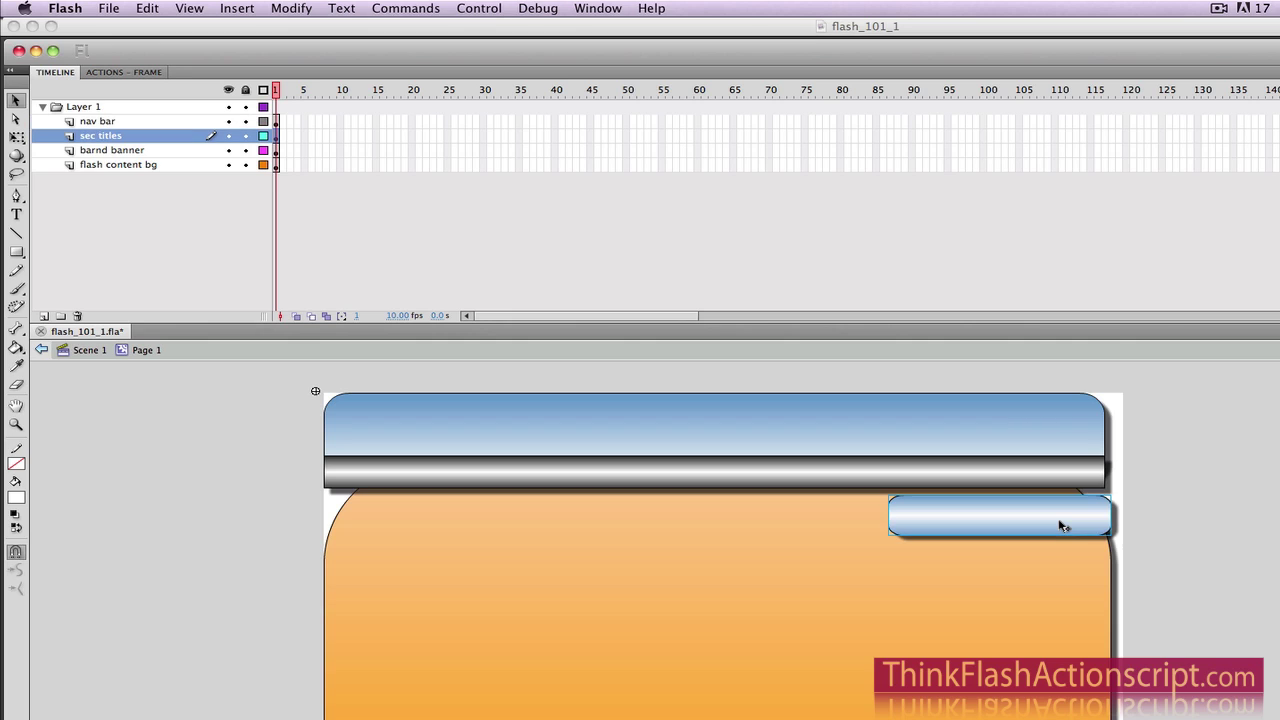
{"action": "left_click_drag", "start_coordinate": [1023, 520], "coordinate": [1279, 521]}
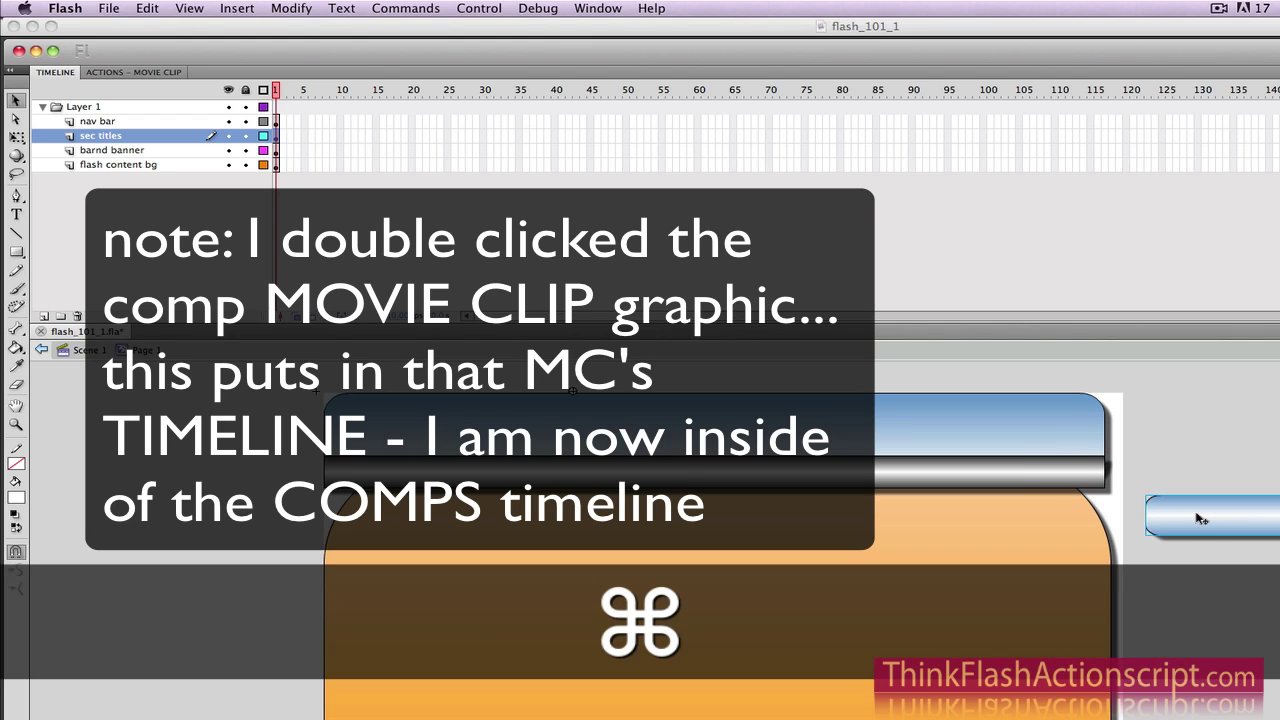
{"action": "key", "text": "super+s"}
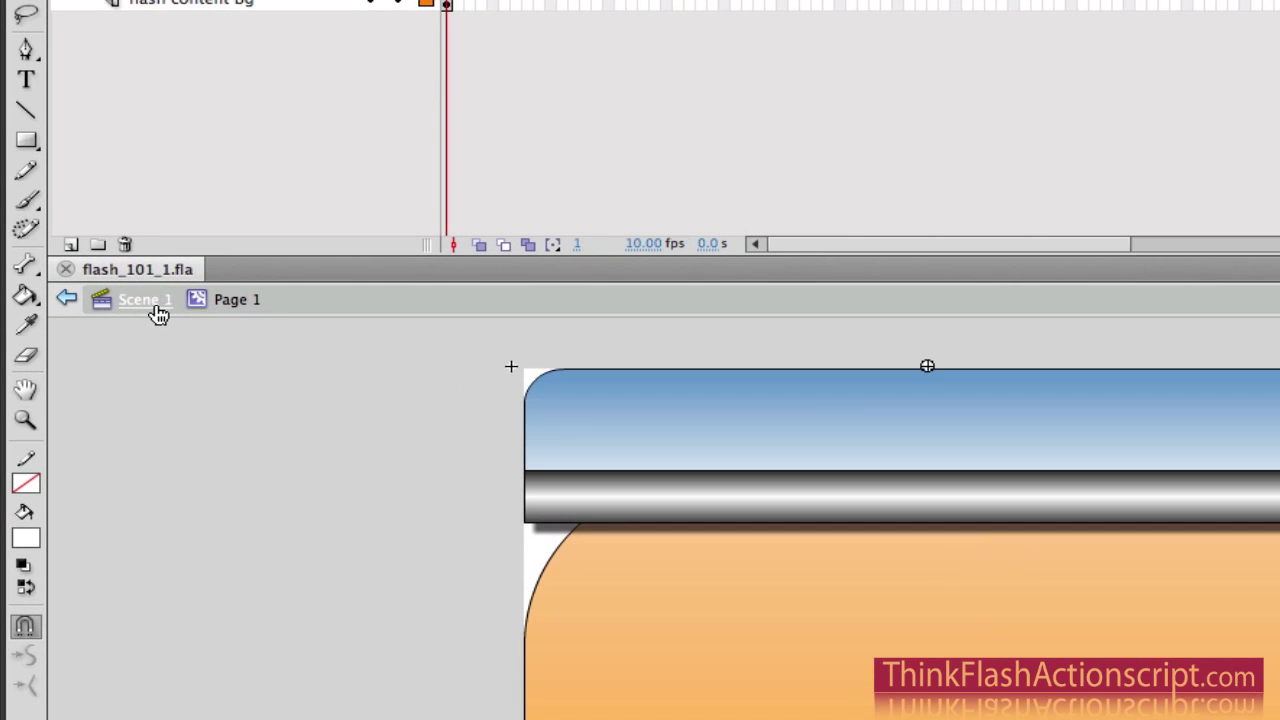
{"action": "left_click", "coordinate": [92, 351]}
{"action": "left_click", "coordinate": [449, 439]}
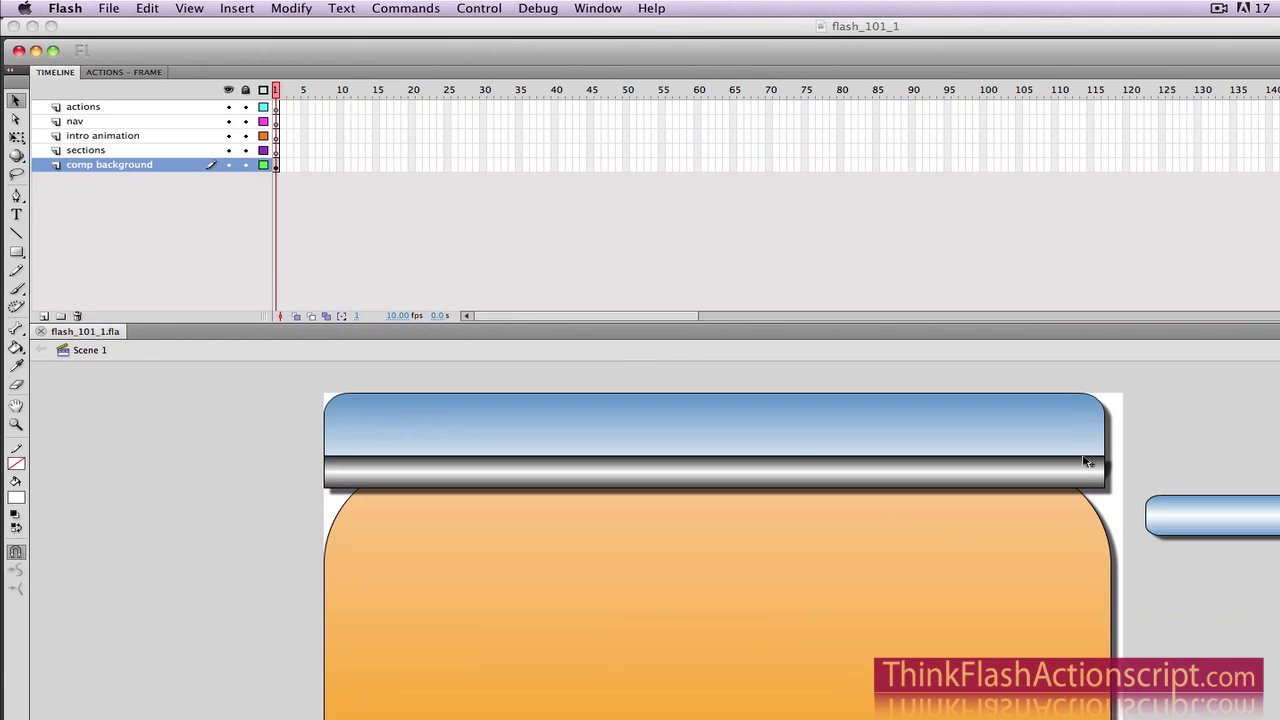
{"action": "key", "text": "super+s"}
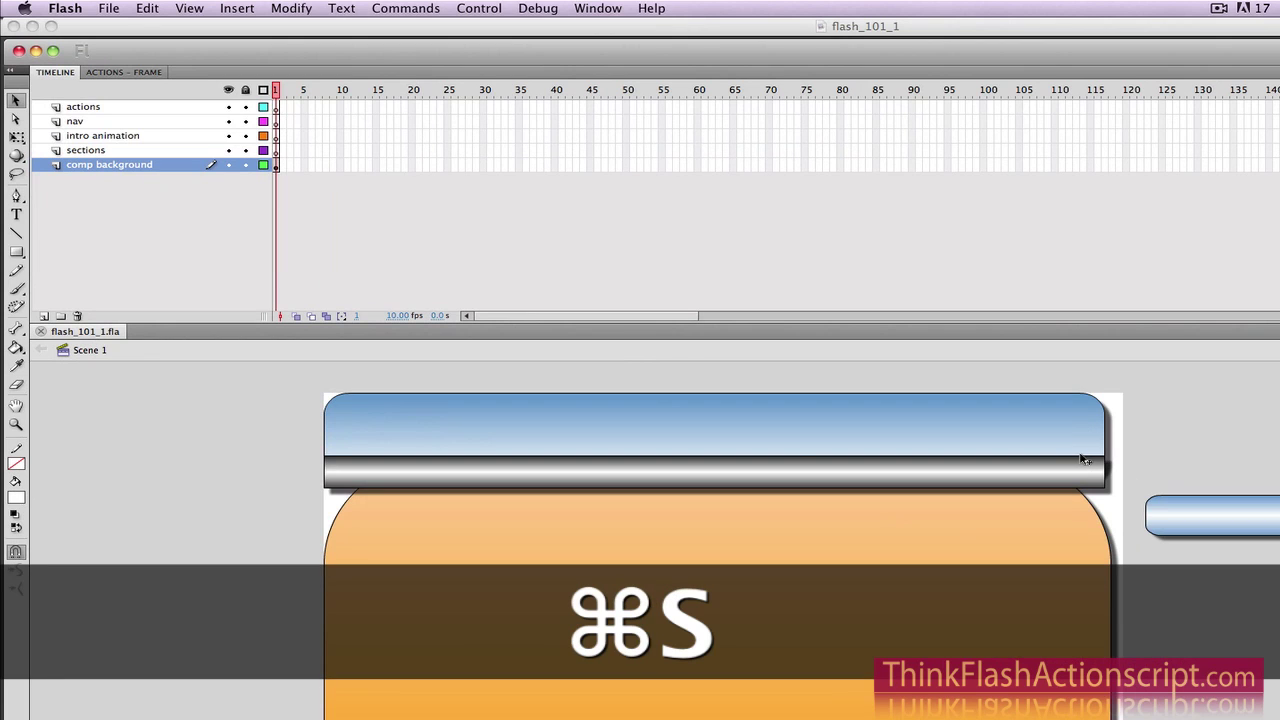
Test the movie in Flash Professional to check the stage area, then close the preview.
{"action": "left_click", "coordinate": [498, 10]}
{"action": "mouse_move", "coordinate": [550, 123]}
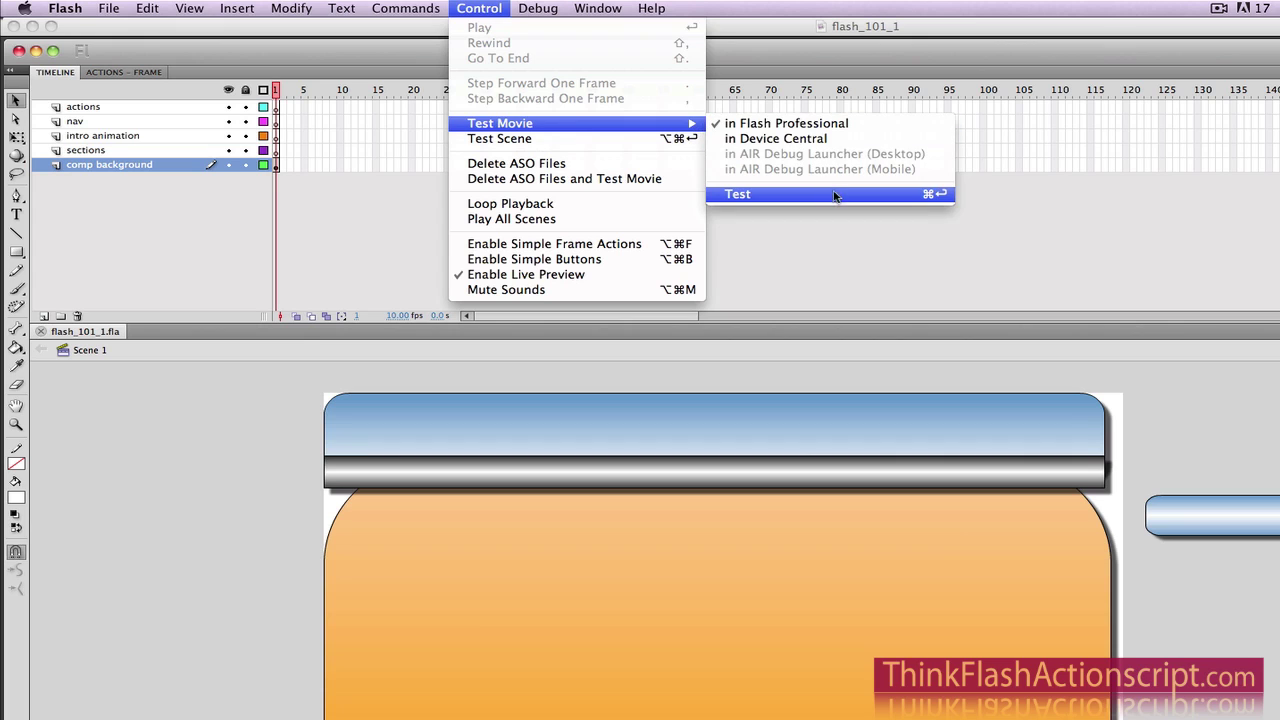
{"action": "left_click", "coordinate": [906, 193]}
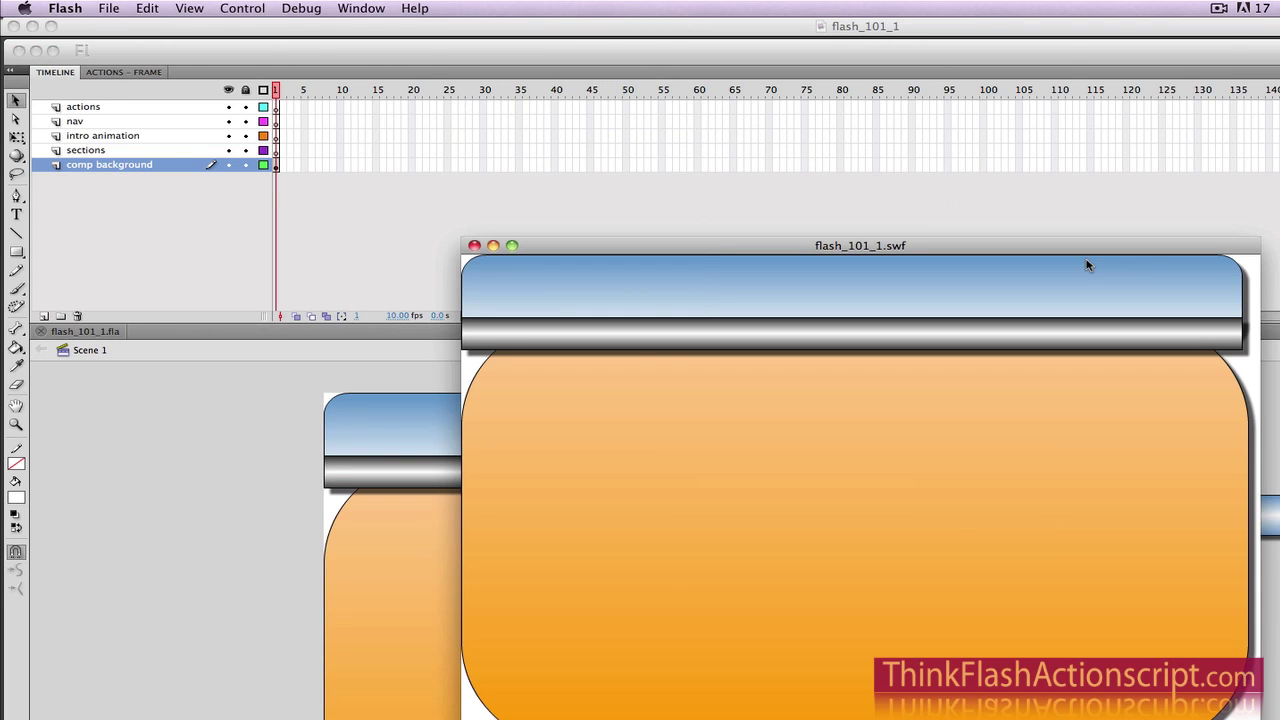
{"action": "left_click", "coordinate": [474, 247]}
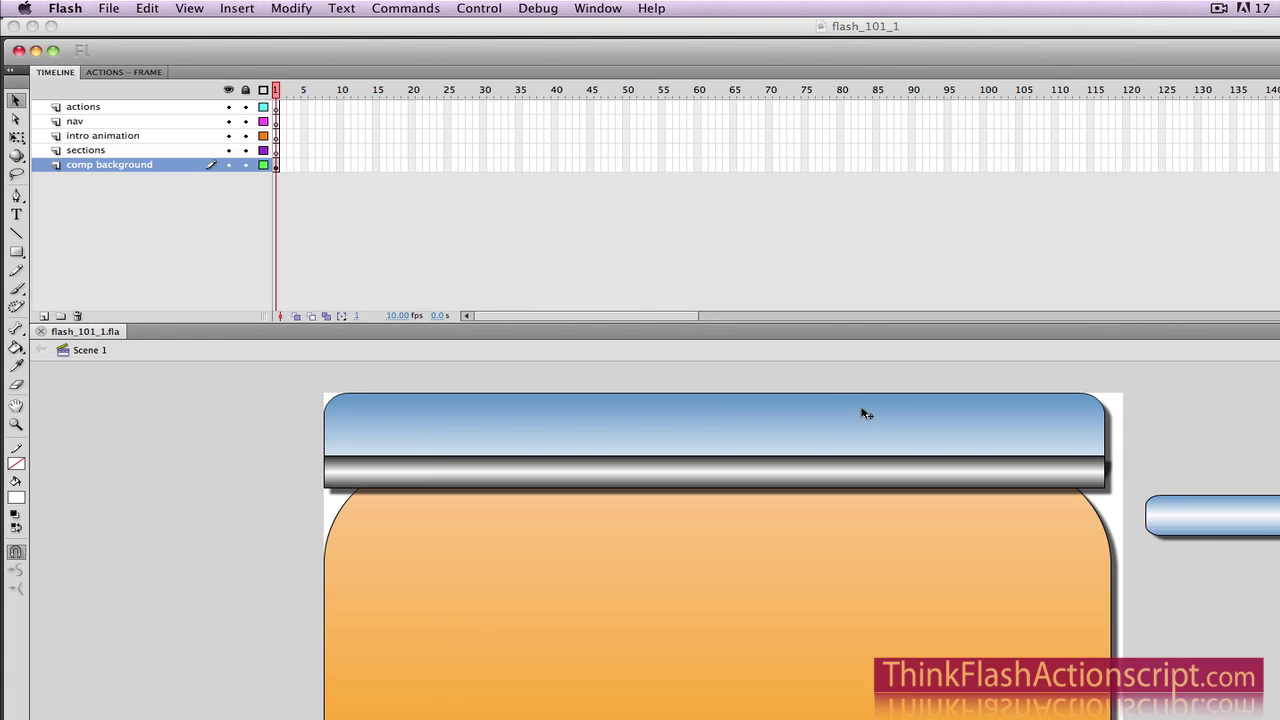
{"action": "key", "text": "super+s"}
Lock the "comp background" layer and make frame 1 of the "intro animation" layer the active frame.
{"action": "left_click", "coordinate": [838, 486]}
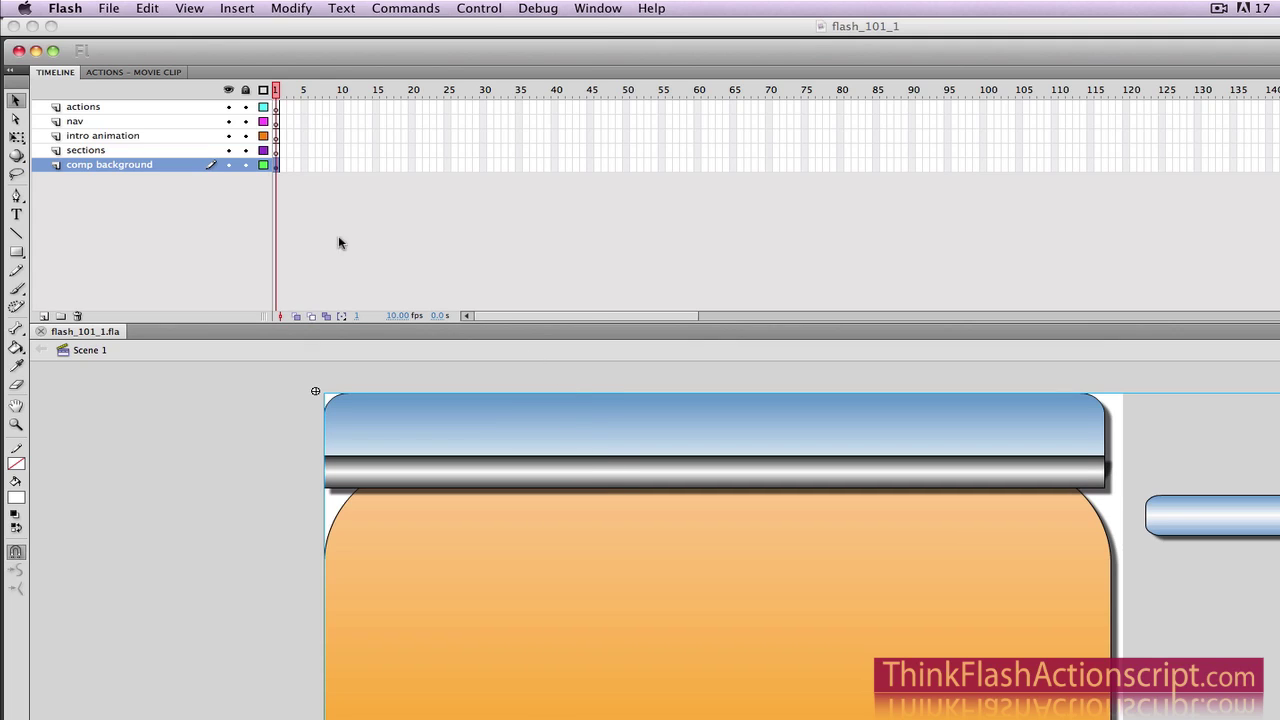
{"action": "left_click", "coordinate": [246, 166]}
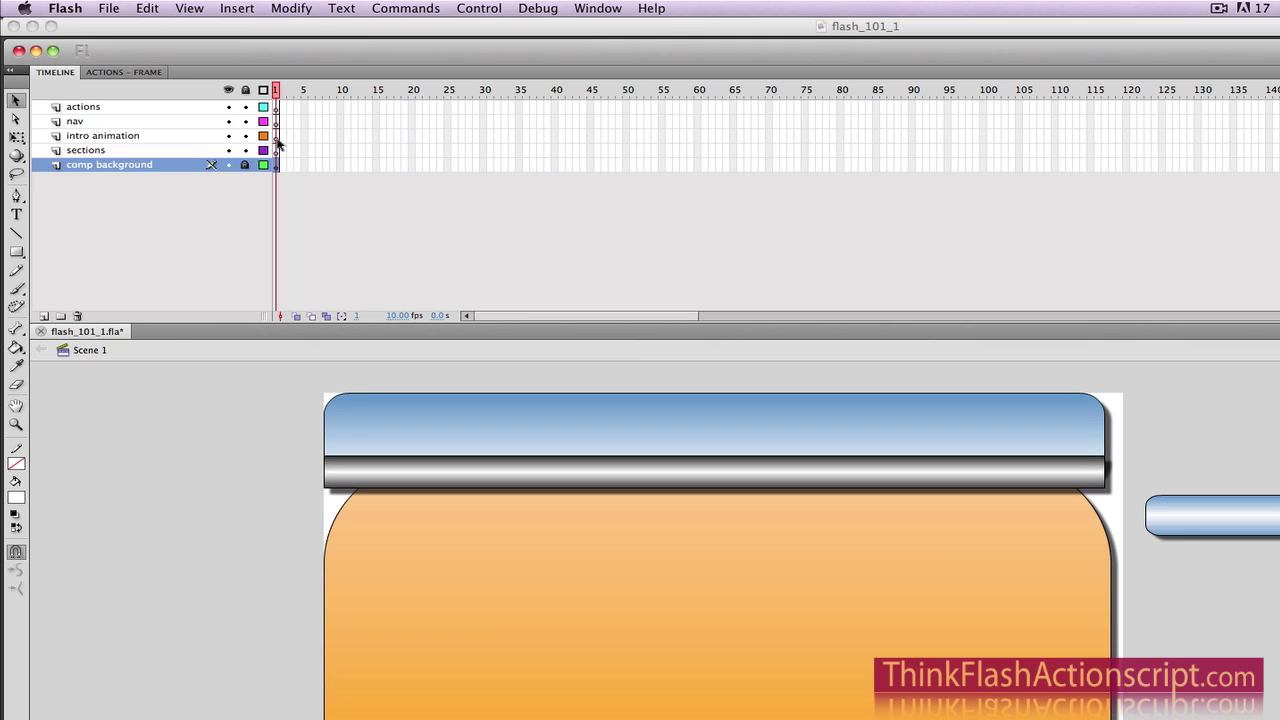
{"action": "left_click", "coordinate": [277, 140]}
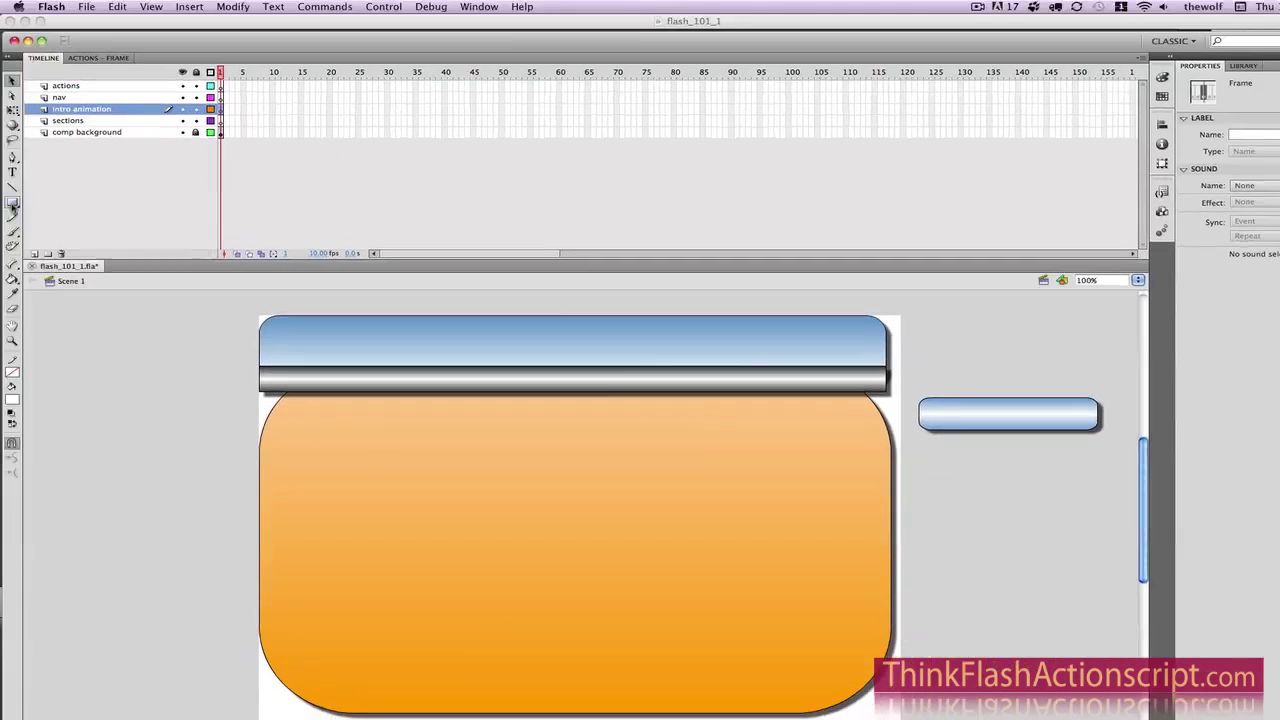
Draw a small rectangle near the right end of the blue header and fill it with dark purple.
{"action": "key", "text": "r"}
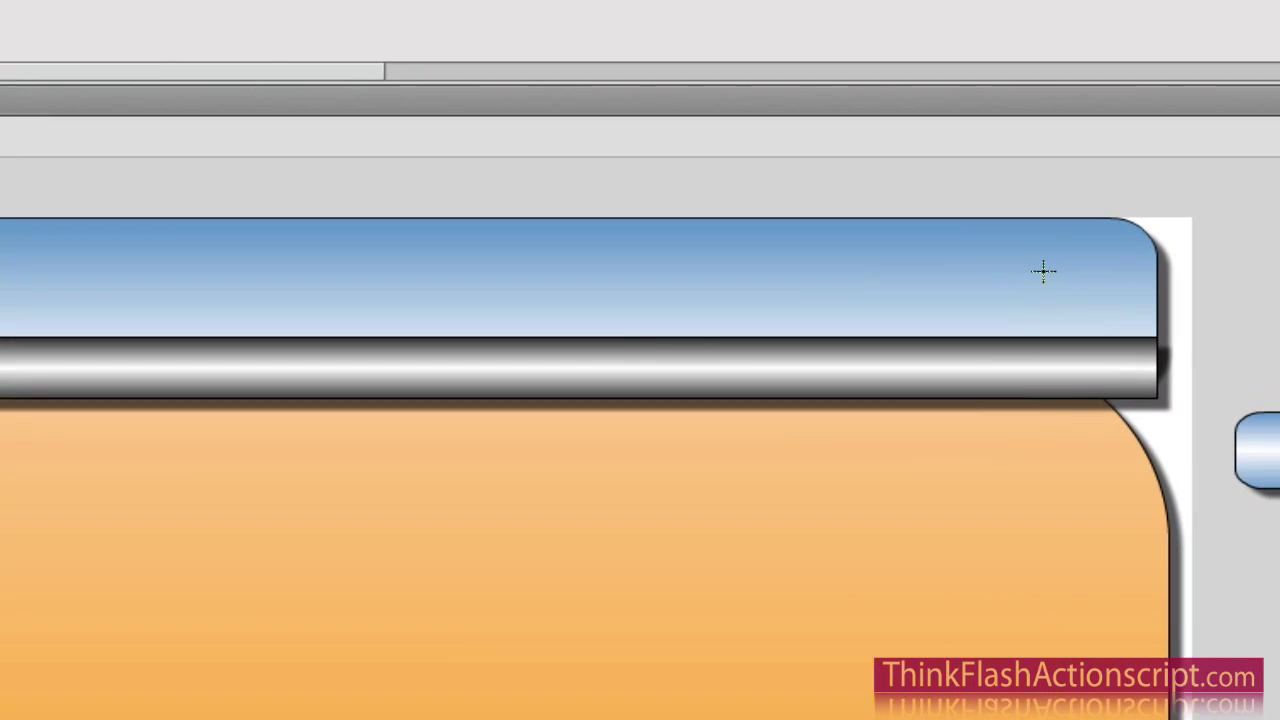
{"action": "left_click_drag", "start_coordinate": [836, 337], "coordinate": [878, 360]}
{"action": "left_click_drag", "start_coordinate": [1137, 320], "coordinate": [1137, 321]}
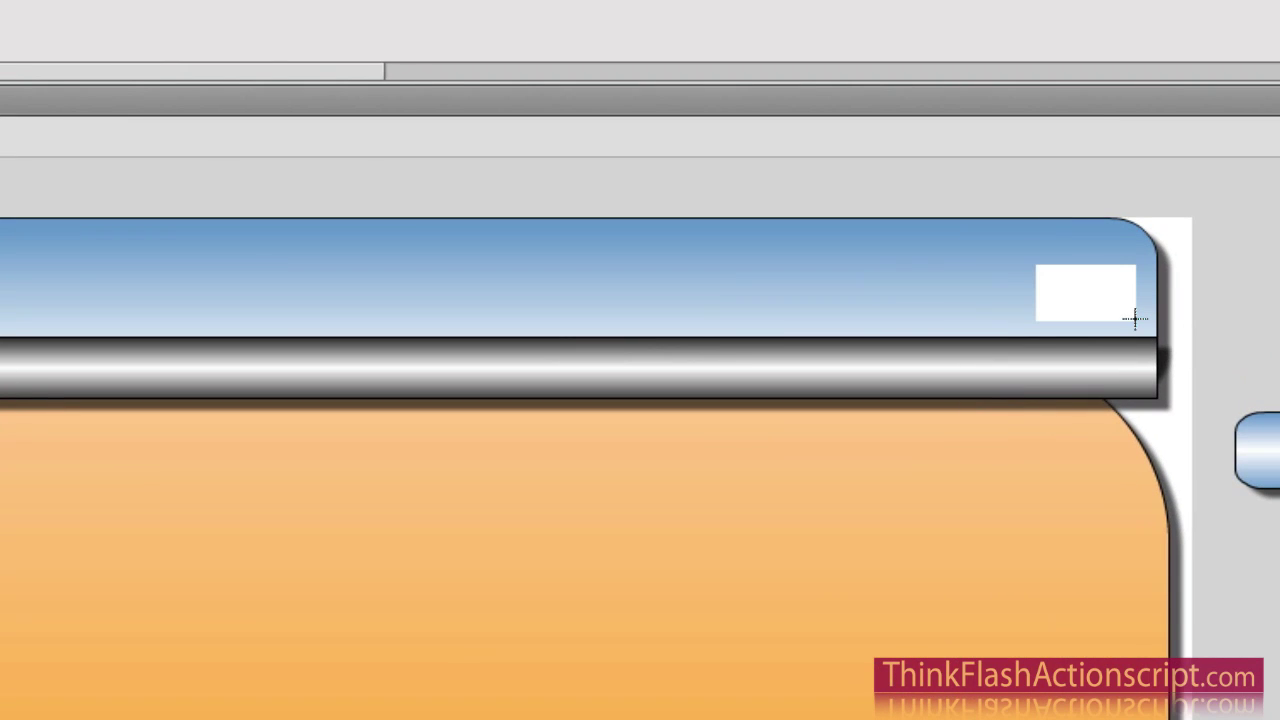
{"action": "left_click", "coordinate": [1101, 302], "text": "super"}
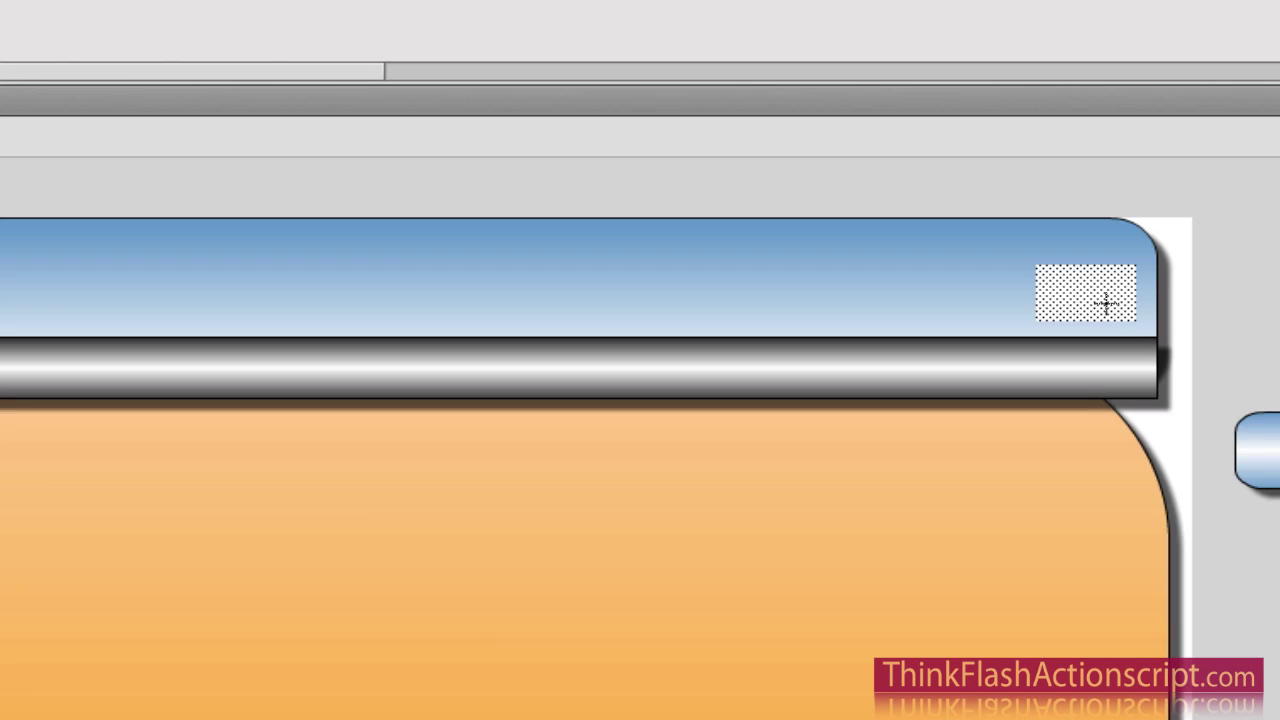
{"action": "key", "text": "super"}
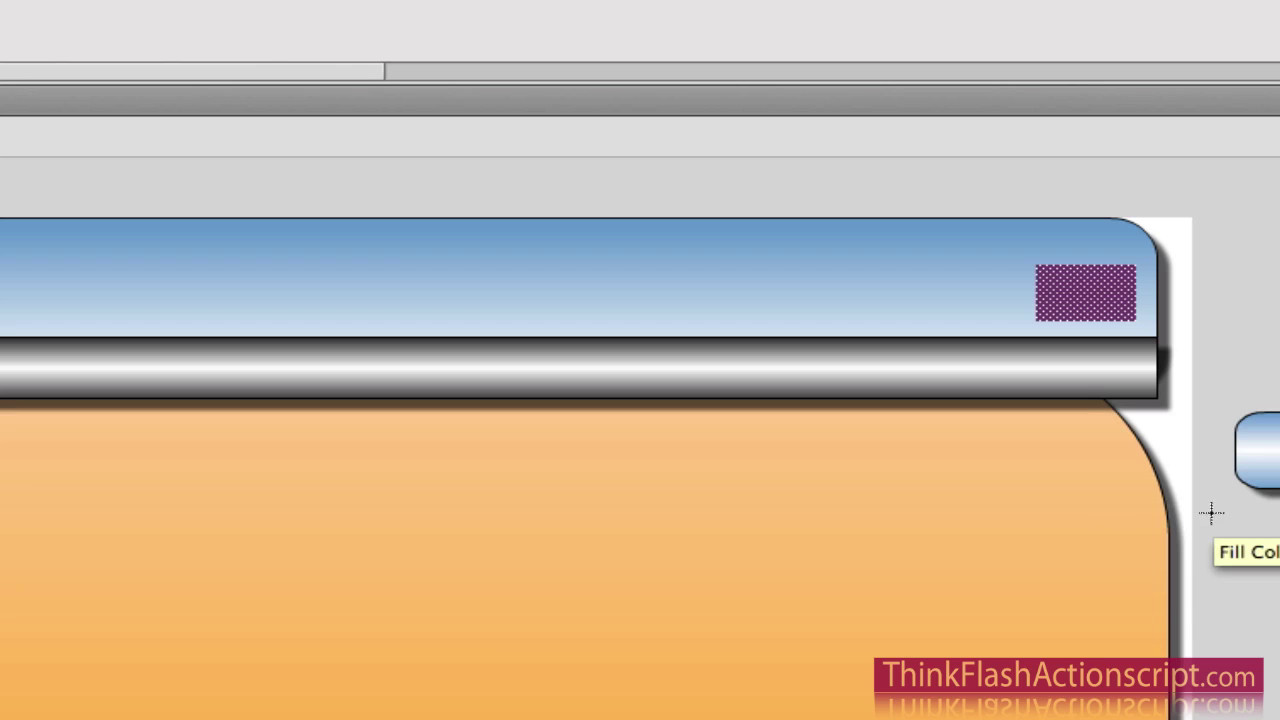
{"action": "key", "text": "super"}
{"action": "left_click", "coordinate": [1248, 323], "text": "super"}
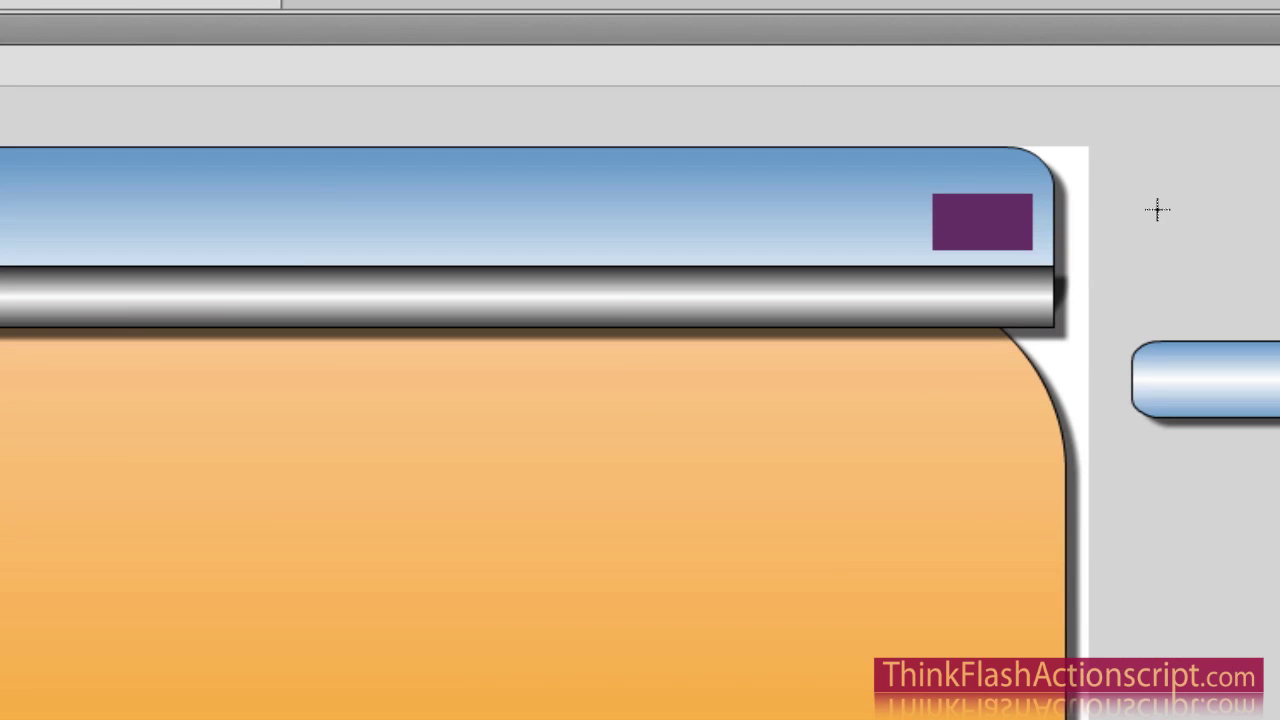
Bend the left and right edges of the purple rectangle inward into concave curves.
{"action": "key", "text": "super"}
{"action": "key", "text": "super"}
{"action": "left_click", "coordinate": [1003, 228], "text": "super"}
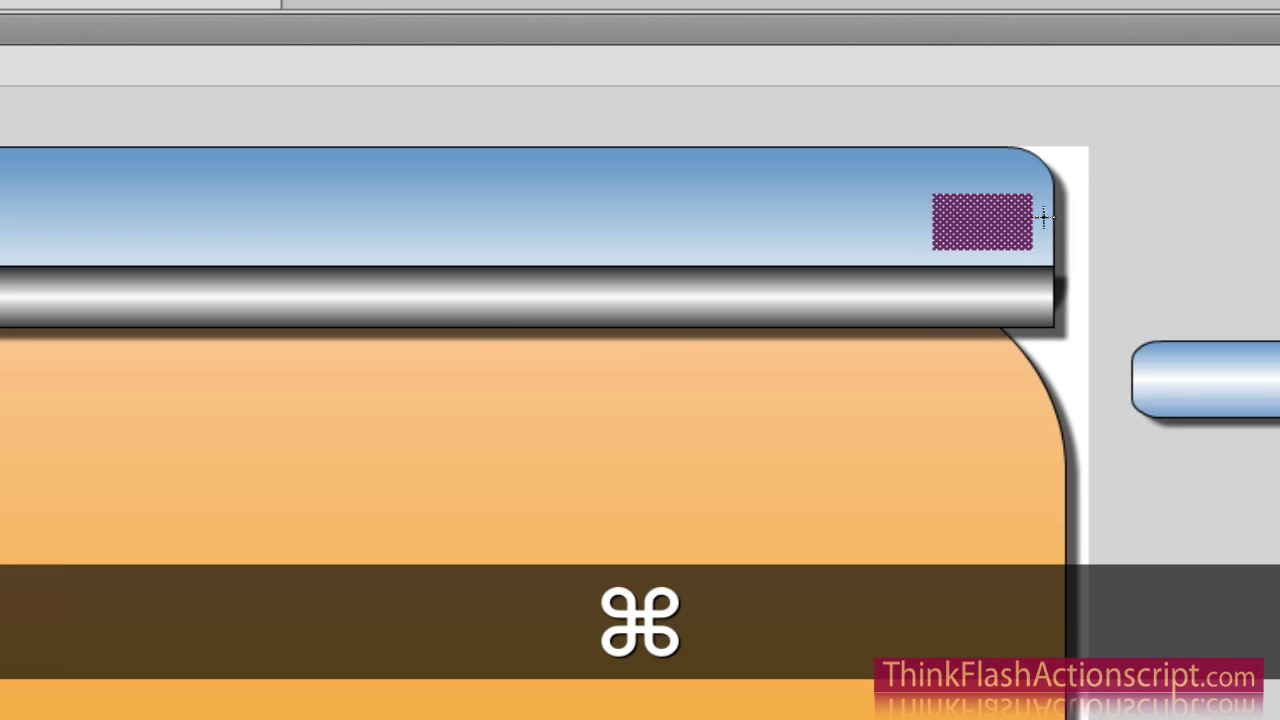
{"action": "left_click", "coordinate": [1148, 222], "text": "super"}
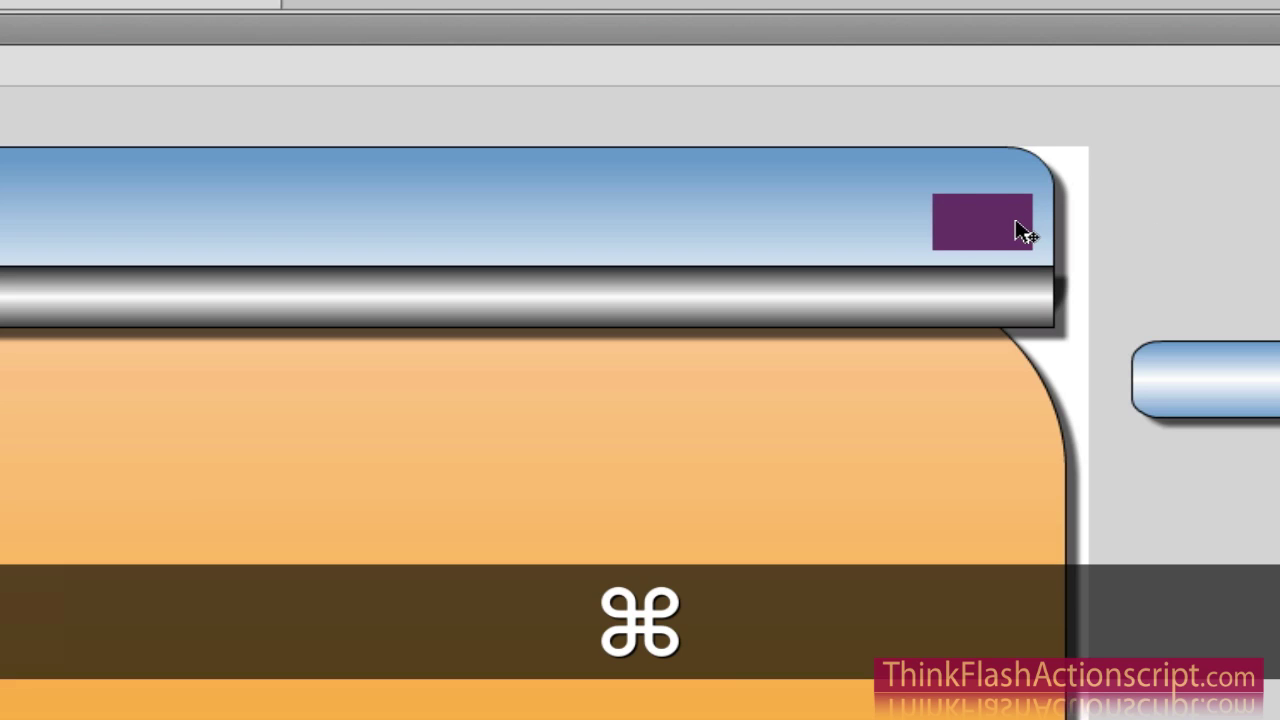
{"action": "left_click", "coordinate": [1016, 222], "text": "super"}
{"action": "left_click", "coordinate": [1180, 222], "text": "super"}
{"action": "left_click_drag", "start_coordinate": [942, 220], "coordinate": [947, 222]}
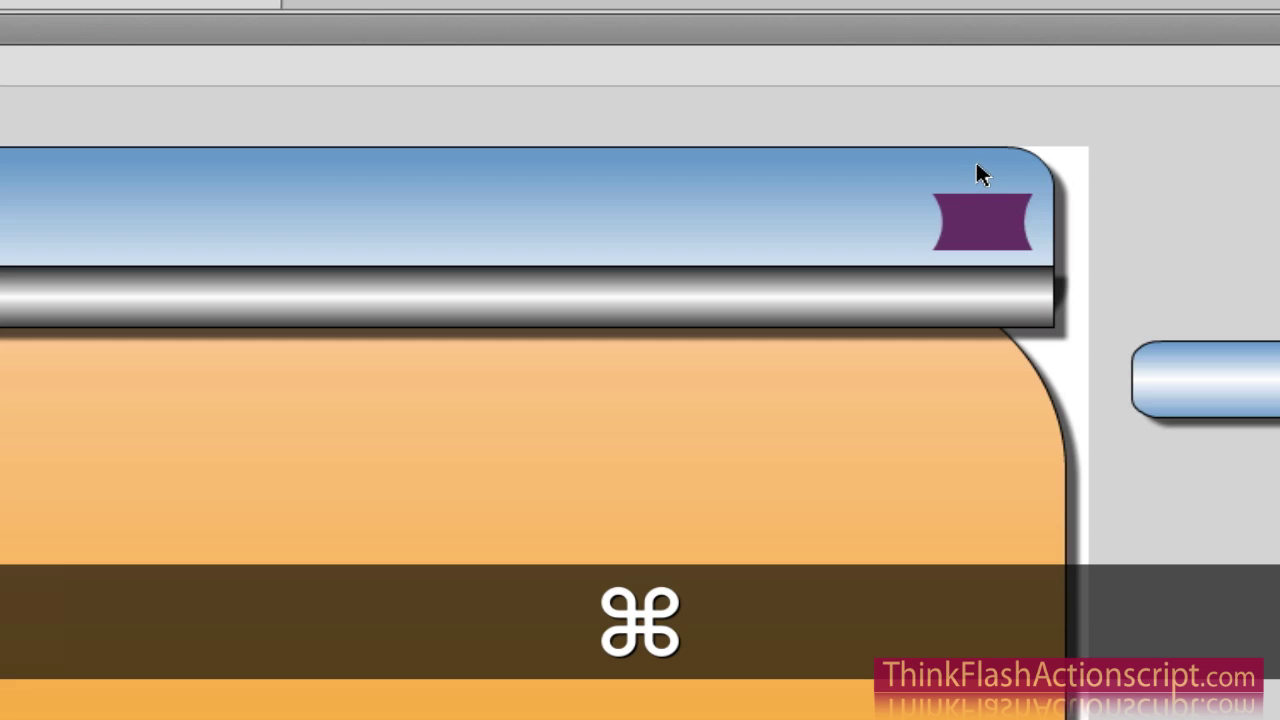
Try drawing a small rectangle at the top centre of the purple shape, and undo each attempt.
{"action": "left_click_drag", "start_coordinate": [977, 158], "coordinate": [995, 226]}
{"action": "key", "text": "super+z"}
{"action": "left_click_drag", "start_coordinate": [968, 165], "coordinate": [991, 186]}
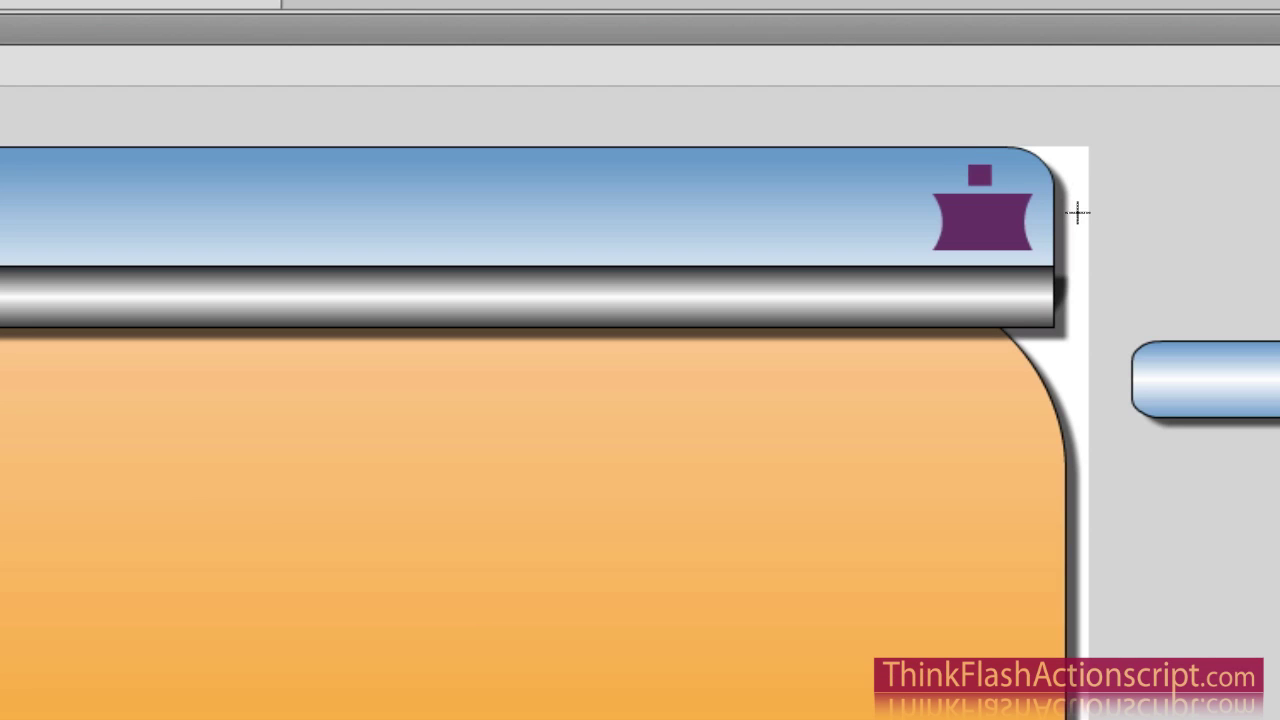
{"action": "key", "text": "super"}
{"action": "key", "text": "super+z"}
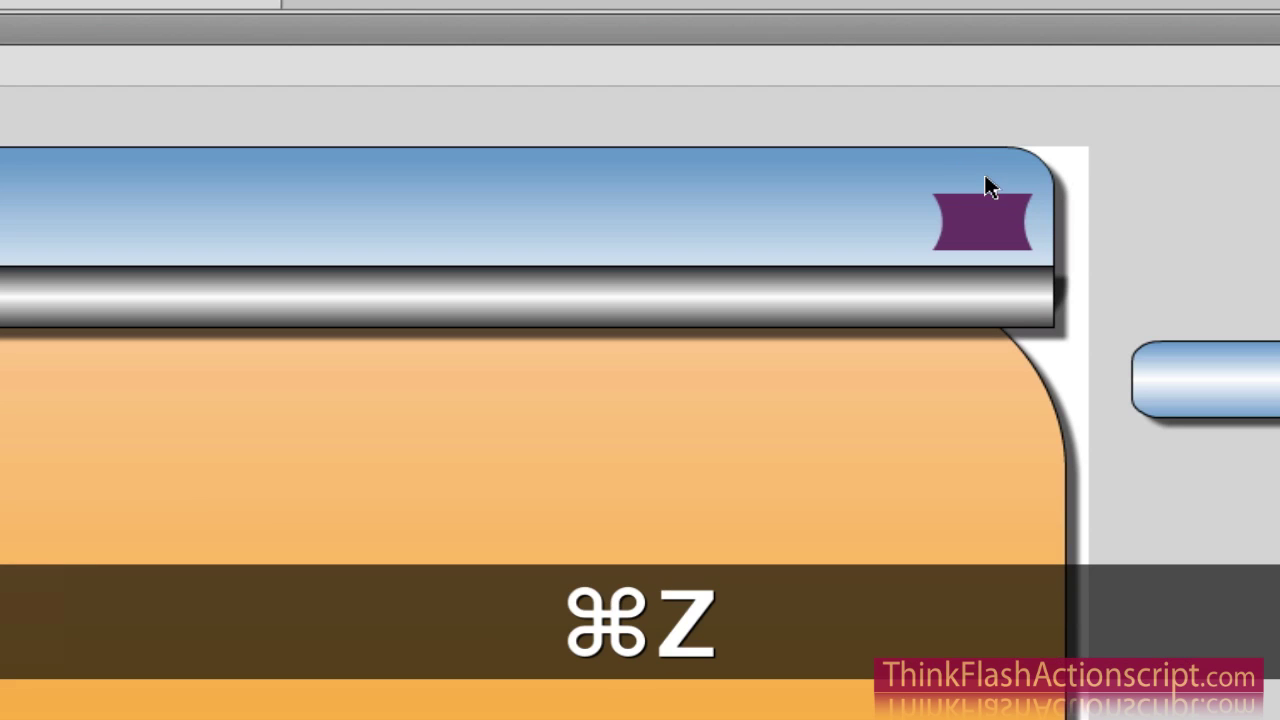
Select a small rectangular area at the top centre of the purple shape and recolor it light green.
{"action": "key", "text": "super"}
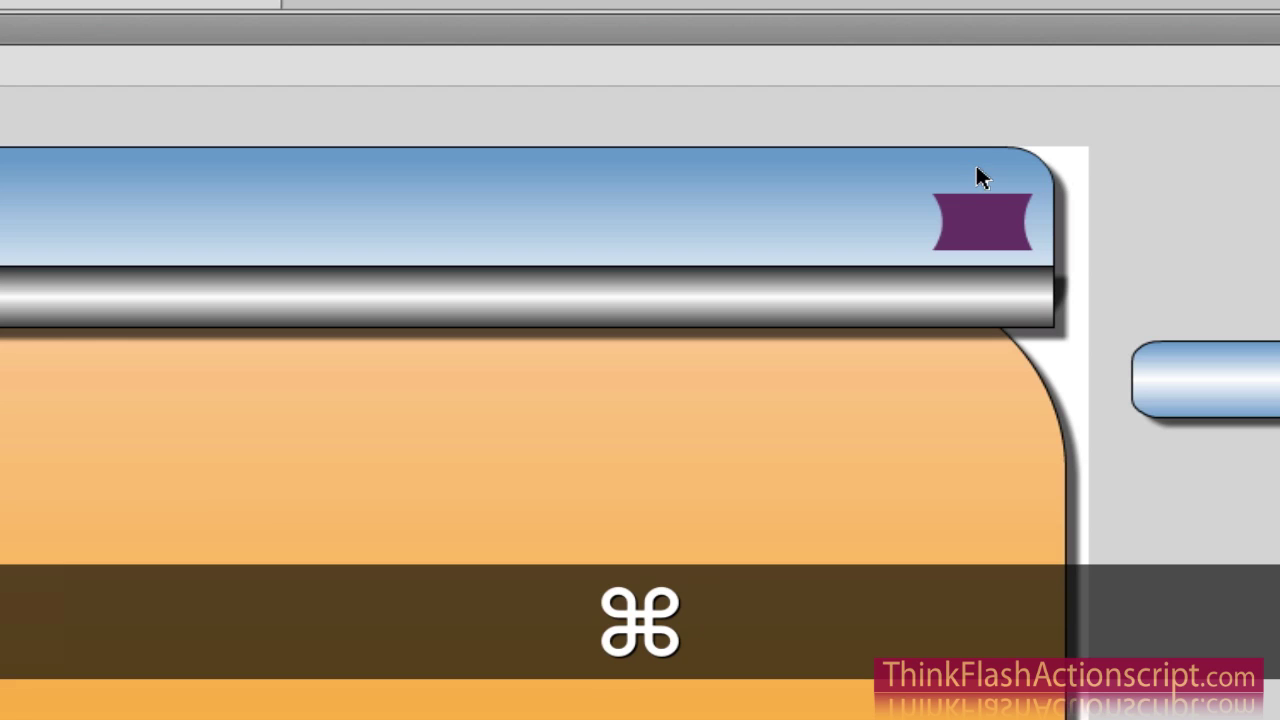
{"action": "left_click_drag", "start_coordinate": [1000, 214], "coordinate": [1000, 214]}
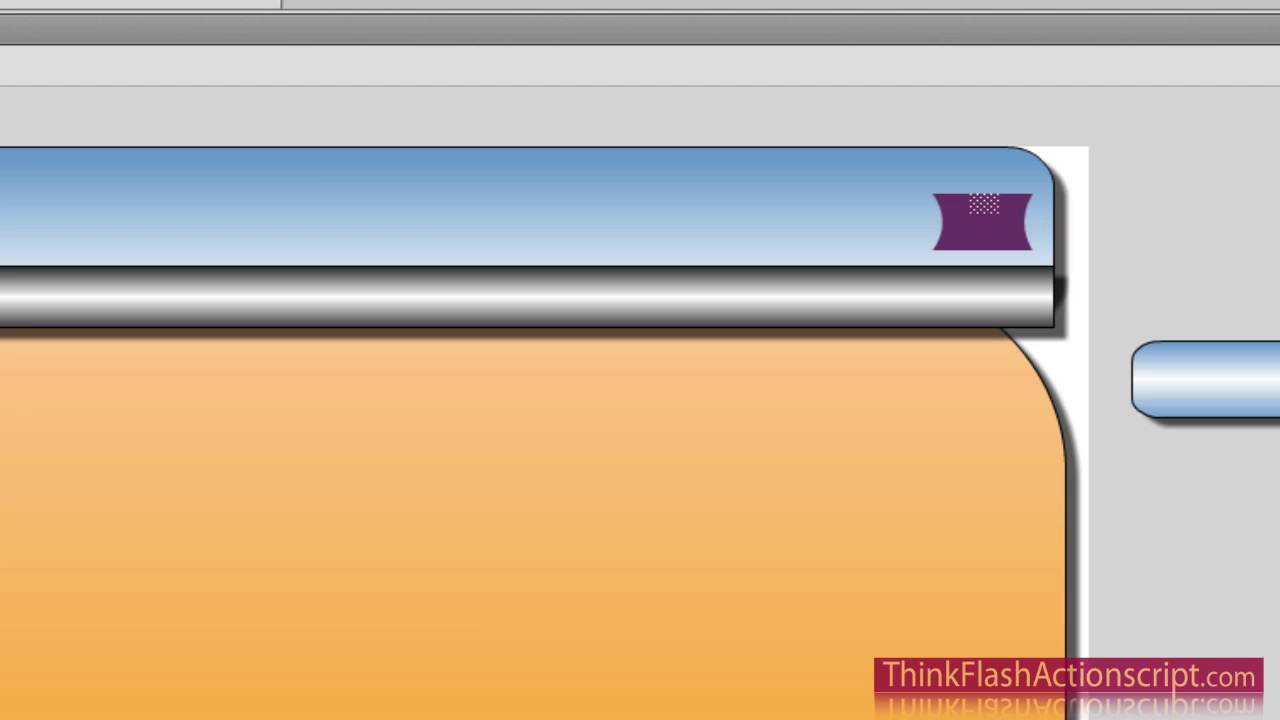
{"action": "left_click", "coordinate": [829, 377]}
{"action": "key", "text": "super"}
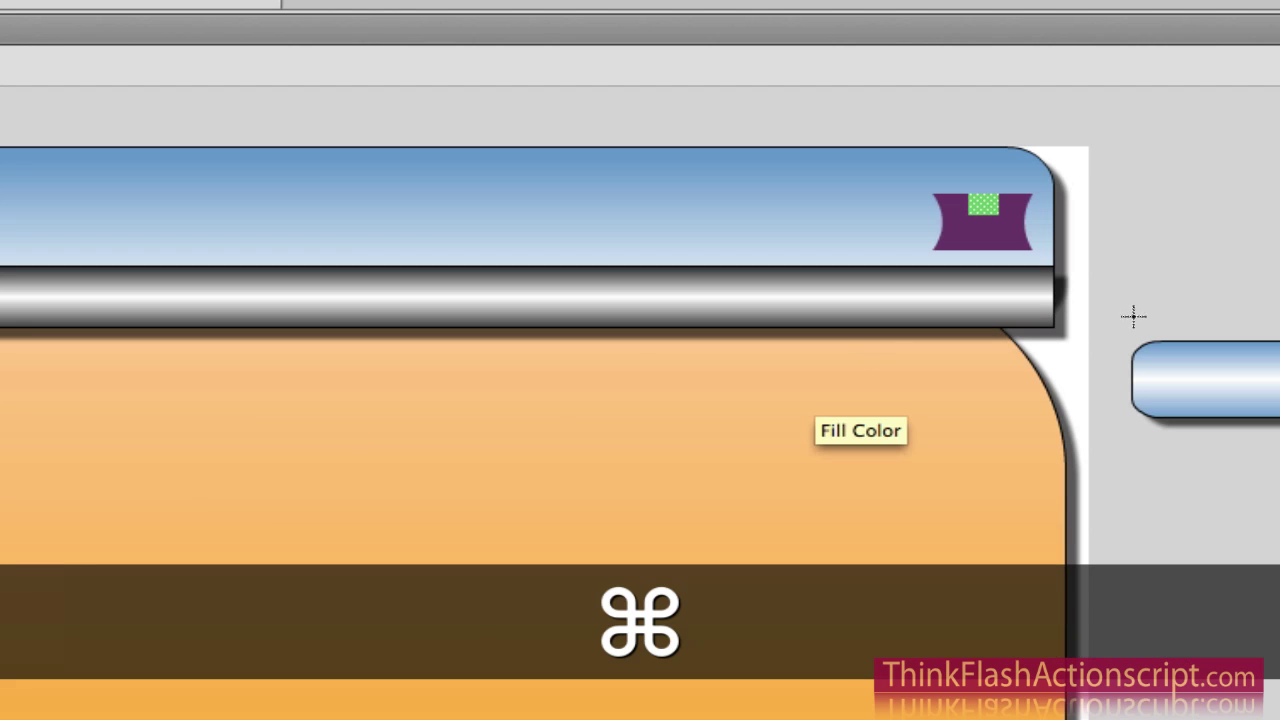
{"action": "left_click", "coordinate": [1167, 258], "text": "super"}
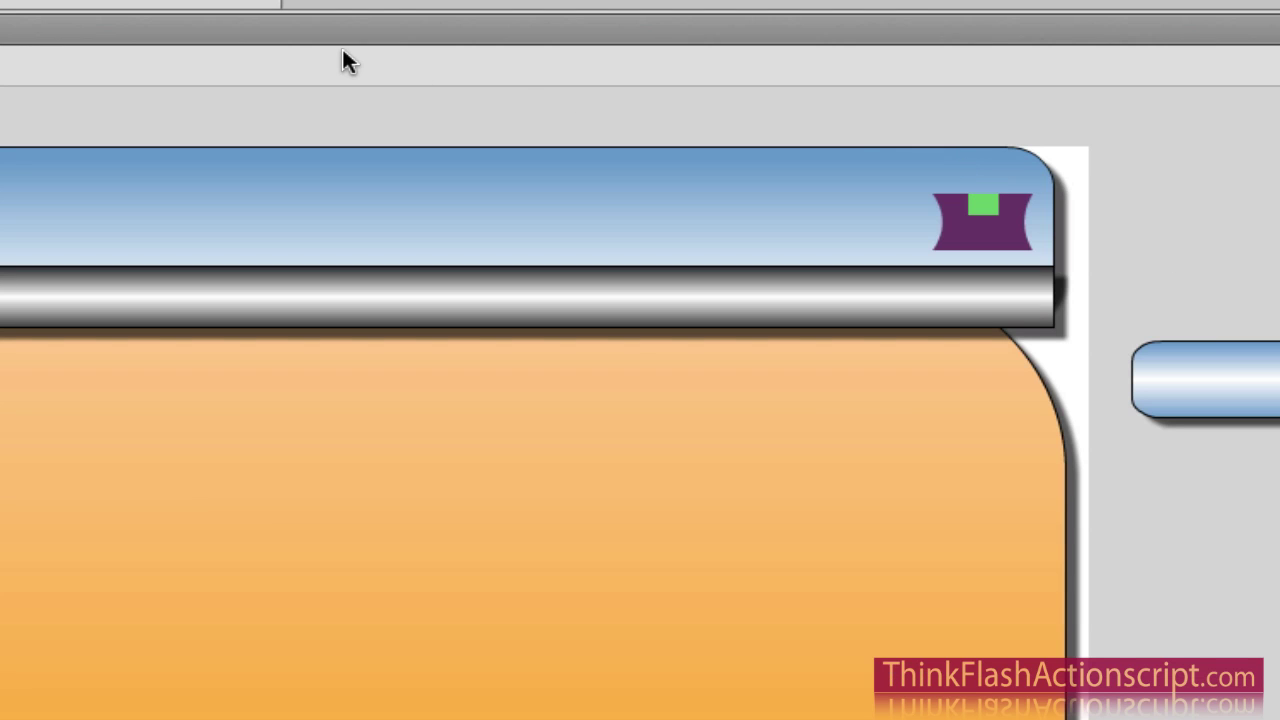
Draw a small oval above the green notch of the purple shape and fill it with black.
{"action": "key", "text": "o"}
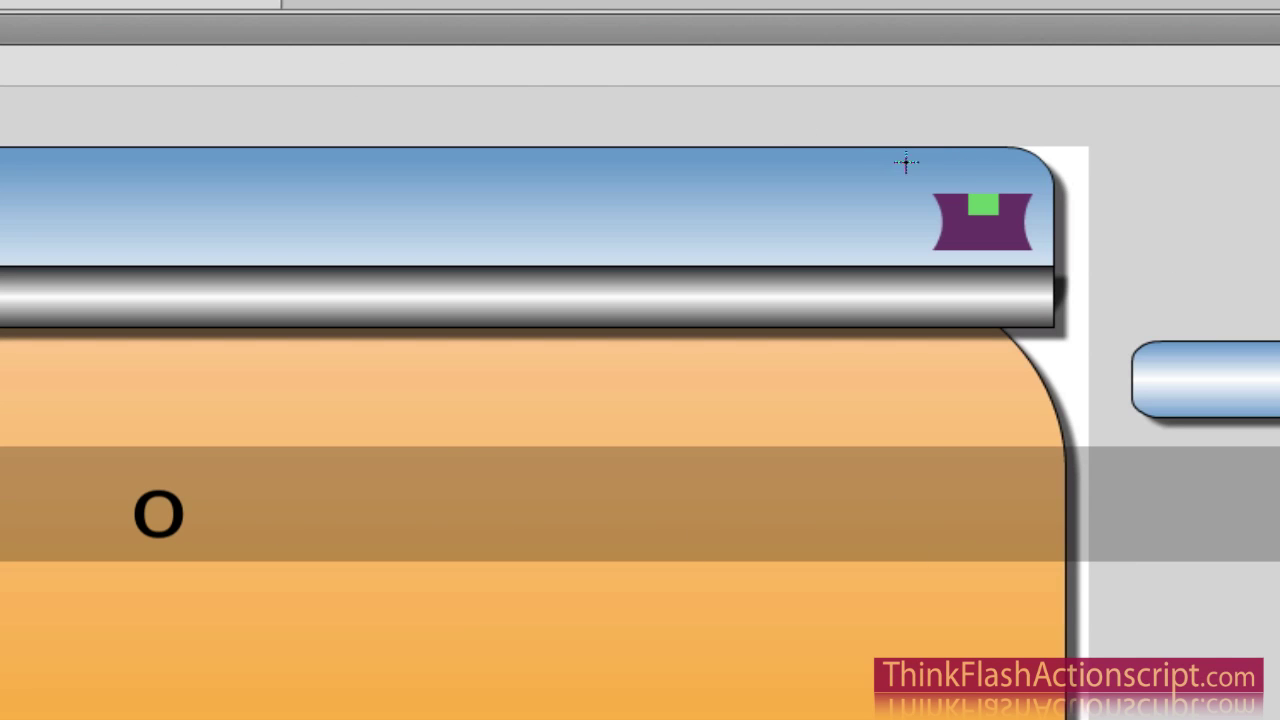
{"action": "left_click_drag", "start_coordinate": [968, 157], "coordinate": [990, 181]}
{"action": "left_click", "coordinate": [982, 167], "text": "super"}
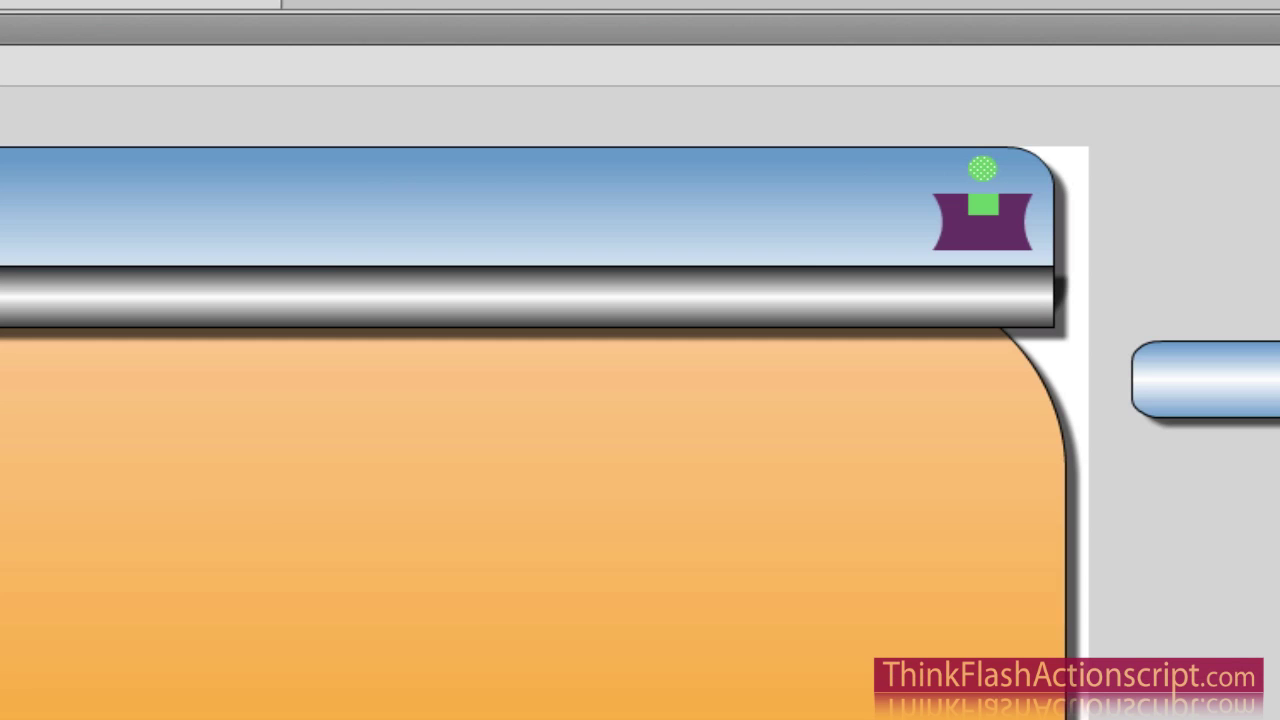
{"action": "left_click", "coordinate": [1220, 222], "text": "super"}
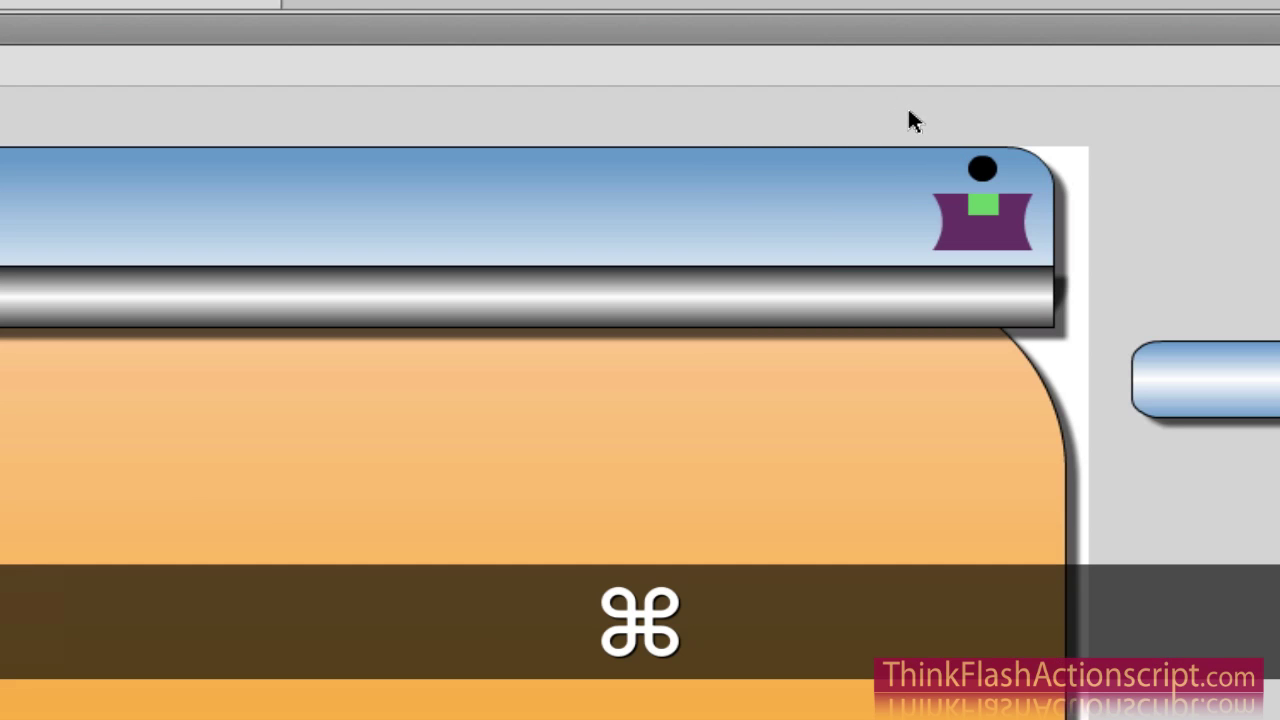
Convert all the logo shapes into a Graphic symbol named grLogo with top-left registration, and save the file.
{"action": "left_click_drag", "start_coordinate": [884, 101], "coordinate": [1153, 315]}
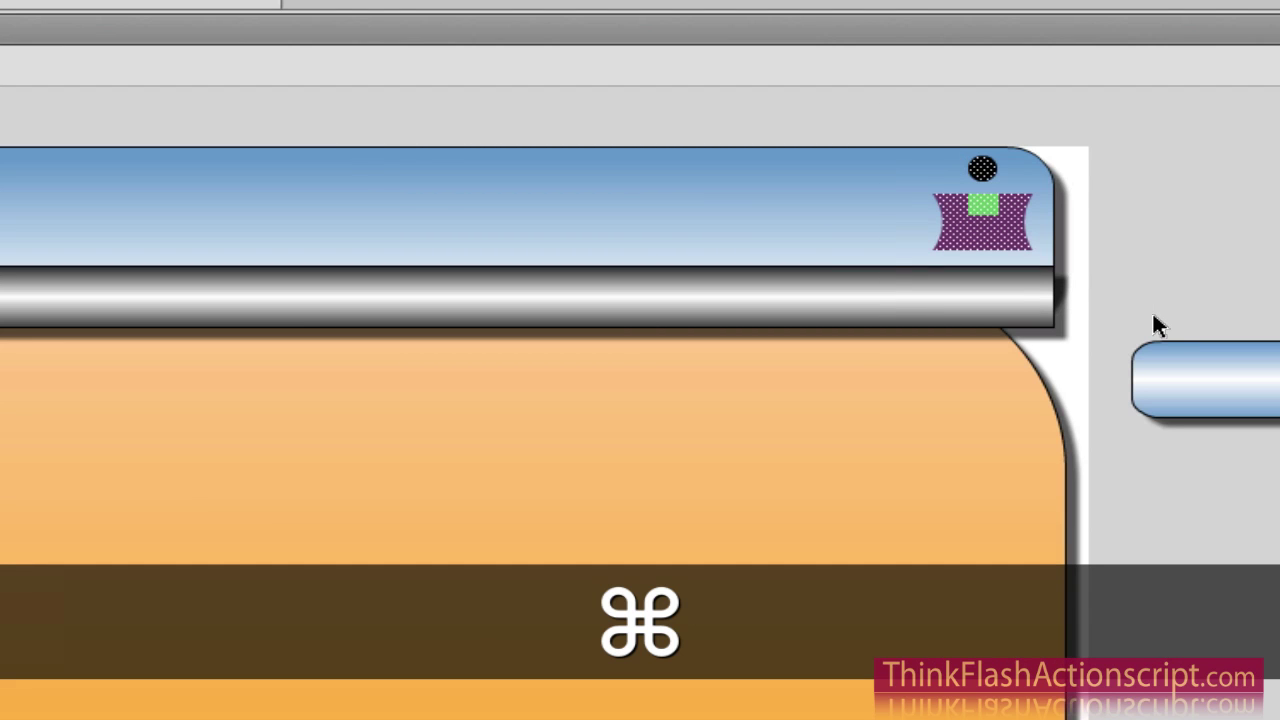
{"action": "left_click", "coordinate": [1153, 241]}
{"action": "key", "text": "super+a"}
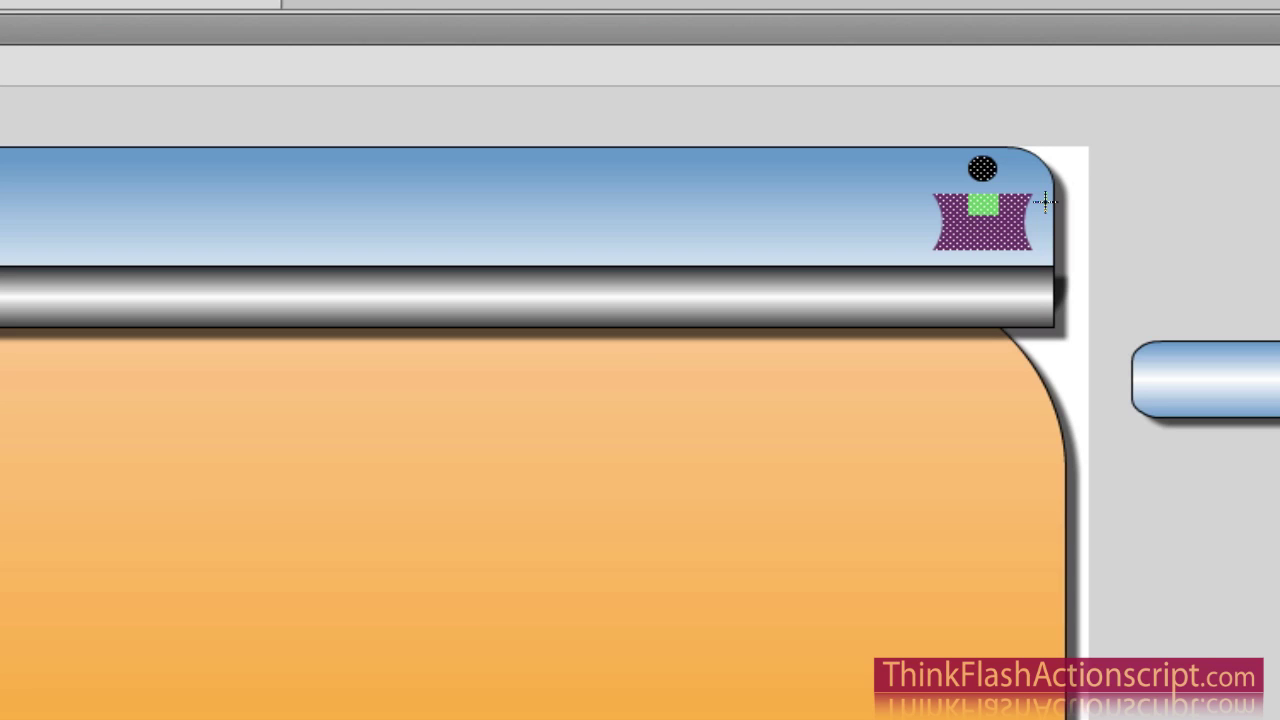
{"action": "key", "text": "F8"}
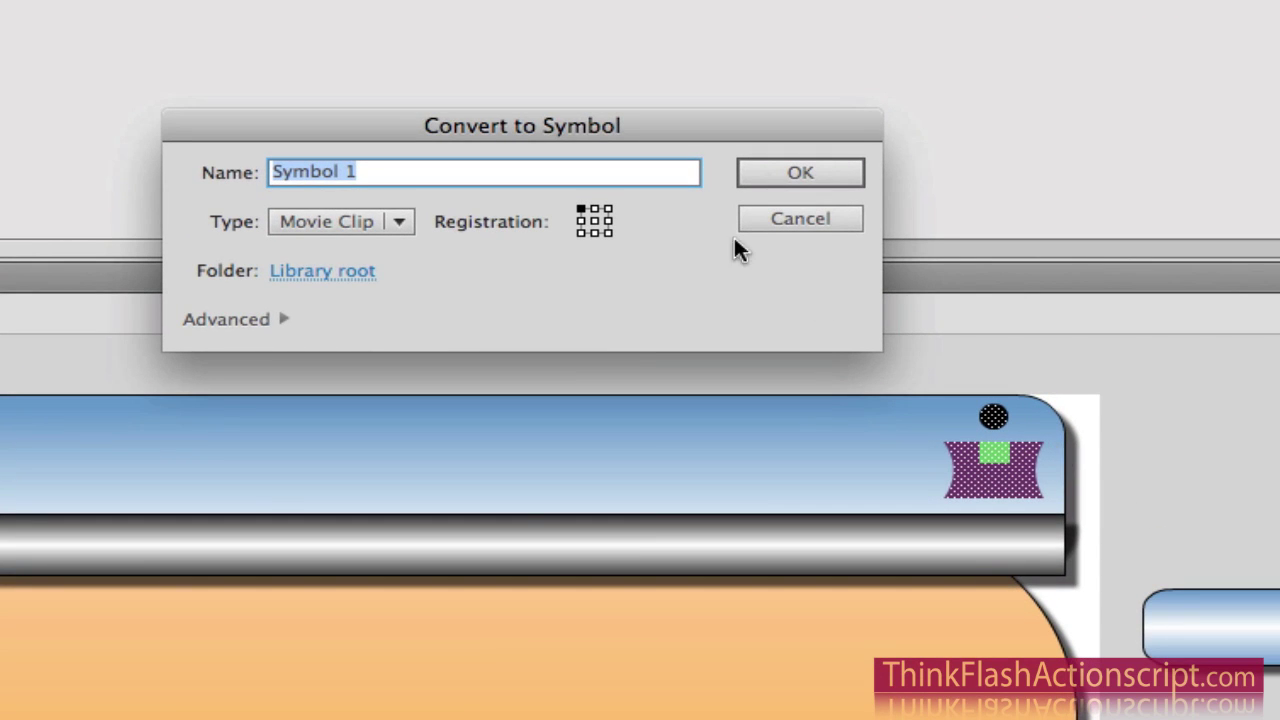
{"action": "left_click", "coordinate": [330, 221]}
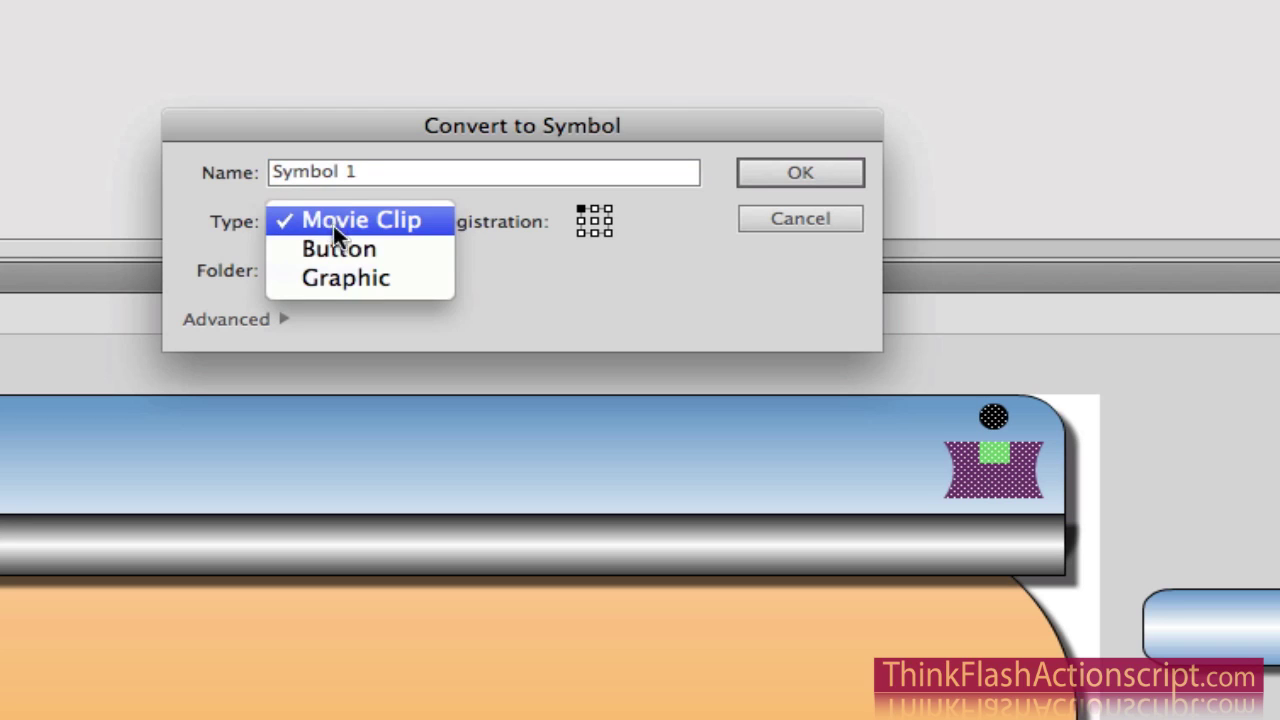
{"action": "left_click", "coordinate": [362, 190]}
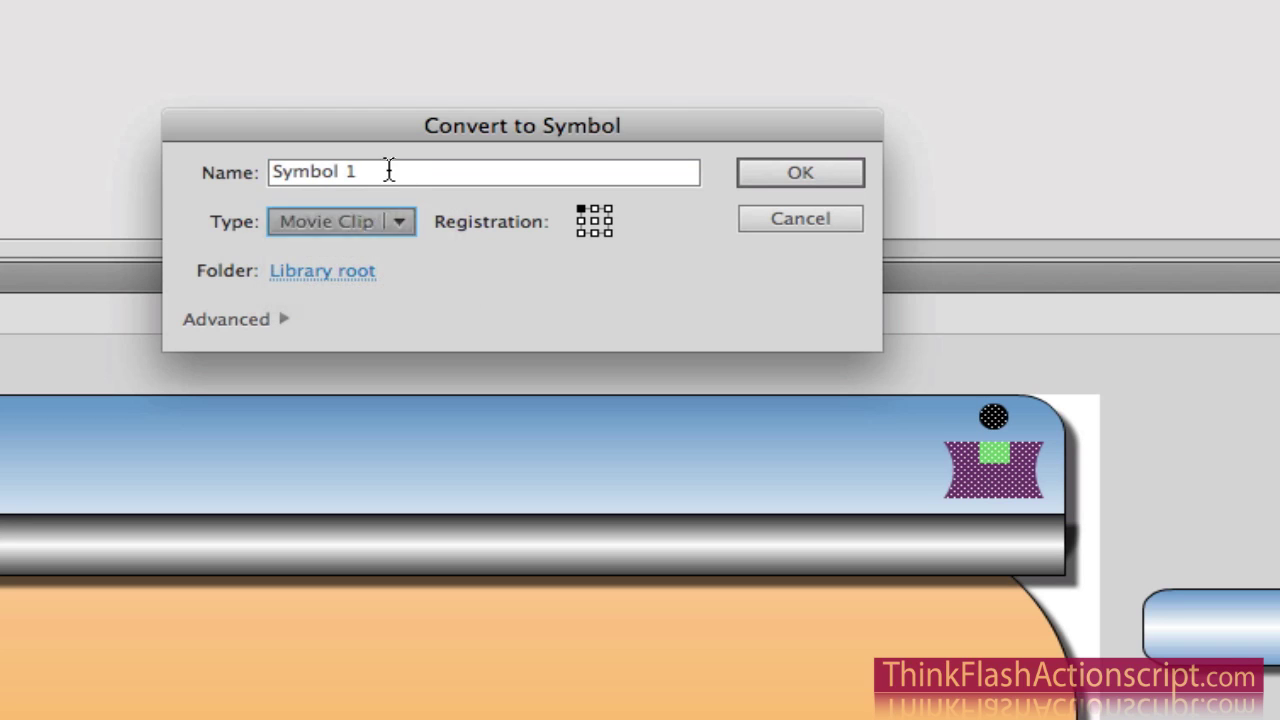
{"action": "left_click_drag", "start_coordinate": [389, 175], "coordinate": [106, 174]}
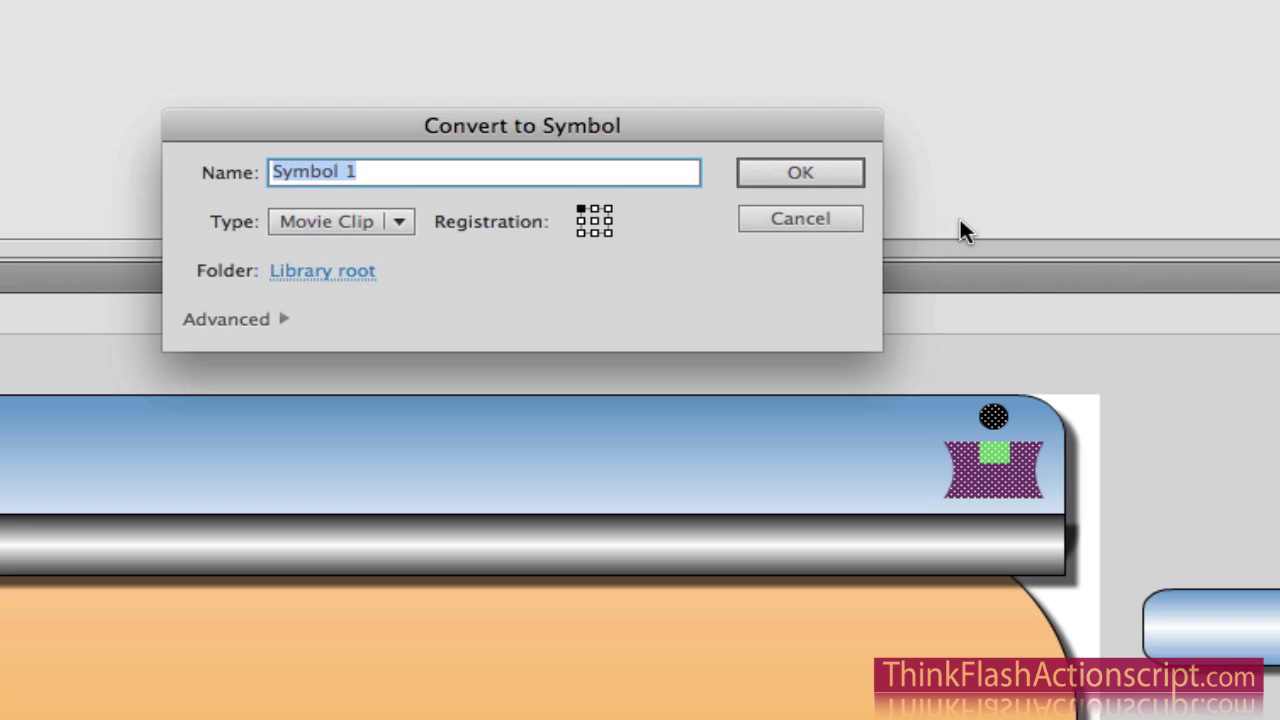
{"action": "type", "text": "g"}
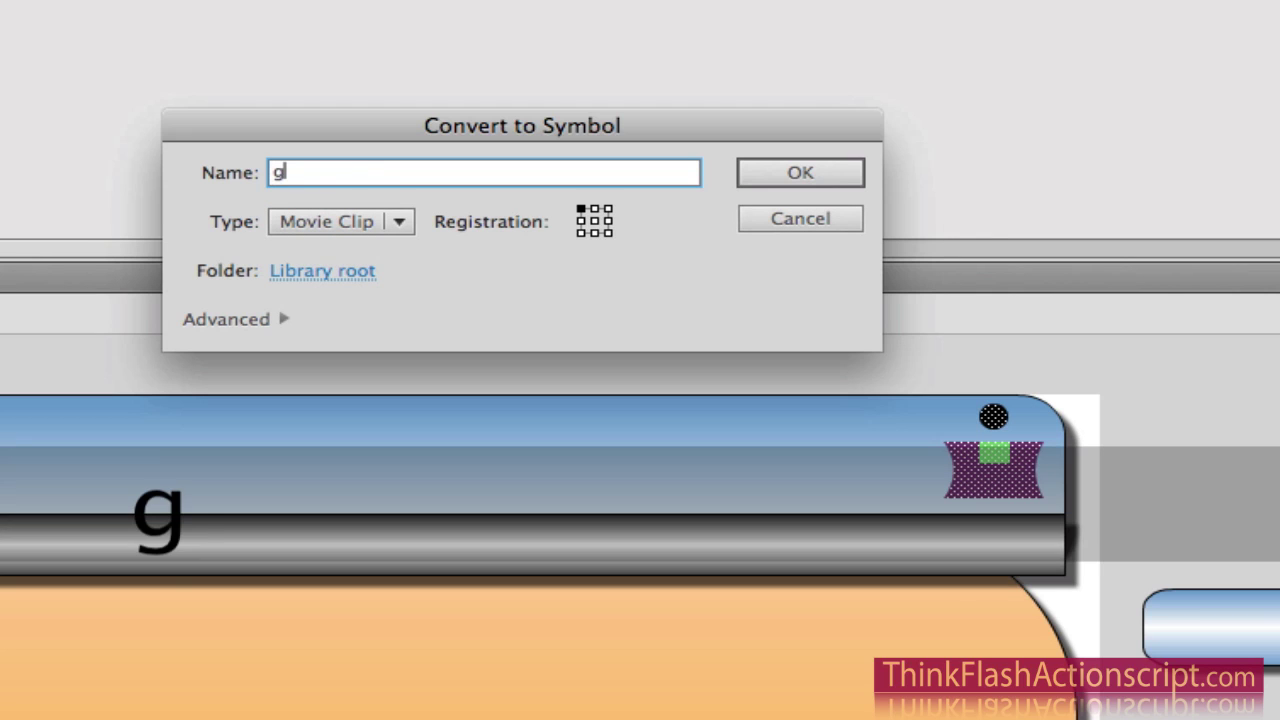
{"action": "type", "text": "rLogo"}
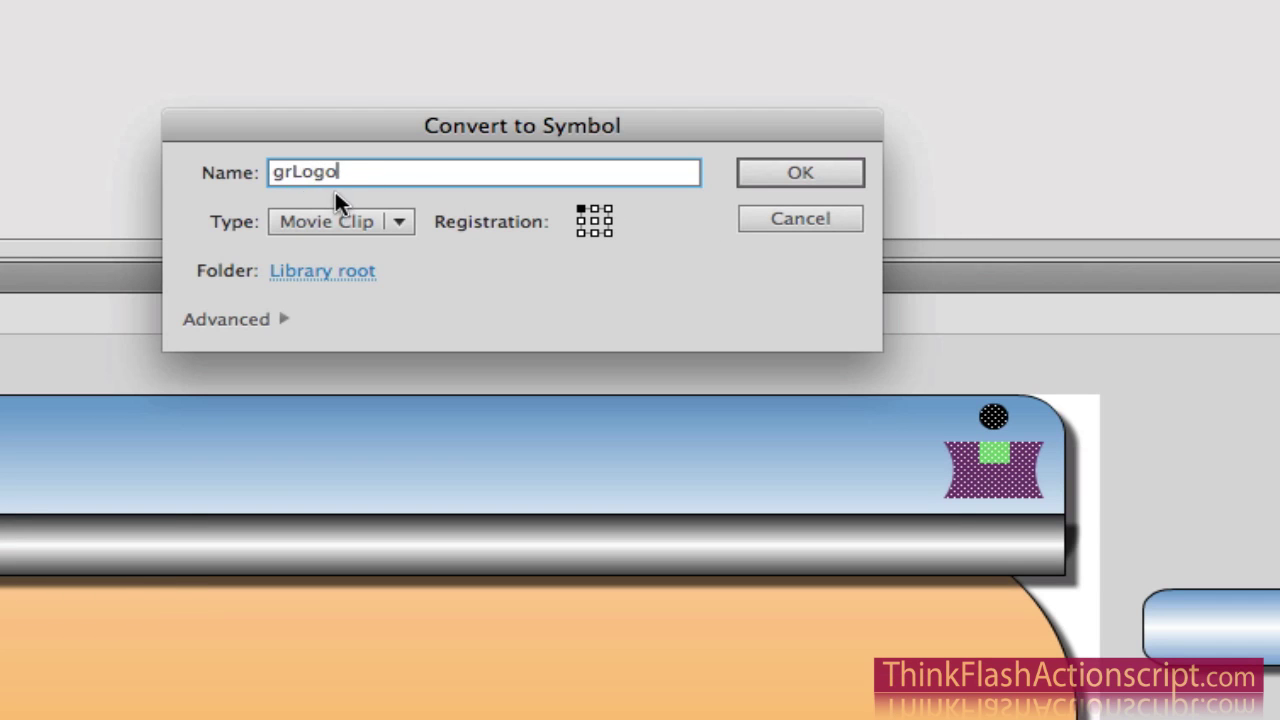
{"action": "left_click", "coordinate": [350, 218]}
{"action": "left_click", "coordinate": [360, 278]}
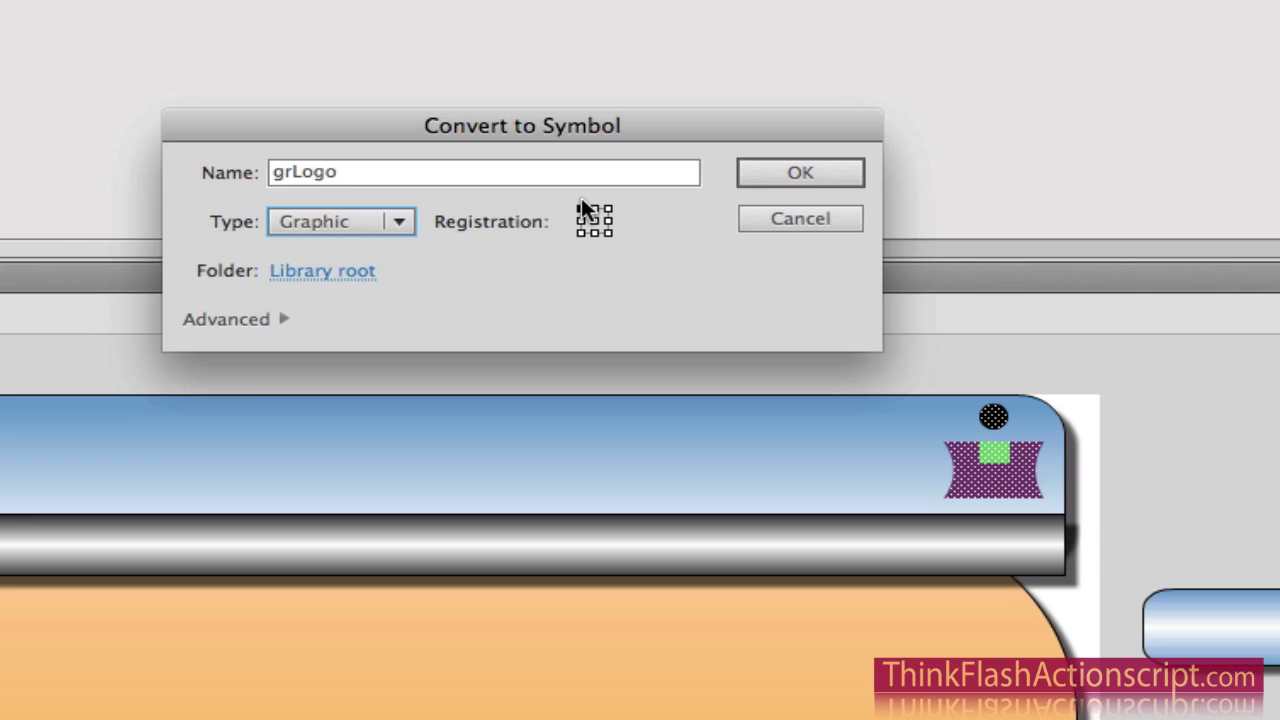
{"action": "left_click", "coordinate": [741, 180]}
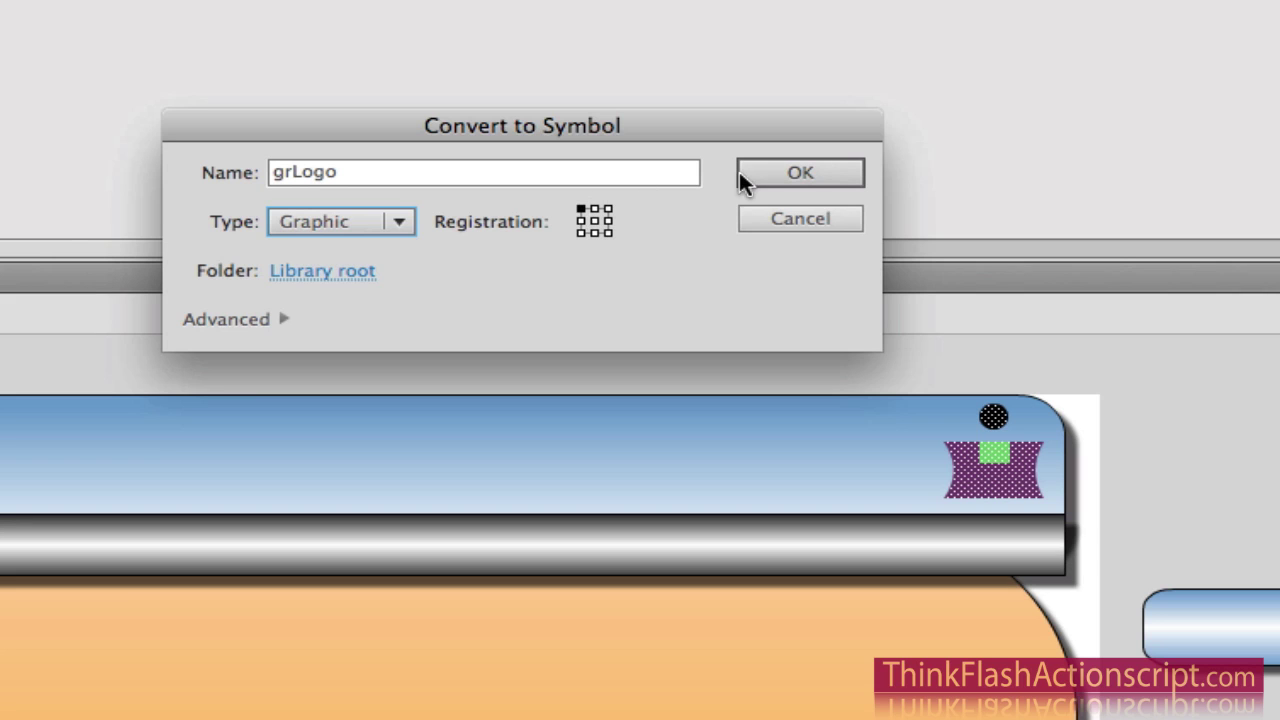
{"action": "left_click", "coordinate": [813, 170]}
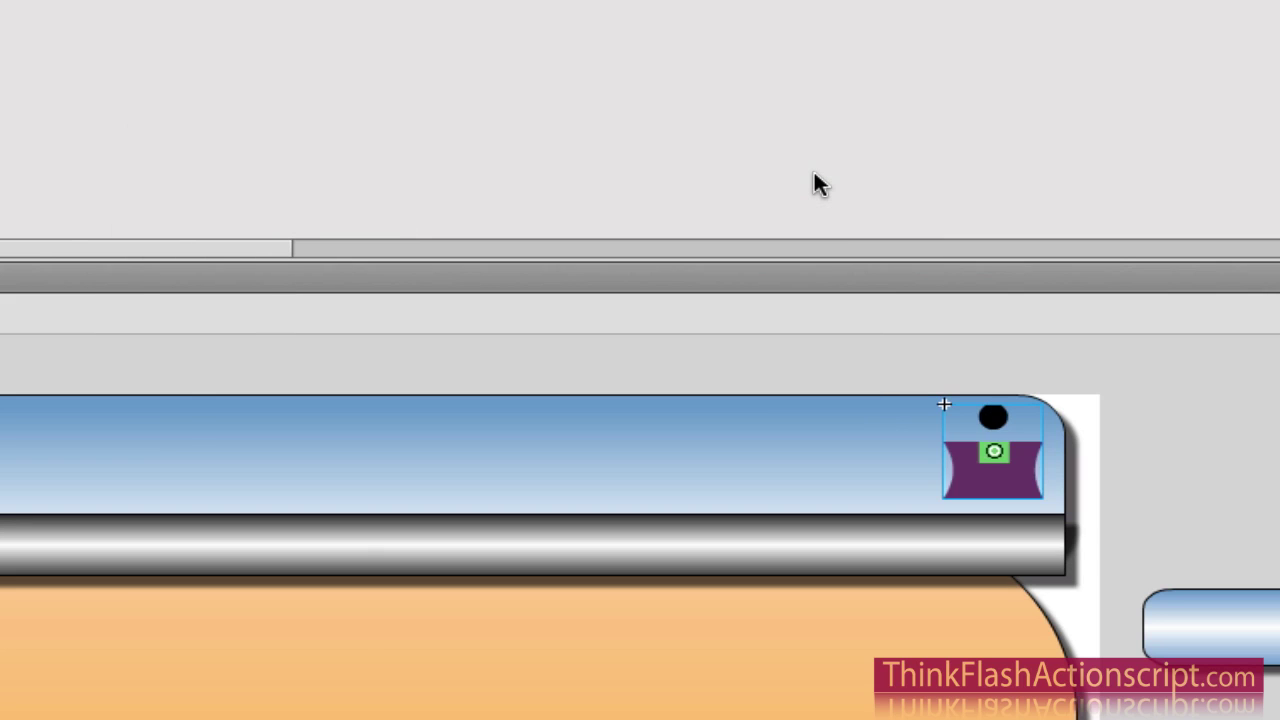
{"action": "key", "text": "super+s"}
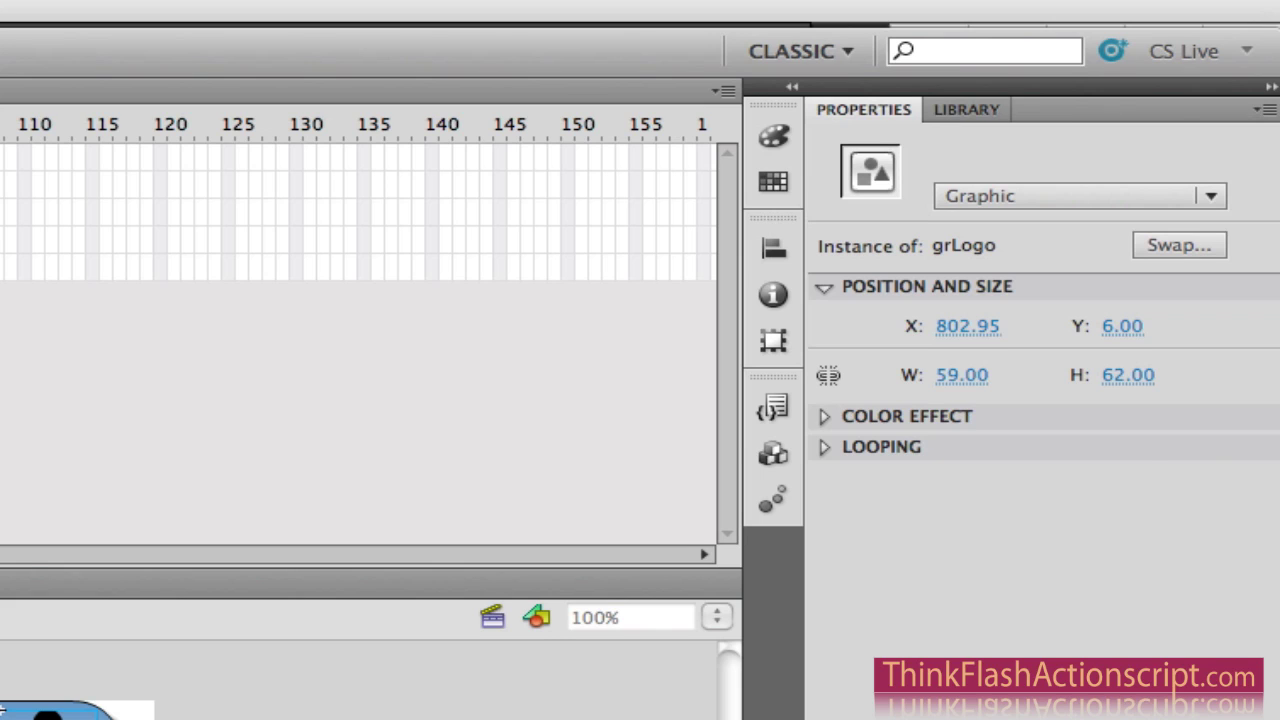
Delete the logo from the stage and place a new grLogo instance from the library at the right end of the blue header bar.
{"action": "key", "text": "super+l"}
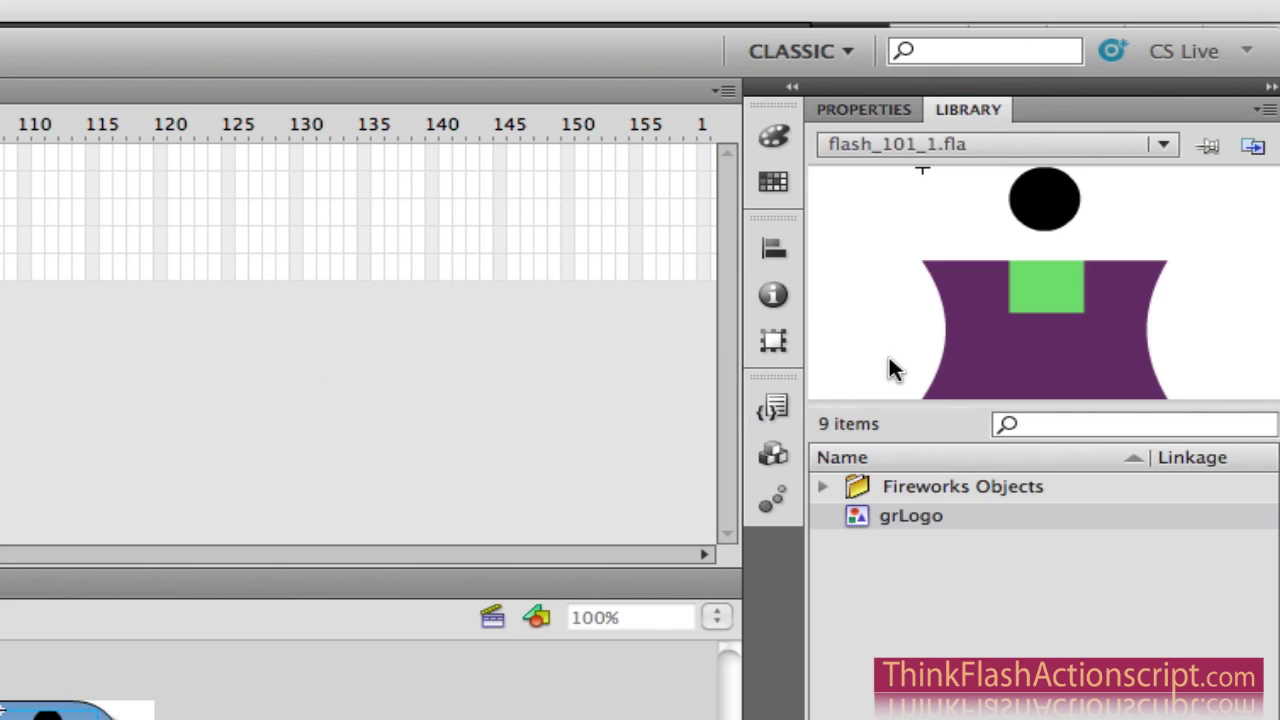
{"action": "left_click_drag", "start_coordinate": [893, 370], "coordinate": [50, 719]}
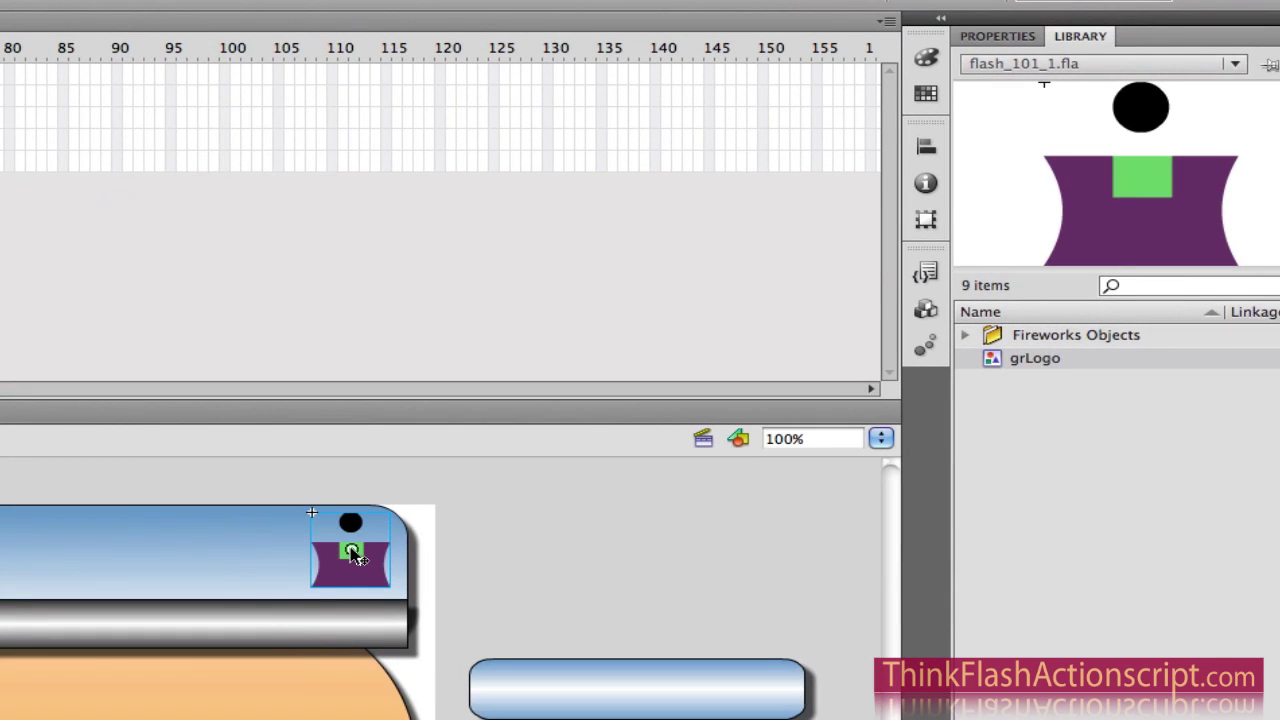
{"action": "key", "text": "Delete"}
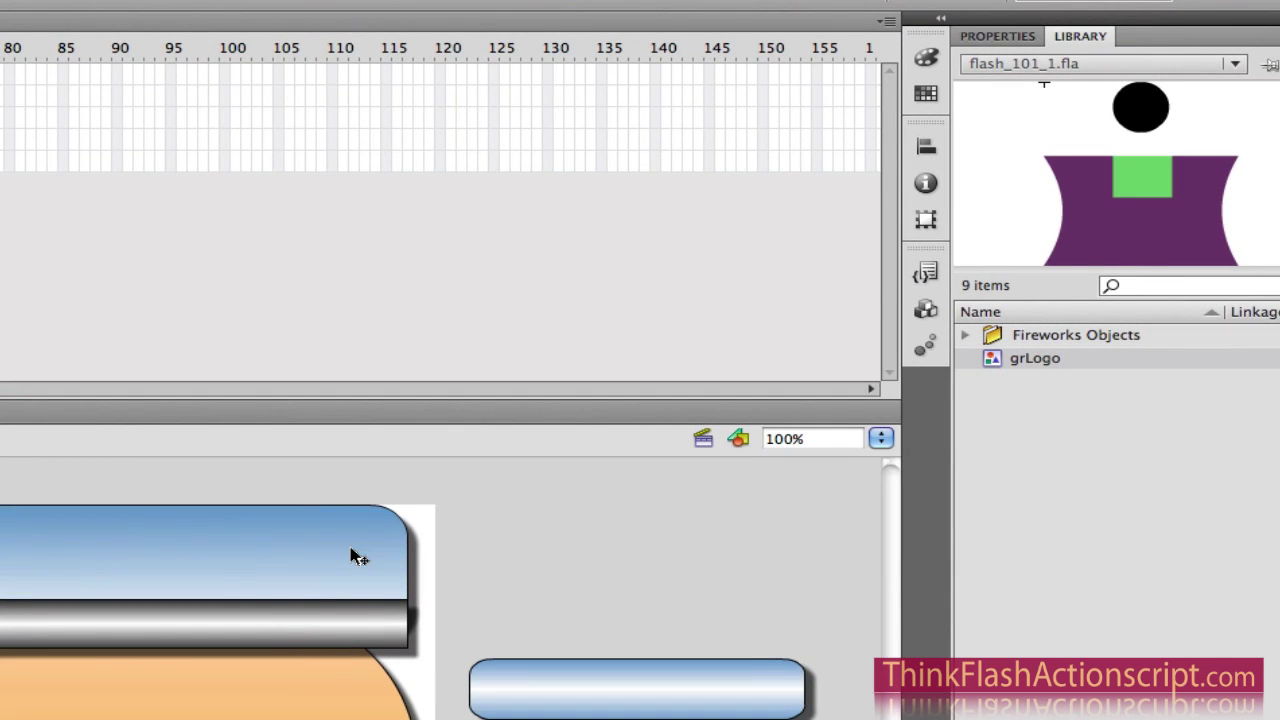
{"action": "left_click_drag", "start_coordinate": [993, 368], "coordinate": [352, 567]}
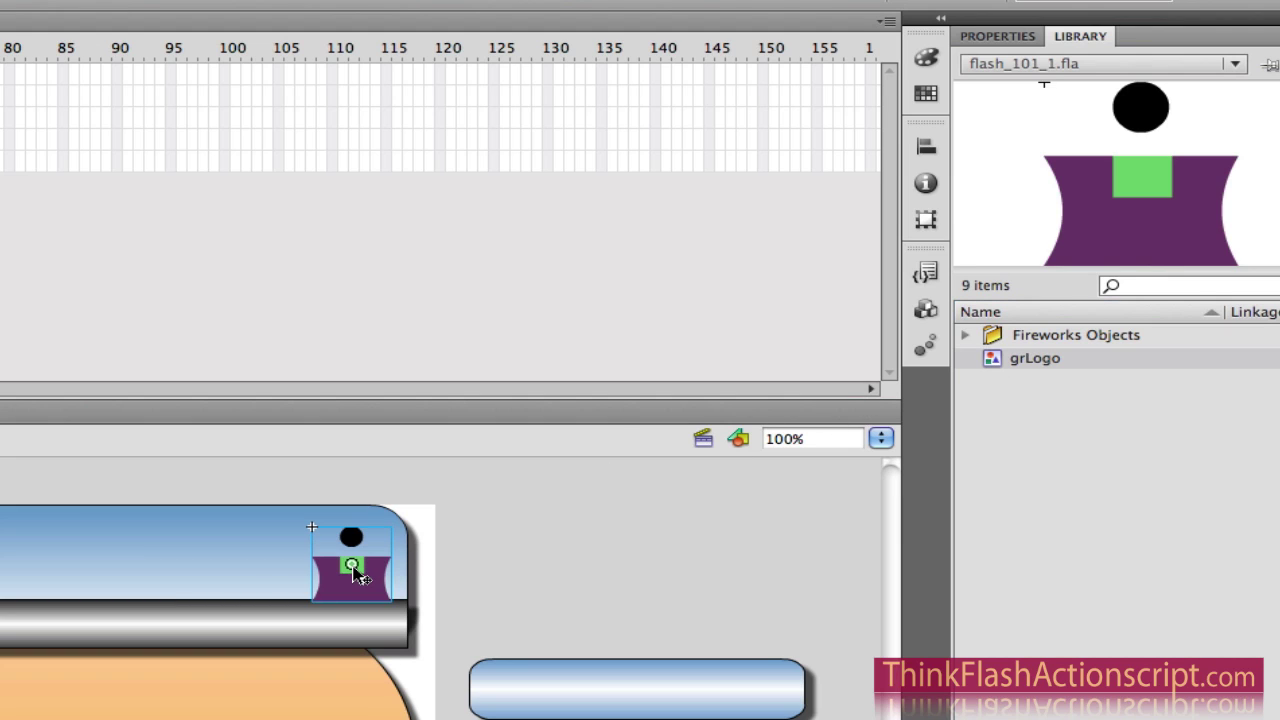
Nudge the grLogo instance upward within the blue header bar and save the file.
{"action": "key", "text": "Up"}
{"action": "key", "text": "Up"}
{"action": "key", "text": "Up"}
{"action": "key", "text": "Up"}
{"action": "key", "text": "Up"}
{"action": "key", "text": "Up"}
{"action": "key", "text": "Up"}
{"action": "key", "text": "Up"}
{"action": "key", "text": "Up"}
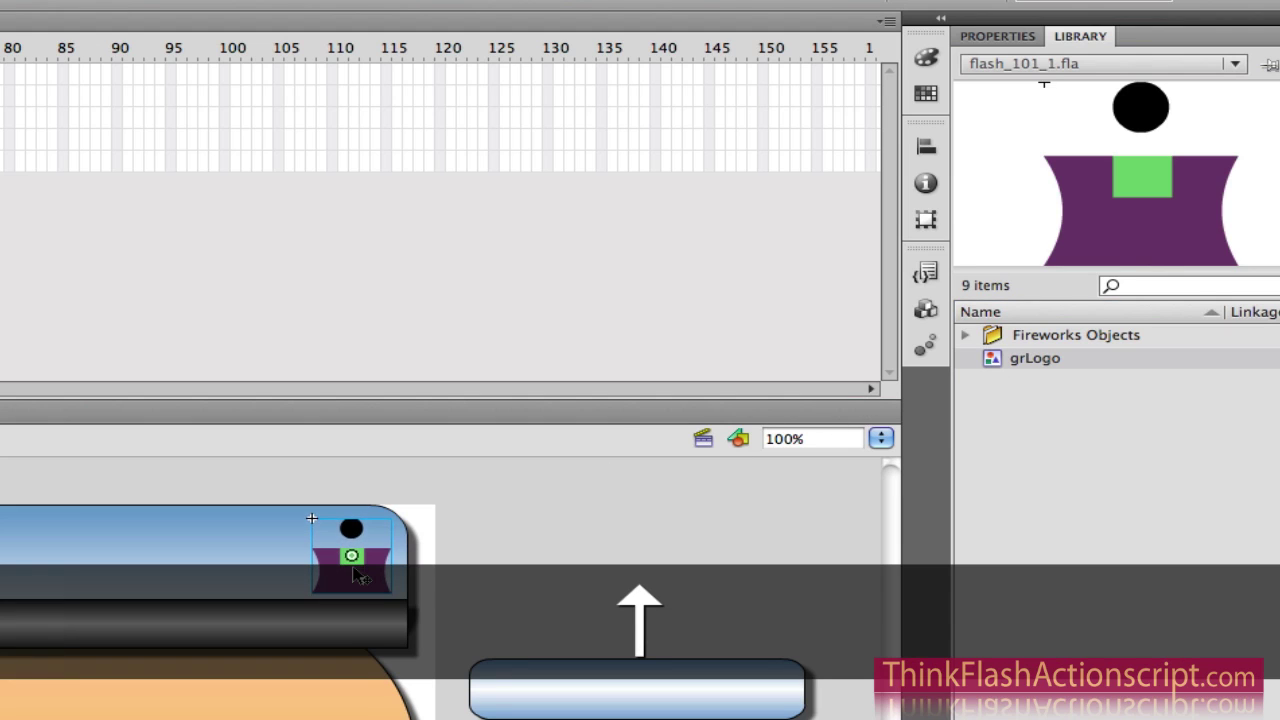
{"action": "left_click", "coordinate": [484, 568]}
{"action": "key", "text": "super+s"}
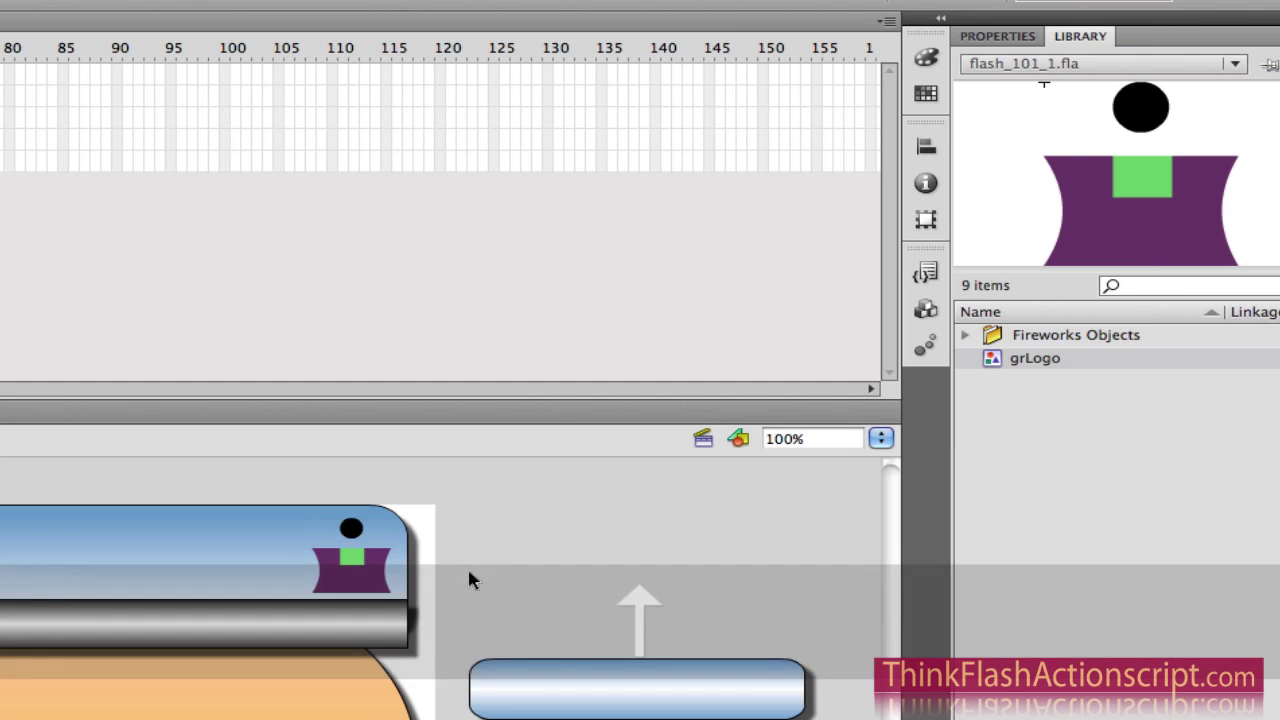
Create a classic tween on the intro animation layer from frame 1 to a new keyframe at frame 10.
{"action": "left_click", "coordinate": [365, 577]}
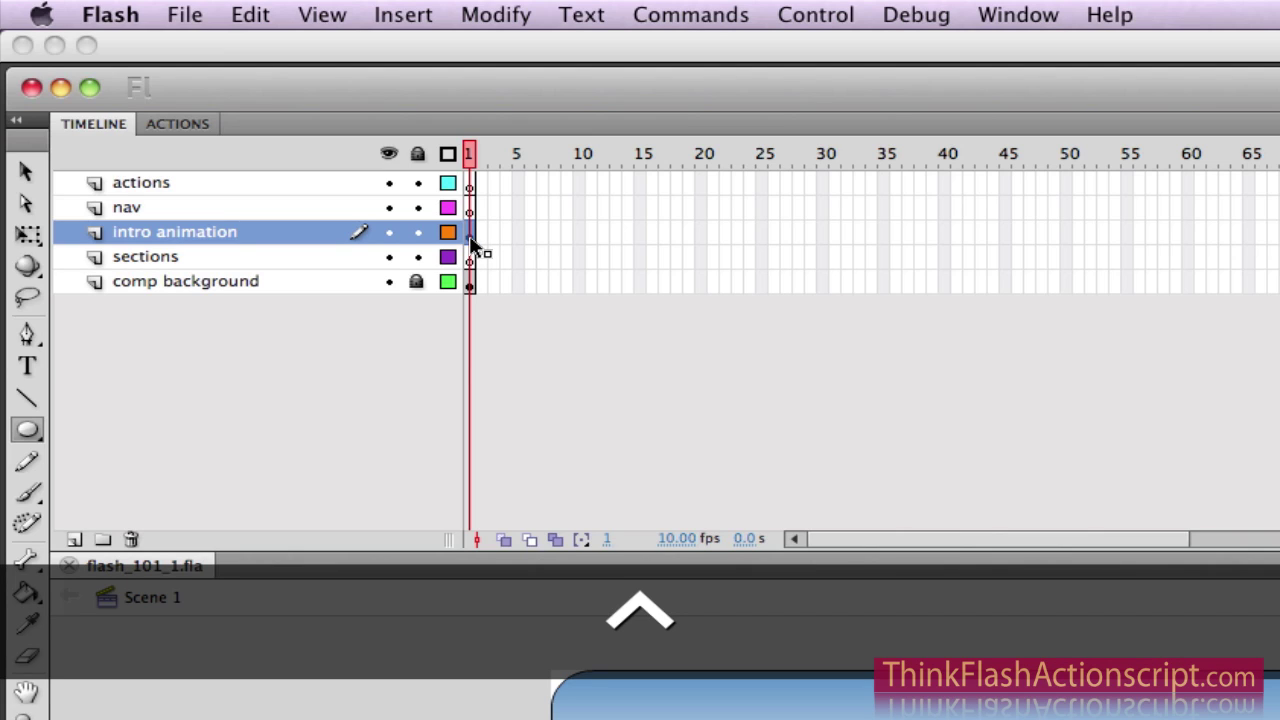
{"action": "right_click", "coordinate": [470, 243]}
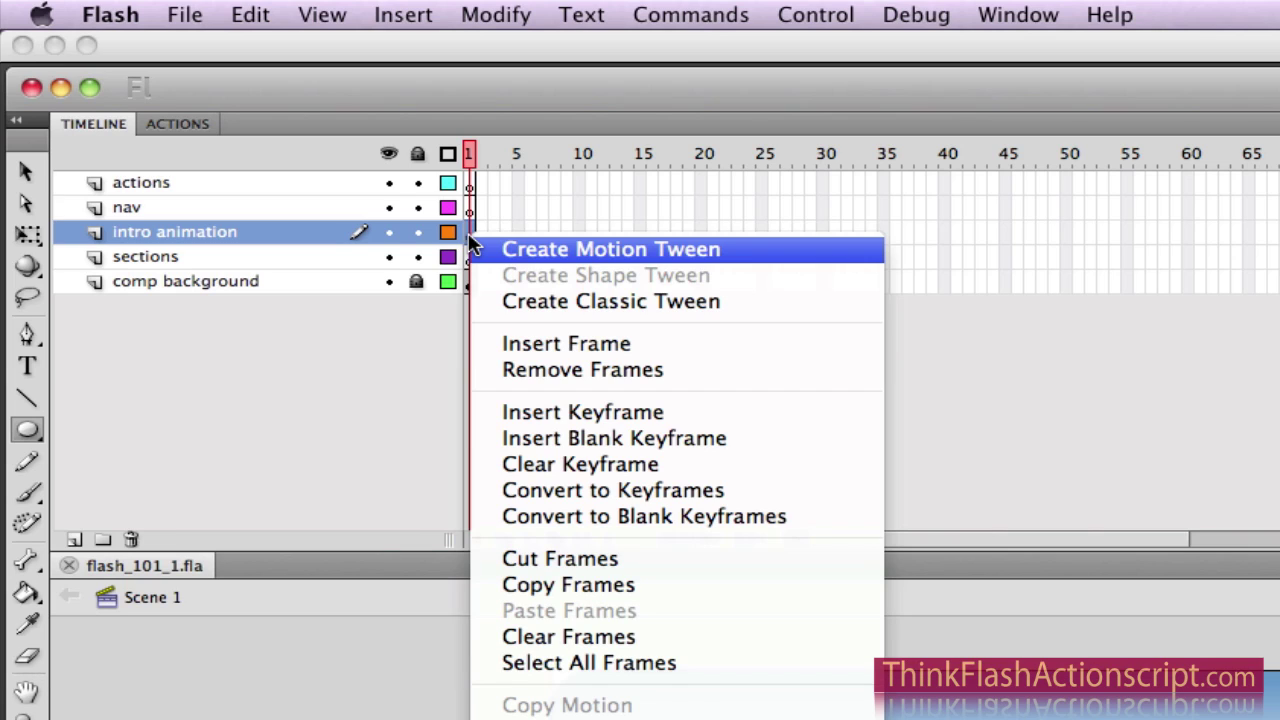
{"action": "left_click", "coordinate": [574, 306]}
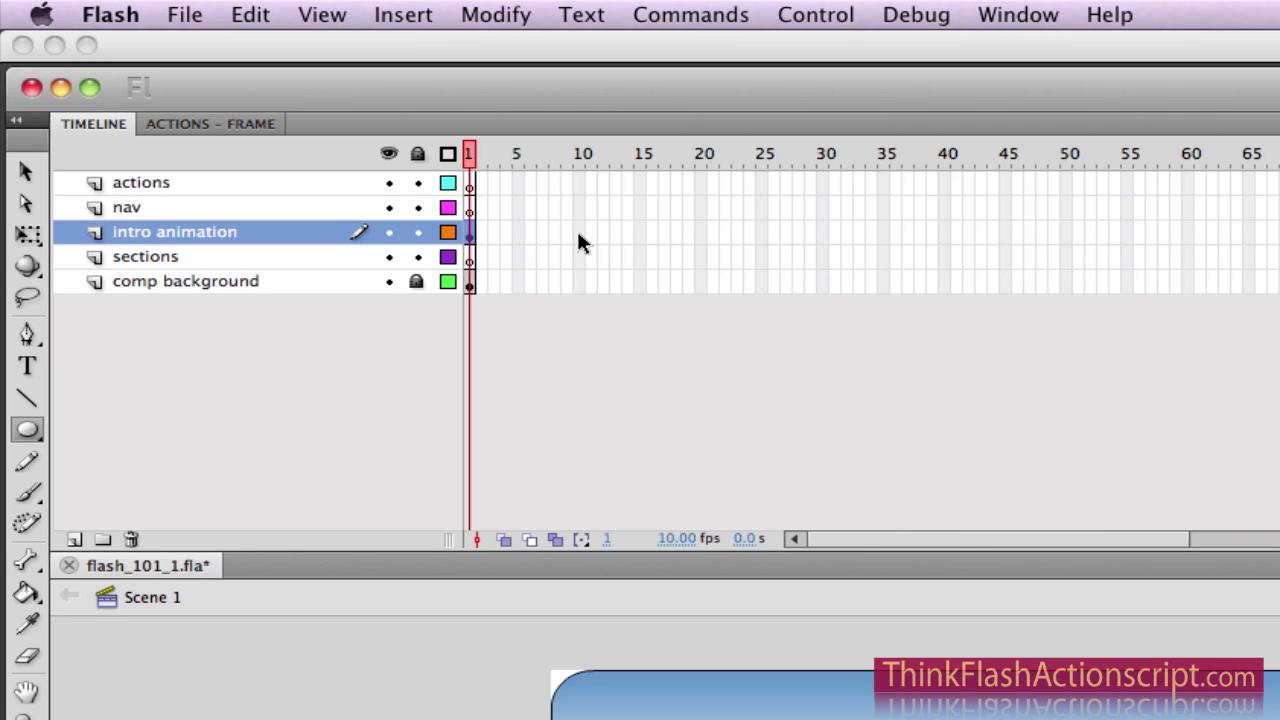
{"action": "left_click", "coordinate": [579, 232]}
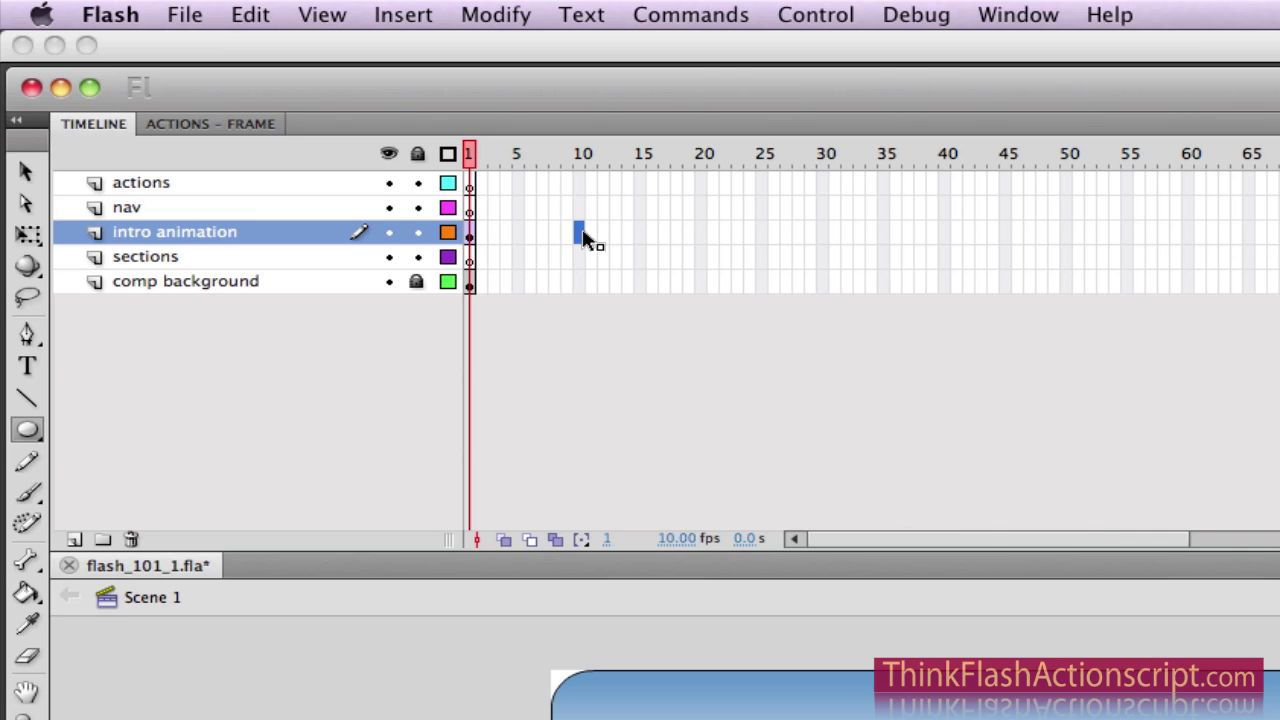
{"action": "key", "text": "F6"}
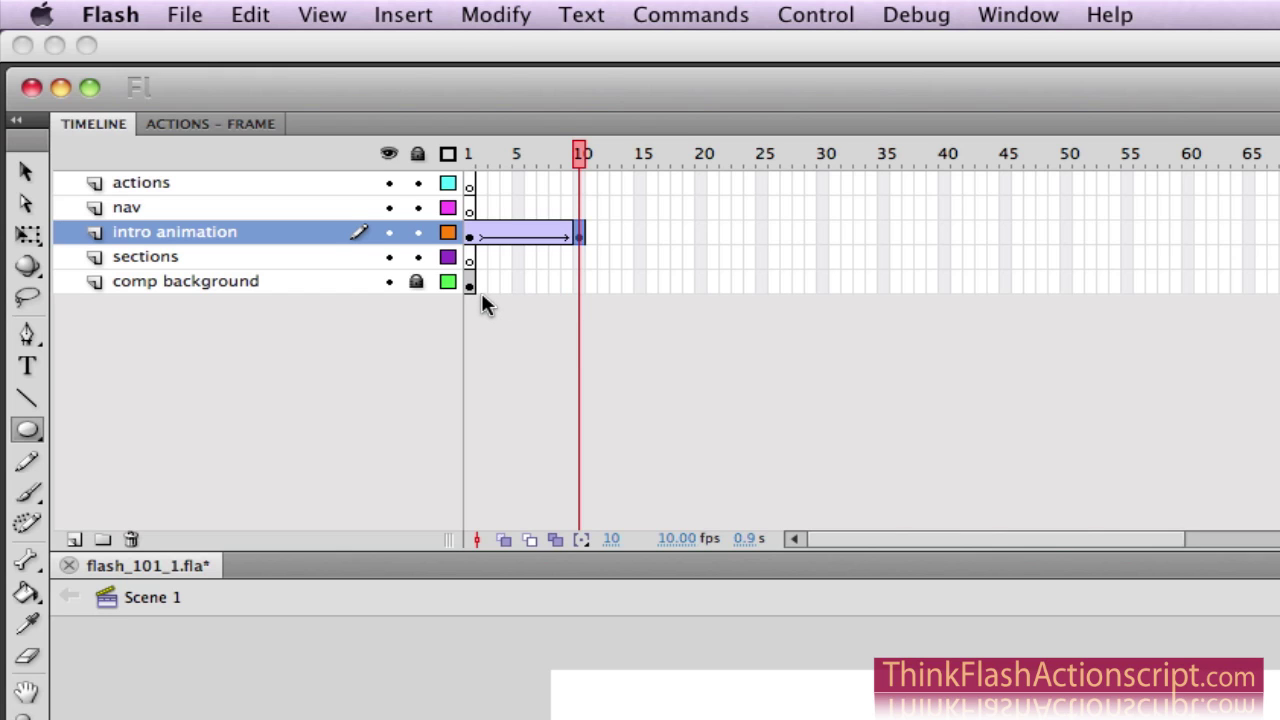
{"action": "left_click", "coordinate": [471, 161]}
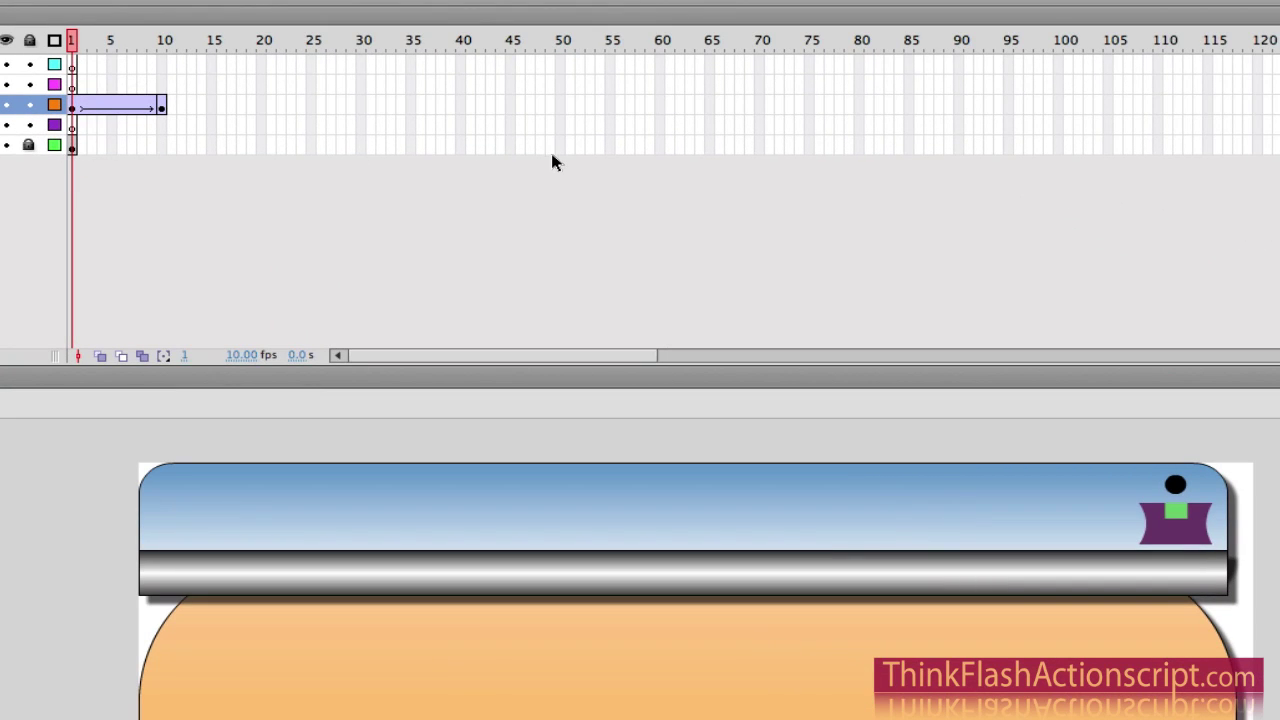
Extend the comp background layer to frame 60 and scrub through the opening frames.
{"action": "left_click", "coordinate": [659, 146]}
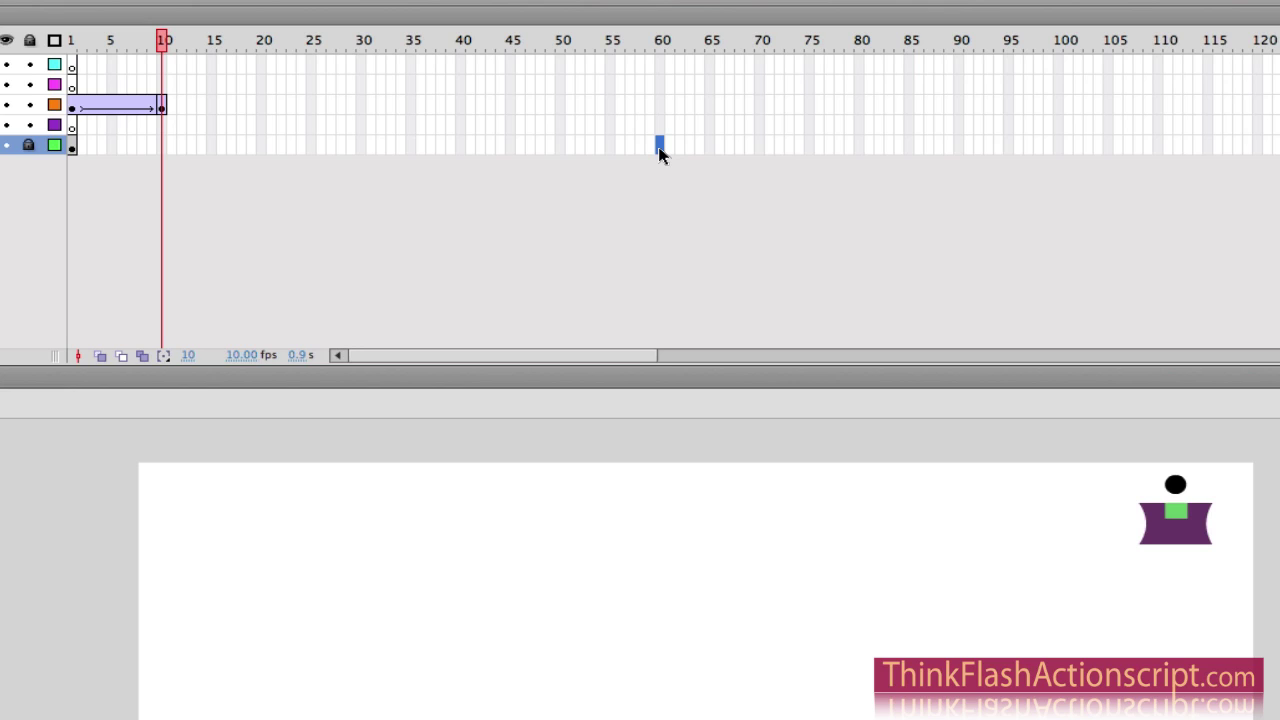
{"action": "key", "text": "F5"}
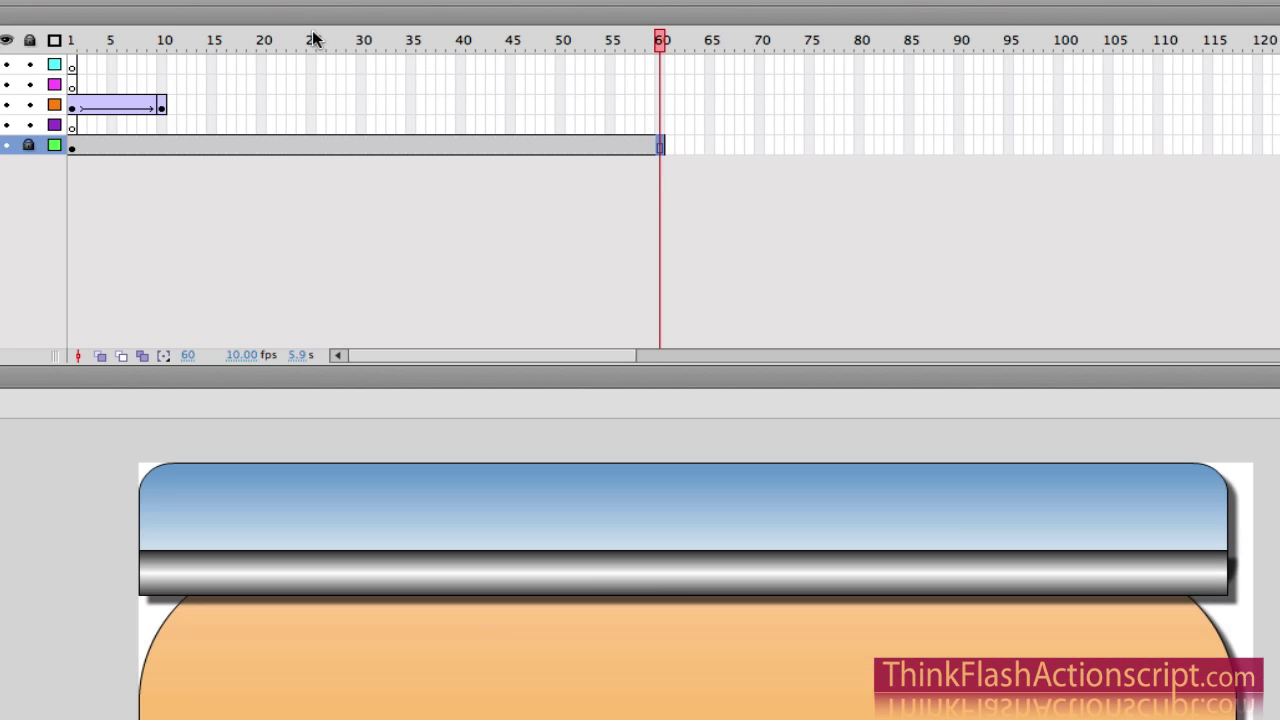
{"action": "left_click", "coordinate": [131, 40]}
{"action": "left_click_drag", "start_coordinate": [114, 38], "coordinate": [174, 77]}
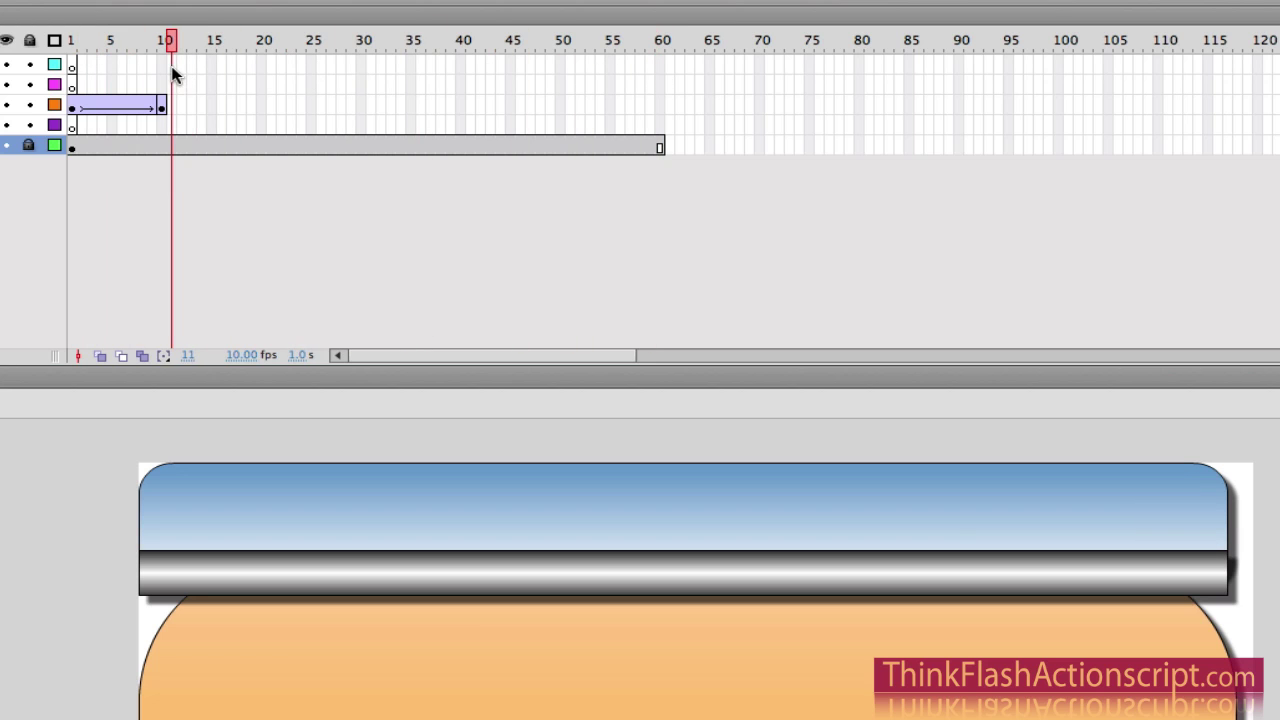
At frame 10 of the intro animation layer, move the logo straight across to the left end of the header bar, and save.
{"action": "left_click", "coordinate": [163, 108]}
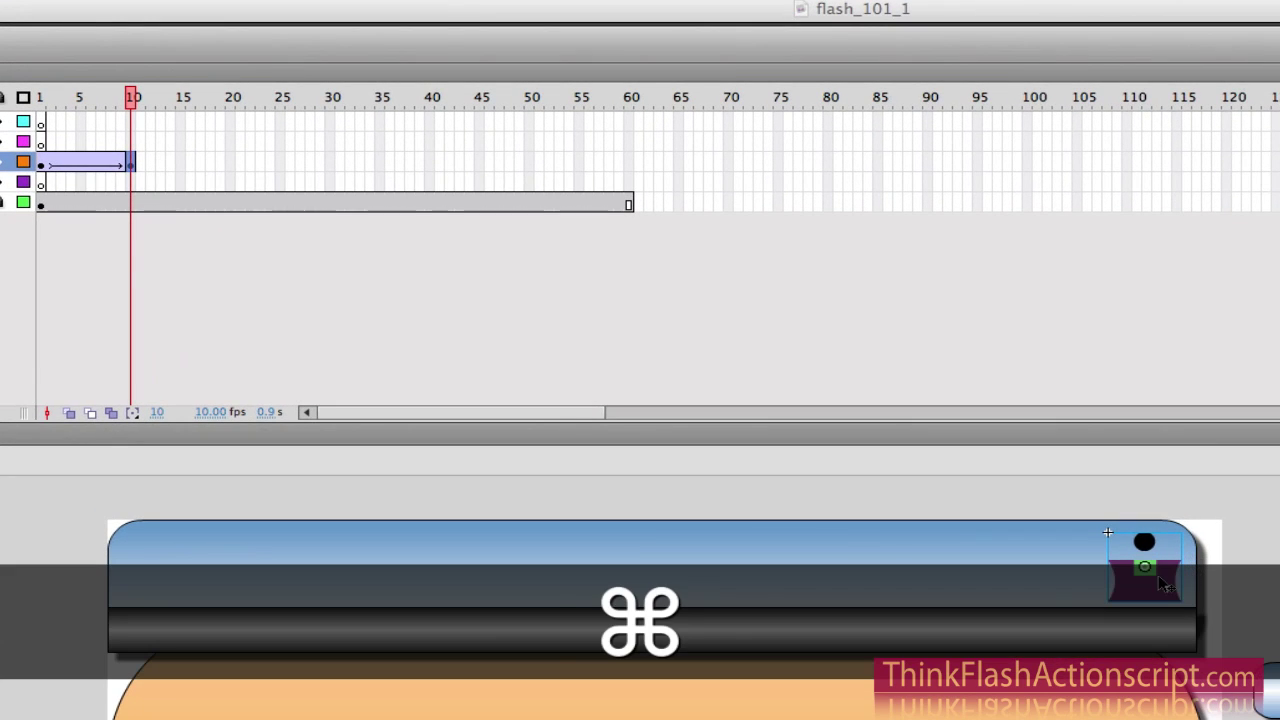
{"action": "left_click_drag", "start_coordinate": [1112, 575], "coordinate": [195, 572]}
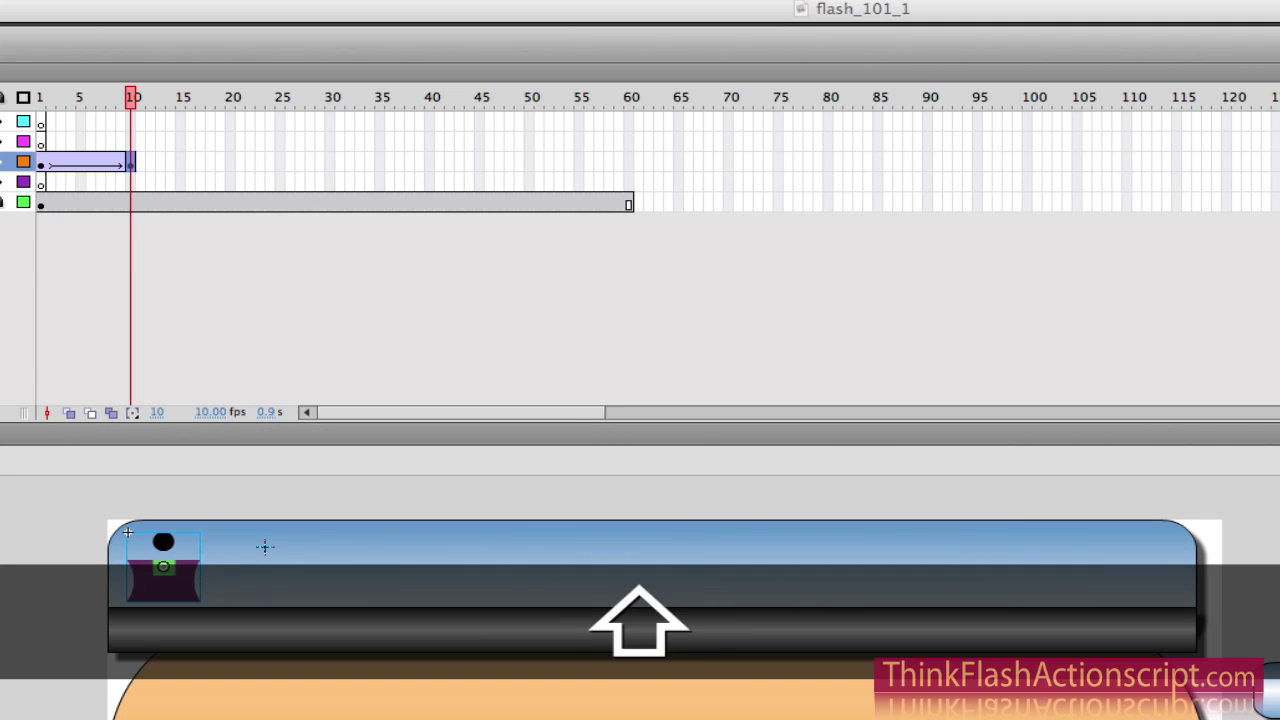
{"action": "key", "text": "super+s"}
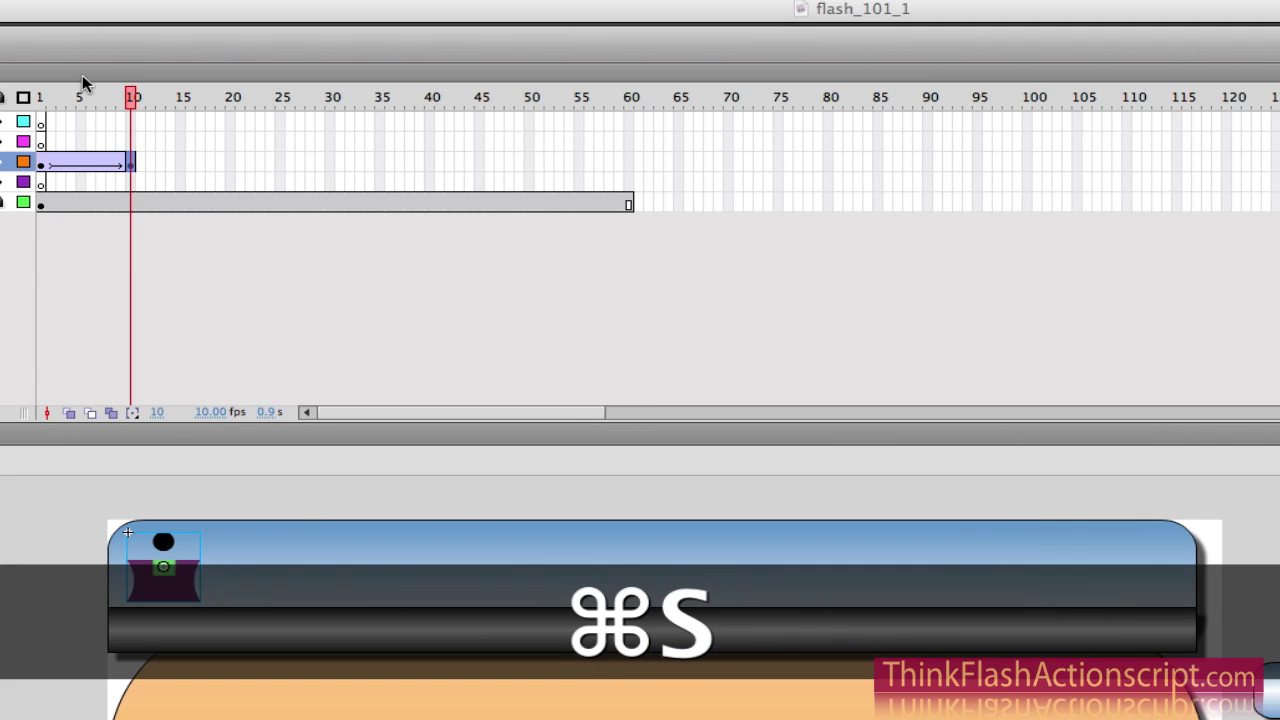
{"action": "mouse_move", "coordinate": [128, 97]}
{"action": "left_mouse_down"}
{"action": "mouse_move", "coordinate": [43, 95]}
{"action": "mouse_move", "coordinate": [149, 110]}
{"action": "mouse_move", "coordinate": [128, 113]}
{"action": "left_mouse_up"}
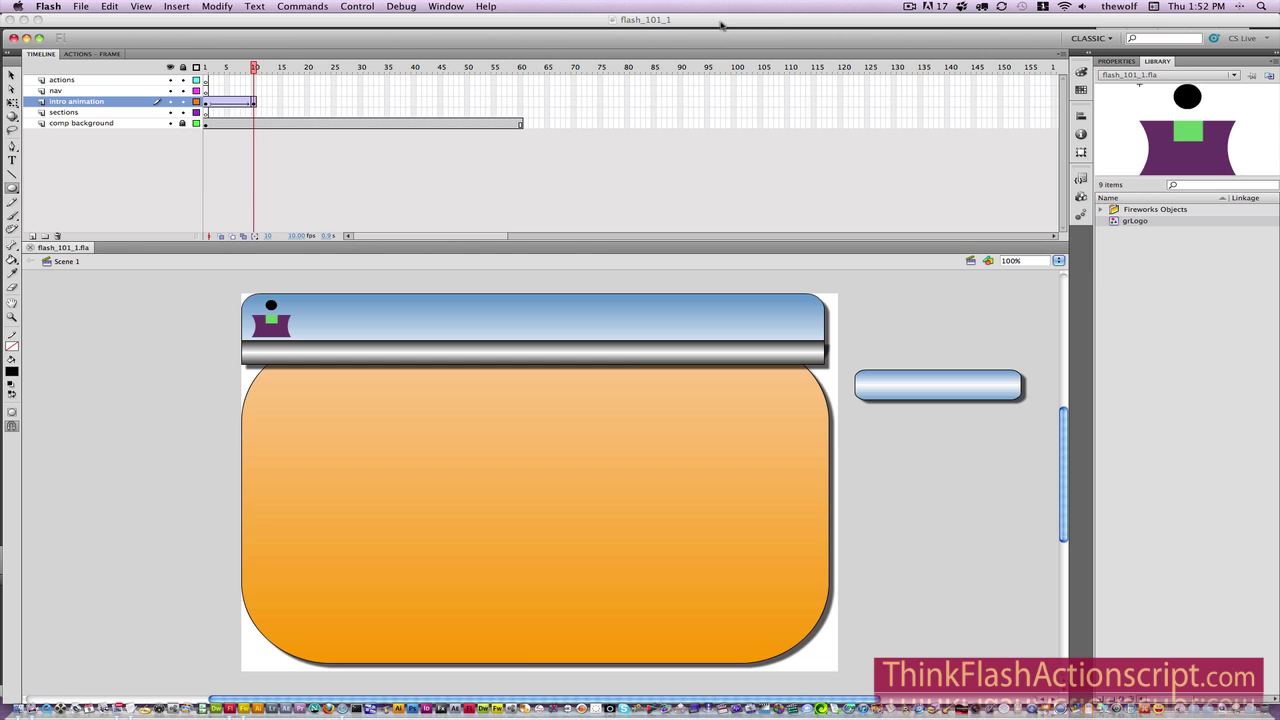
Test the movie to preview the logo animation, and close the preview.
{"action": "left_click", "coordinate": [362, 6]}
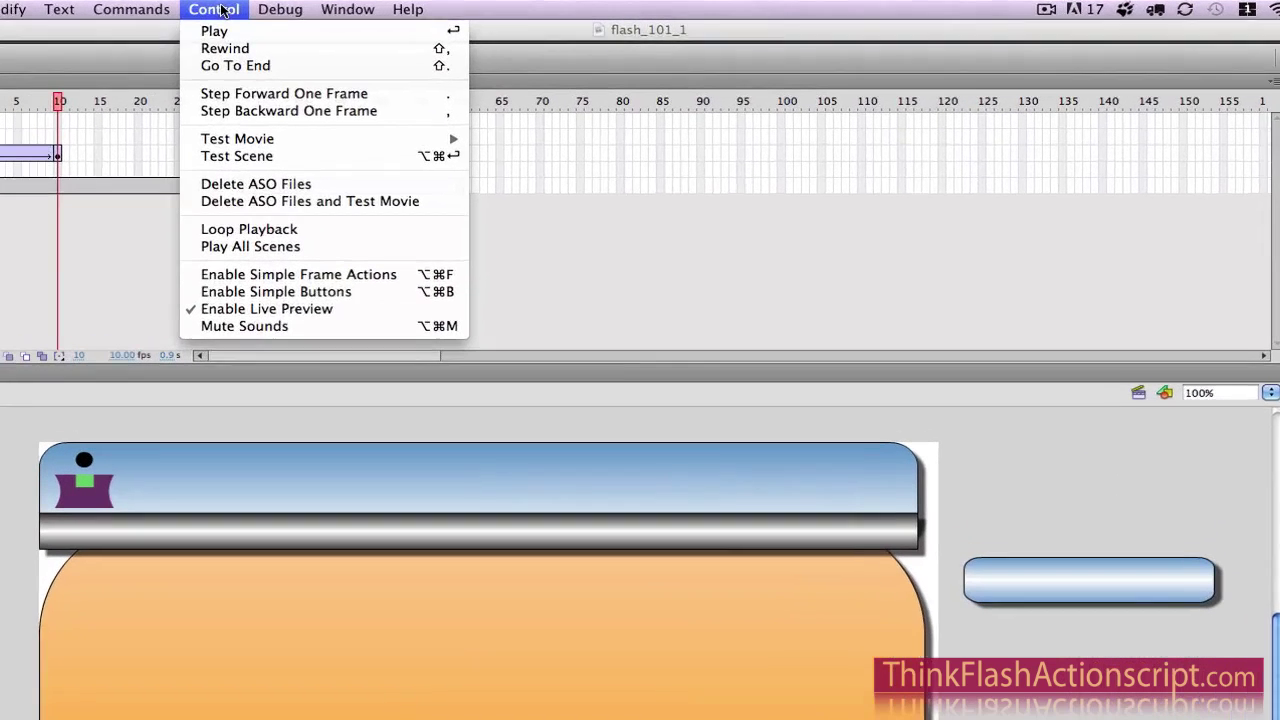
{"action": "mouse_move", "coordinate": [272, 137]}
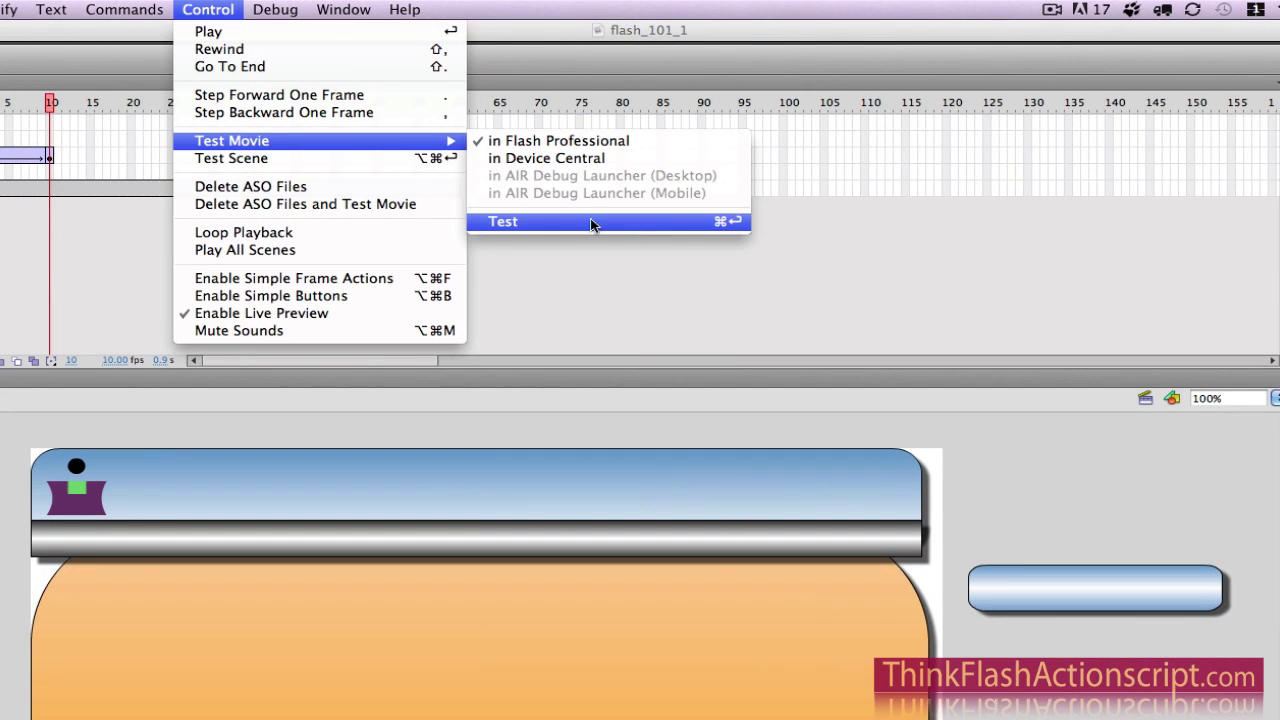
{"action": "left_click", "coordinate": [678, 227]}
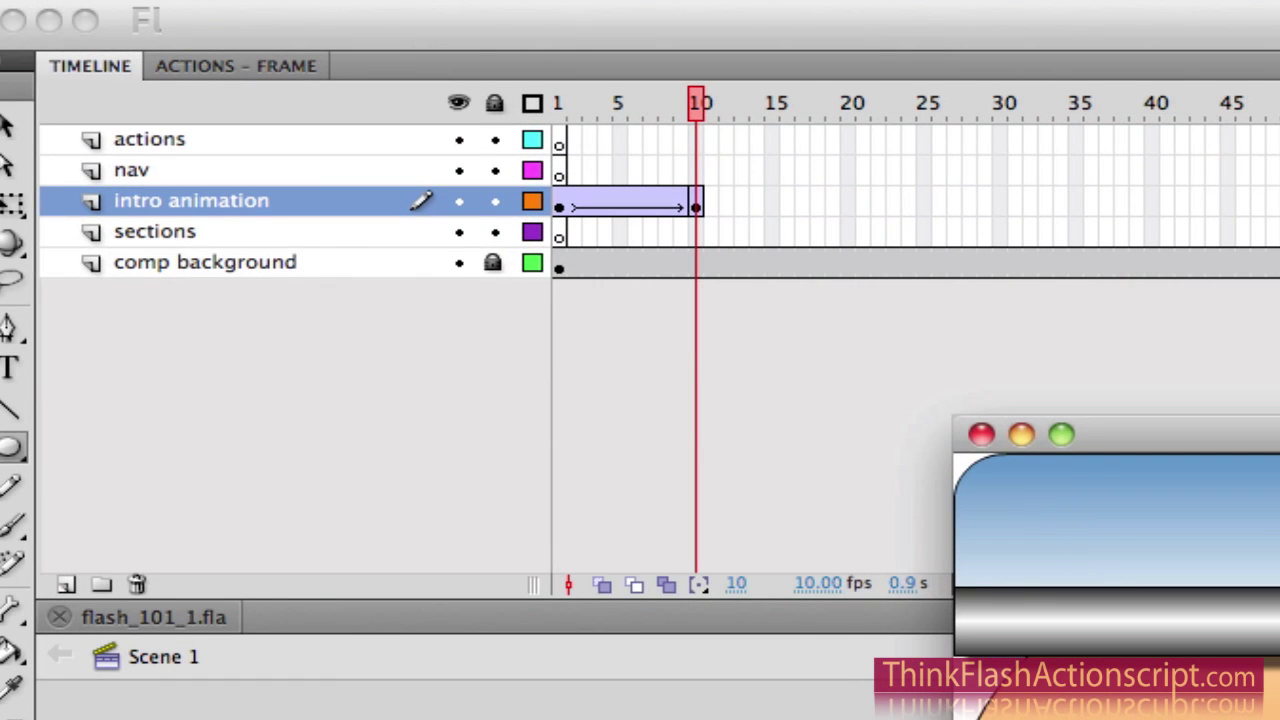
{"action": "left_click", "coordinate": [983, 434]}
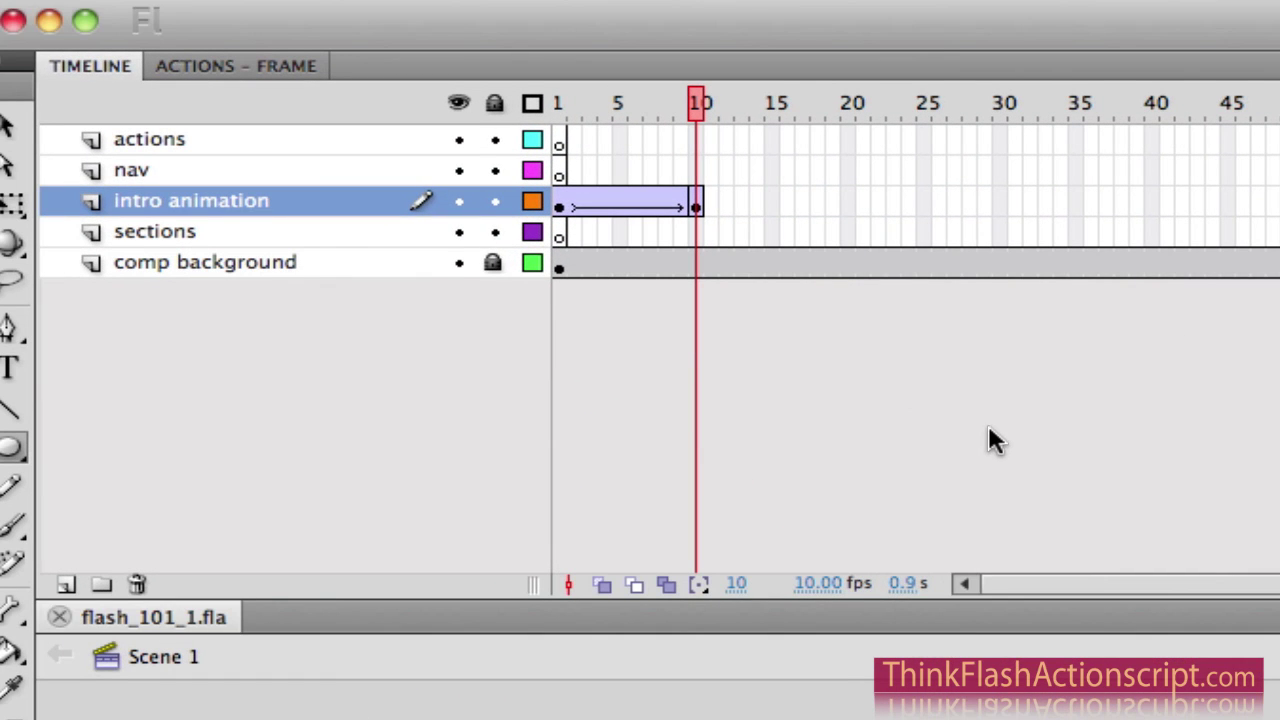
Insert a keyframe at frame 10 of the actions layer and save the file.
{"action": "left_click", "coordinate": [696, 141]}
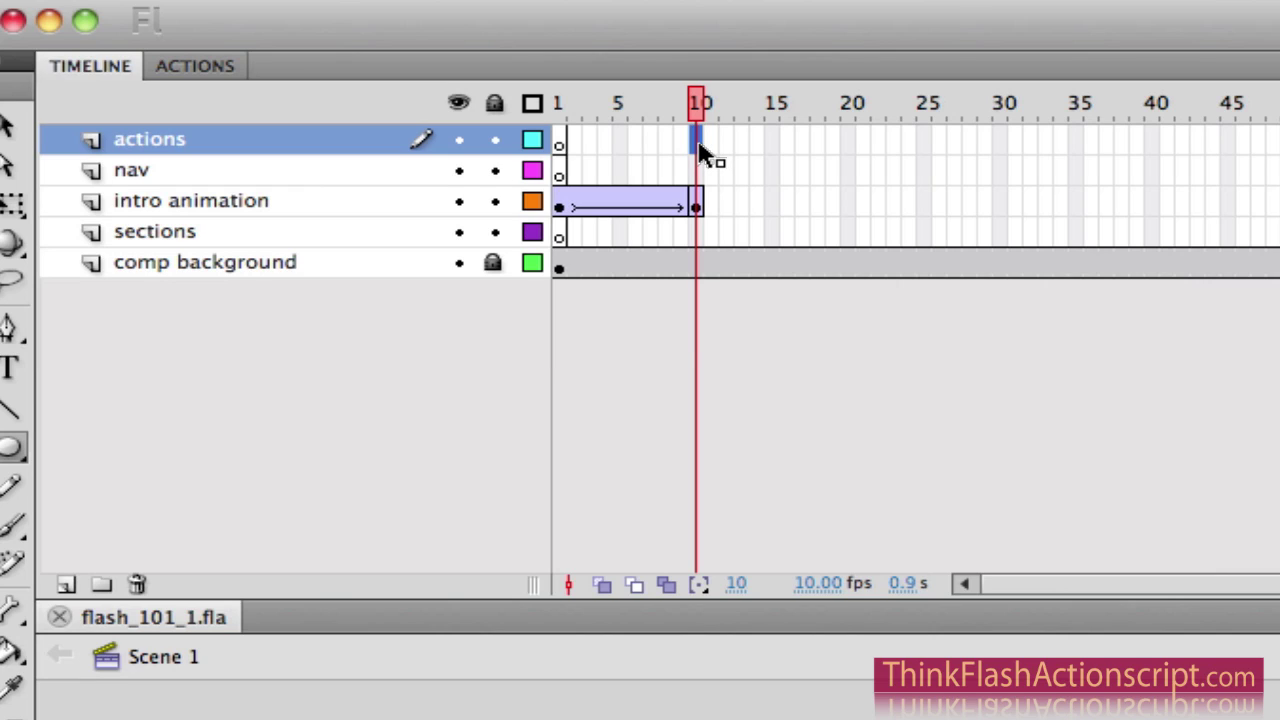
{"action": "key", "text": "F6"}
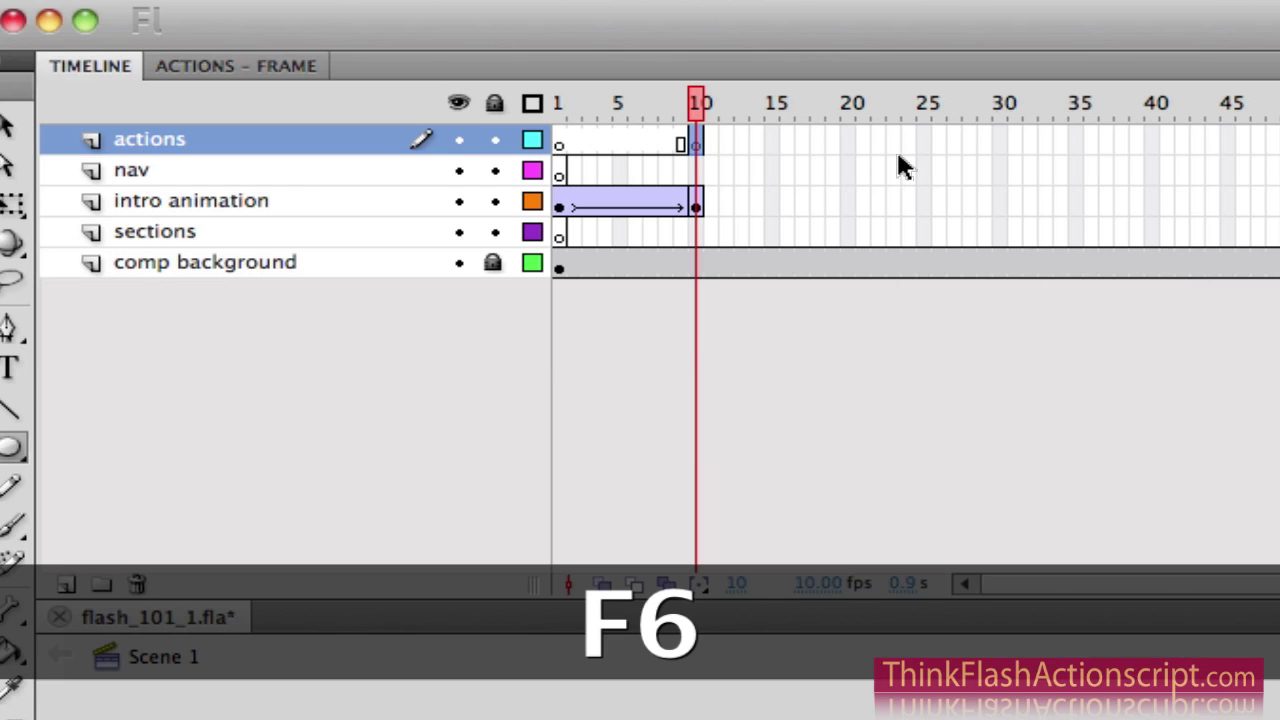
{"action": "key", "text": "super+s"}
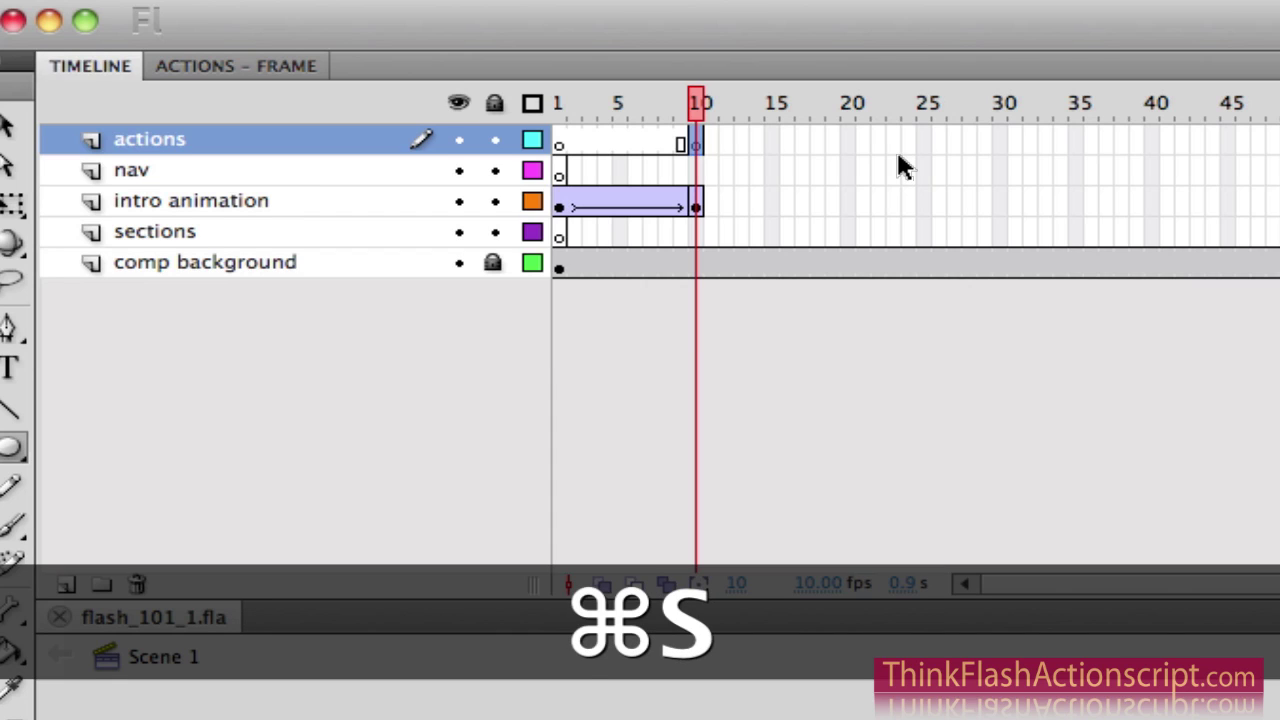